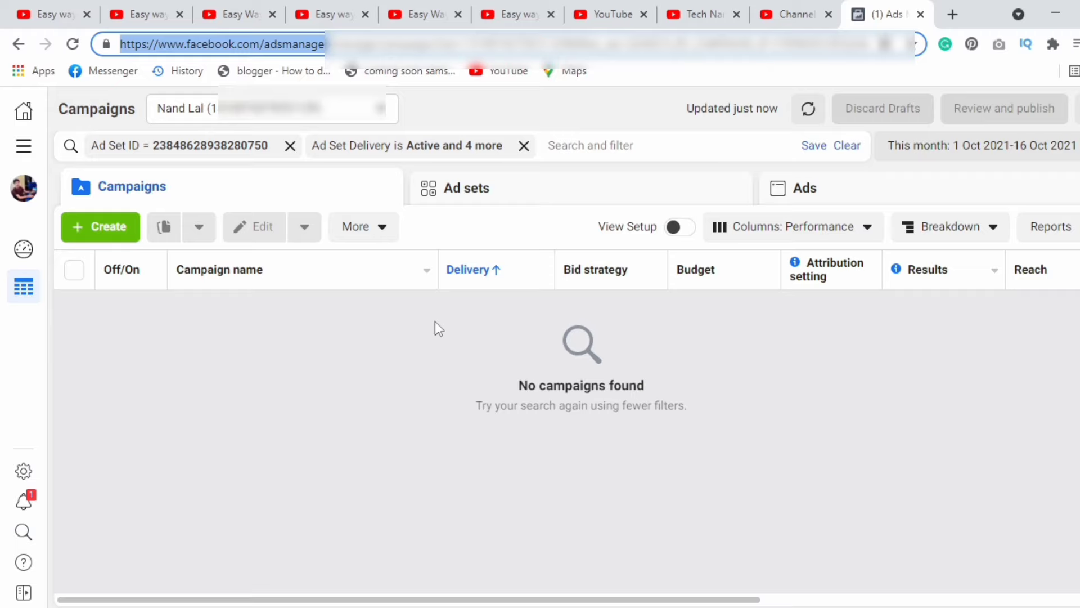
Create a new campaign with the Traffic objective and continue to its settings
click(332, 380)
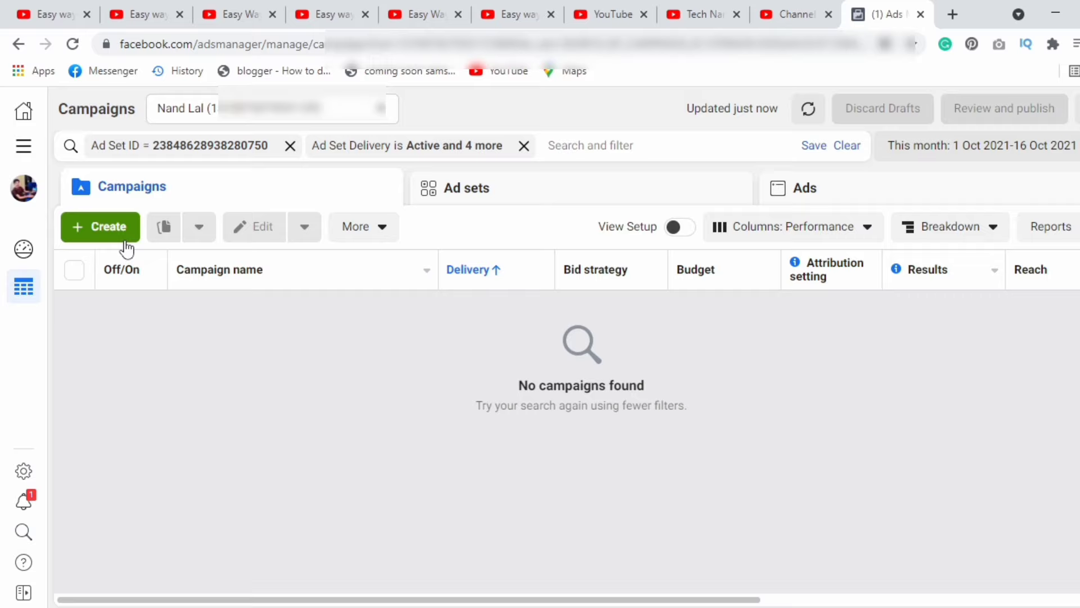
click(126, 245)
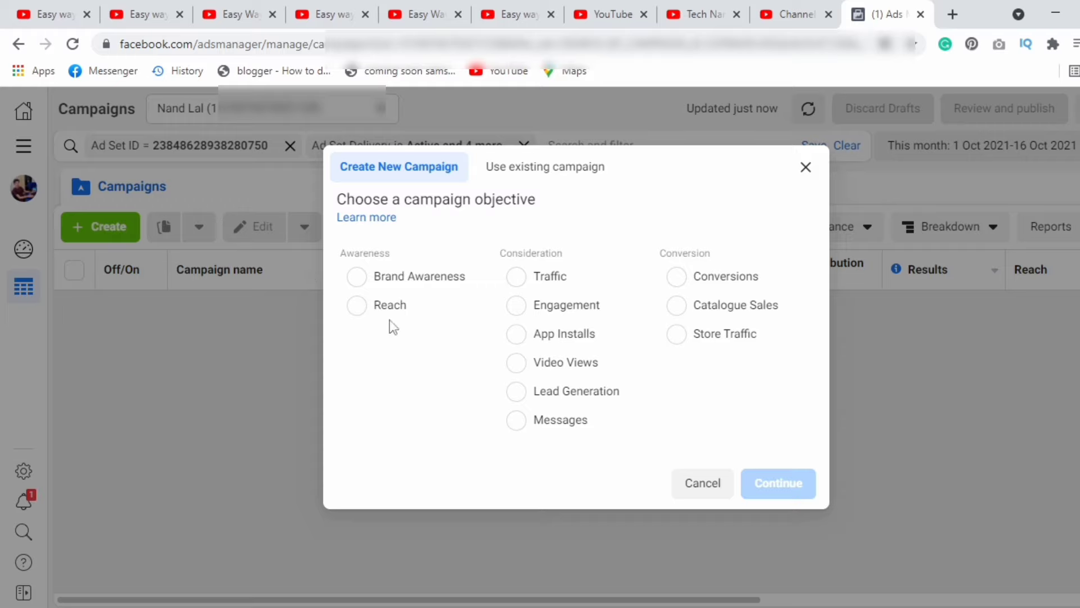
mouse_move(480, 277)
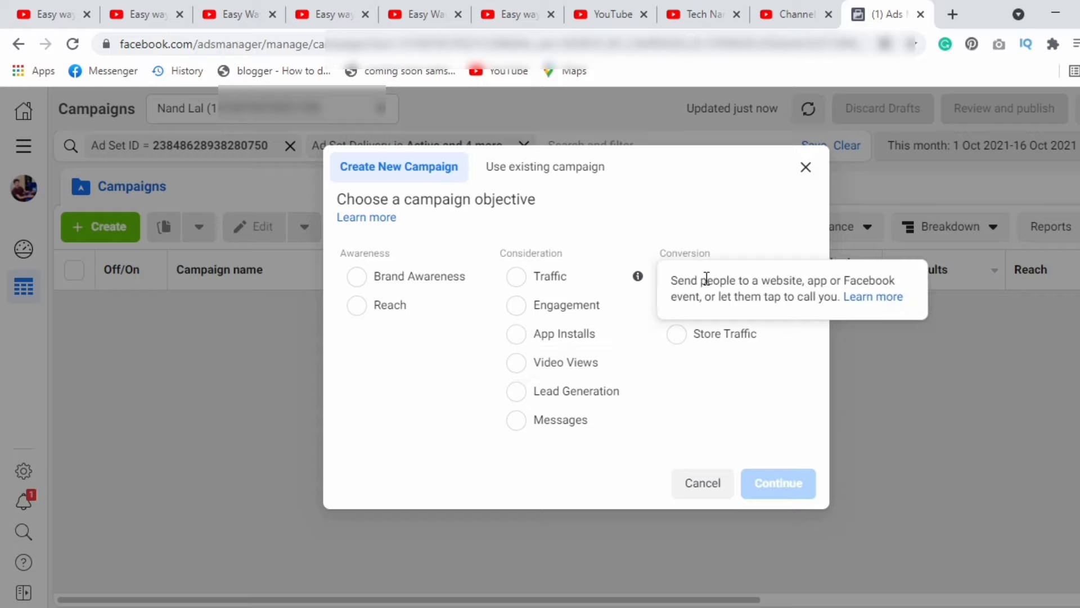
mouse_move(574, 313)
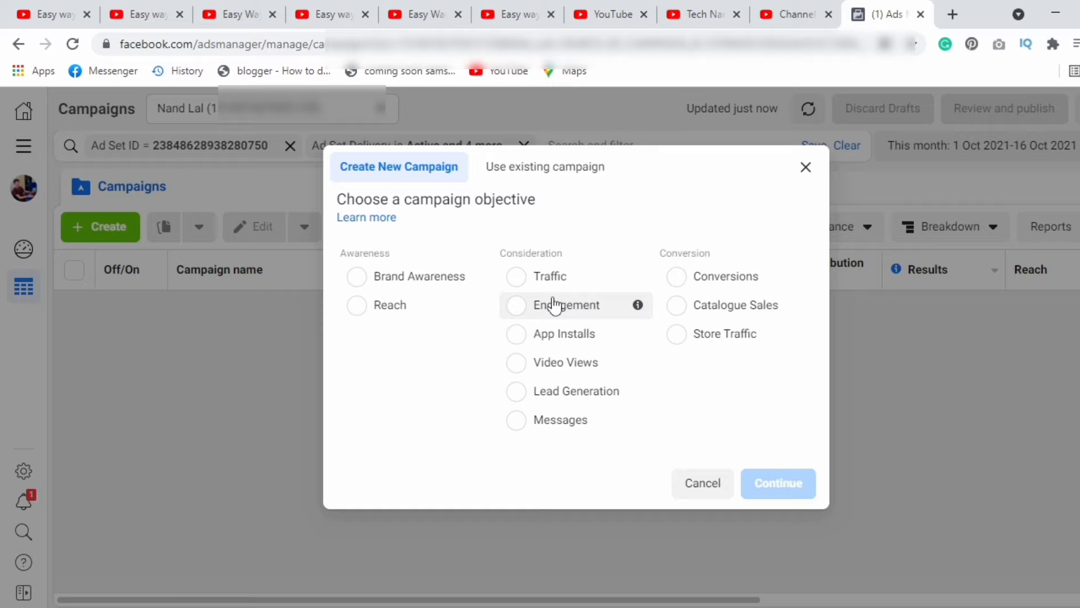
click(522, 286)
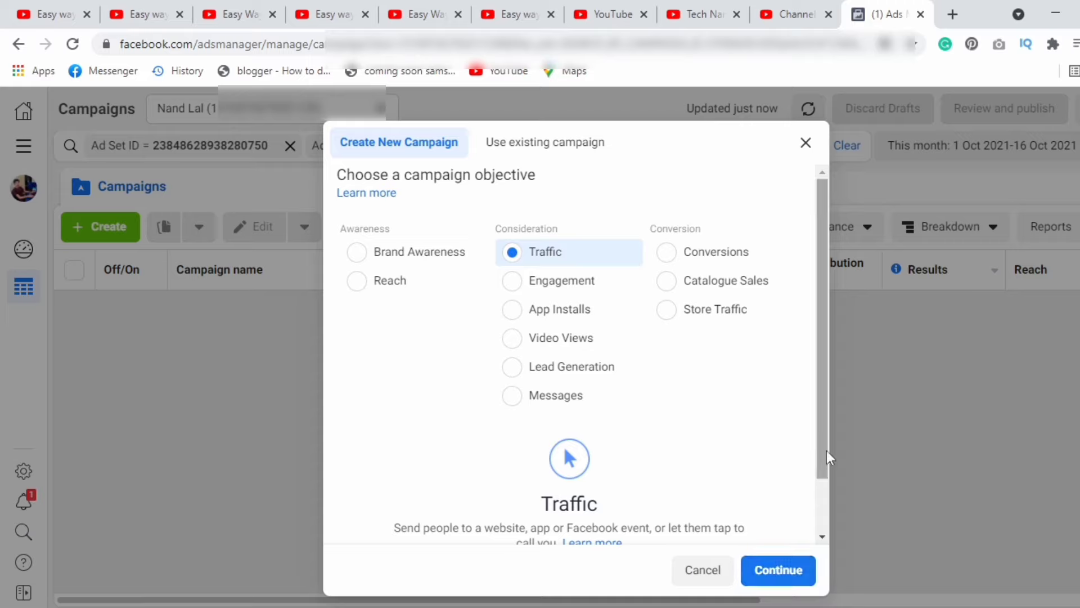
scroll(827, 518, down, 2)
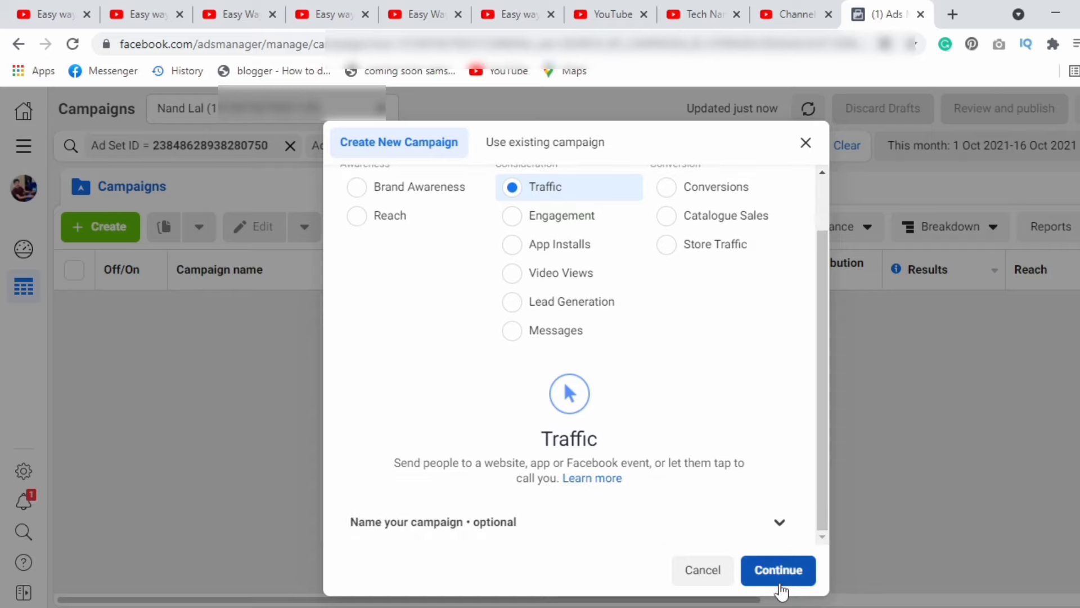
click(781, 590)
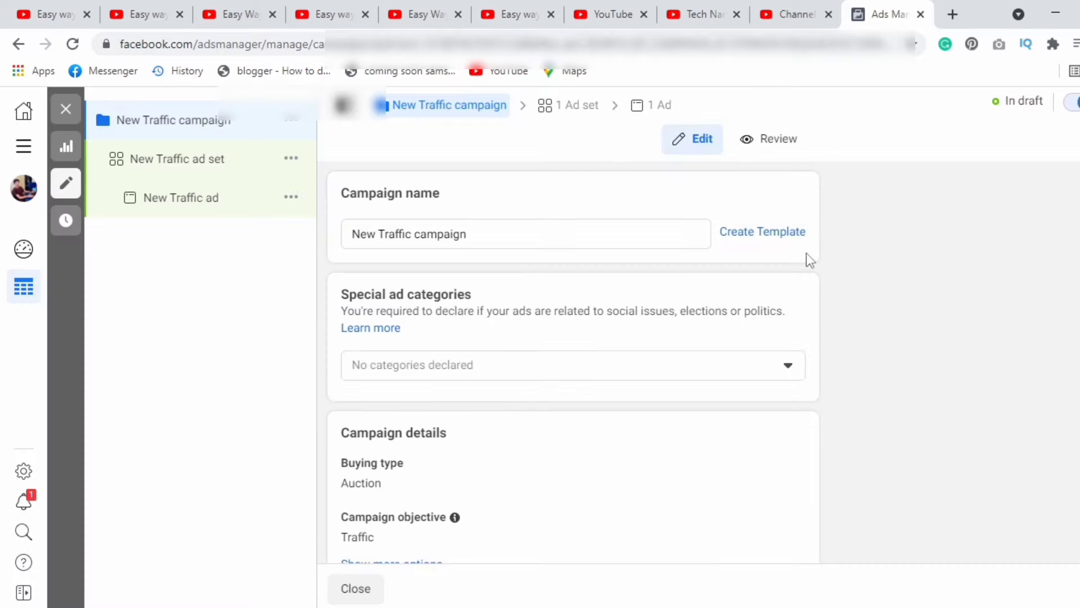
Rename the new traffic campaign as "Carousel Campagin"
drag(488, 234, 302, 245)
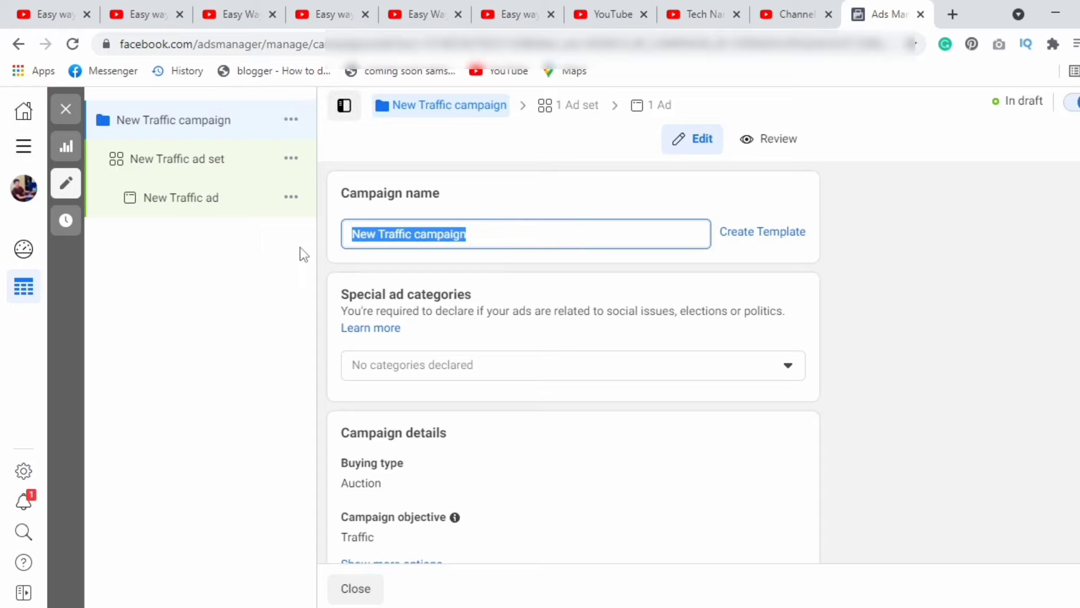
key(BackSpace)
text(Carousel Campagin)
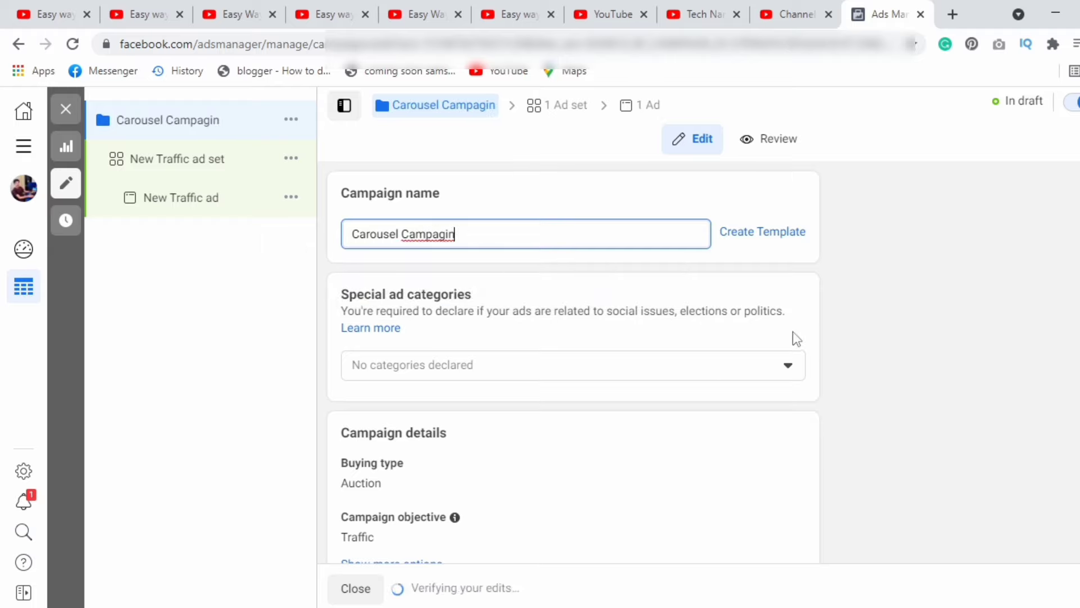
Turn on campaign budget optimisation and set the daily campaign budget to Rs200
scroll(969, 357, down, 1)
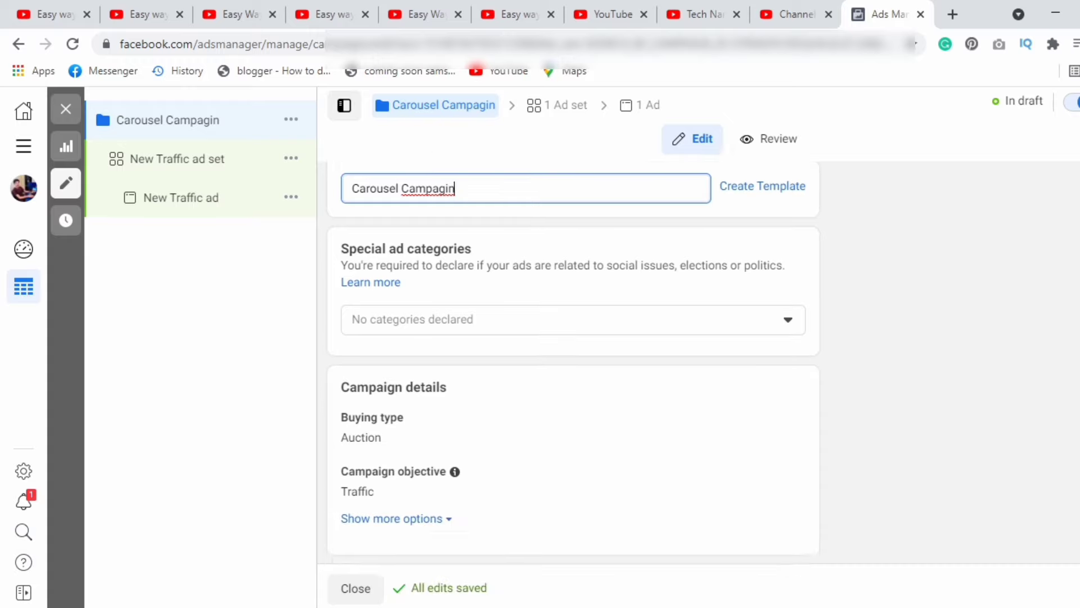
scroll(620, 314, down, 1)
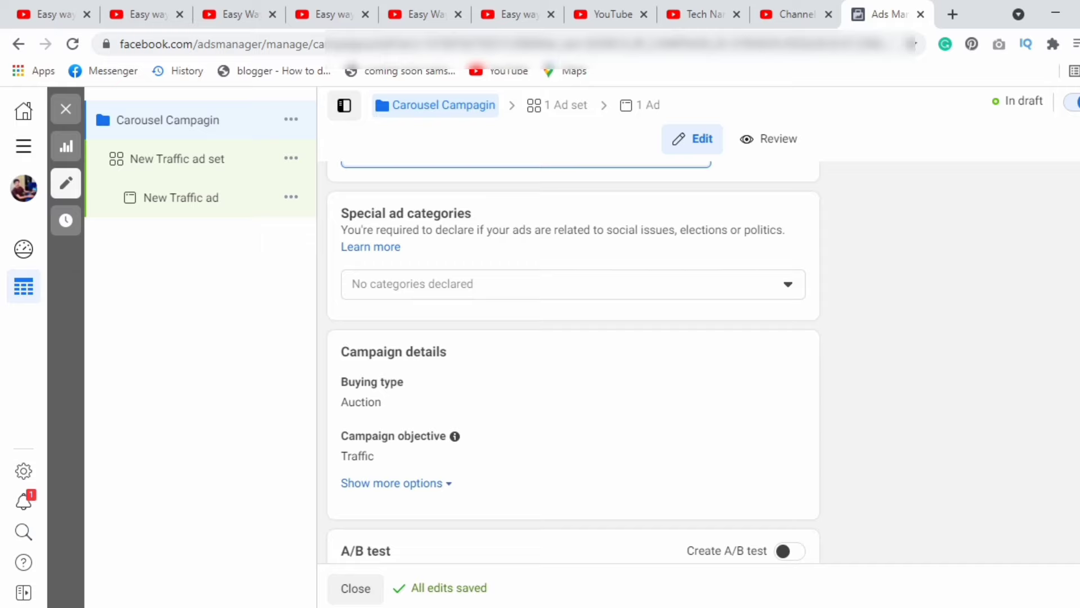
scroll(761, 386, down, 3)
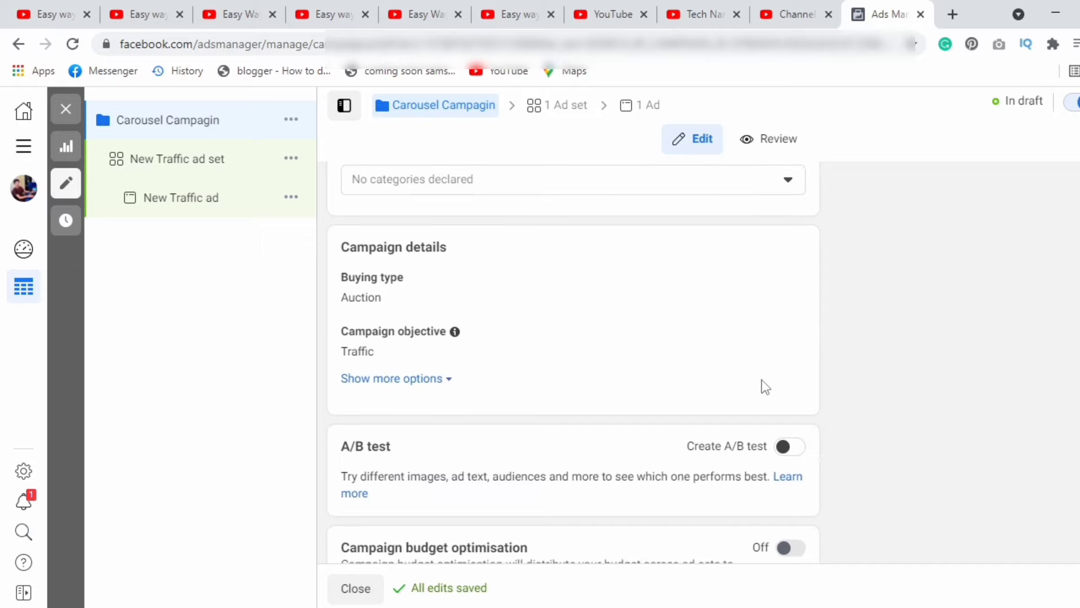
scroll(573, 360, down, 2)
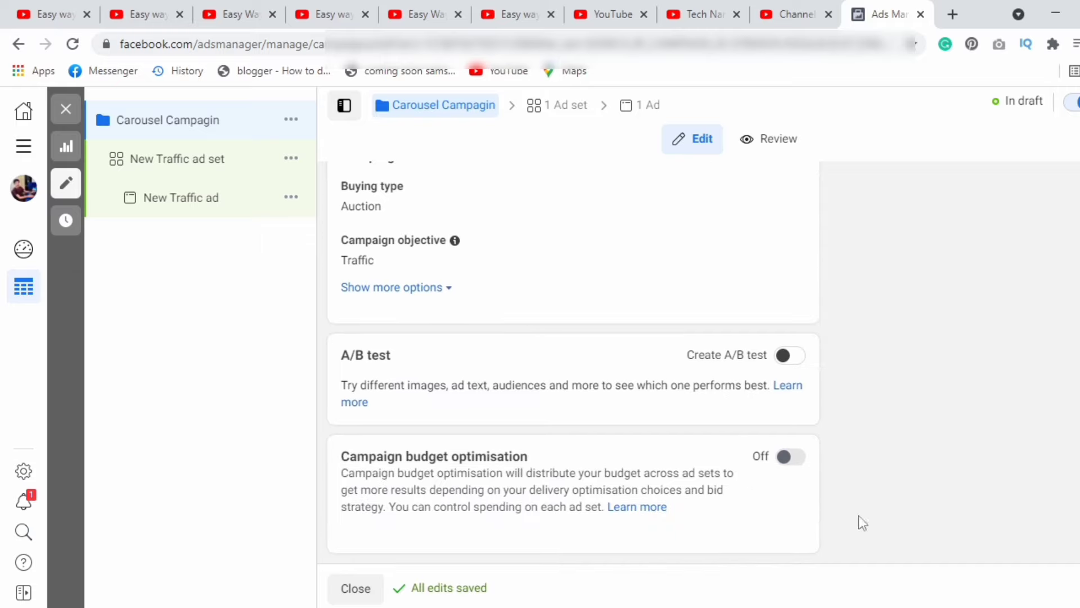
click(791, 456)
scroll(793, 466, down, 3)
scroll(779, 424, down, 1)
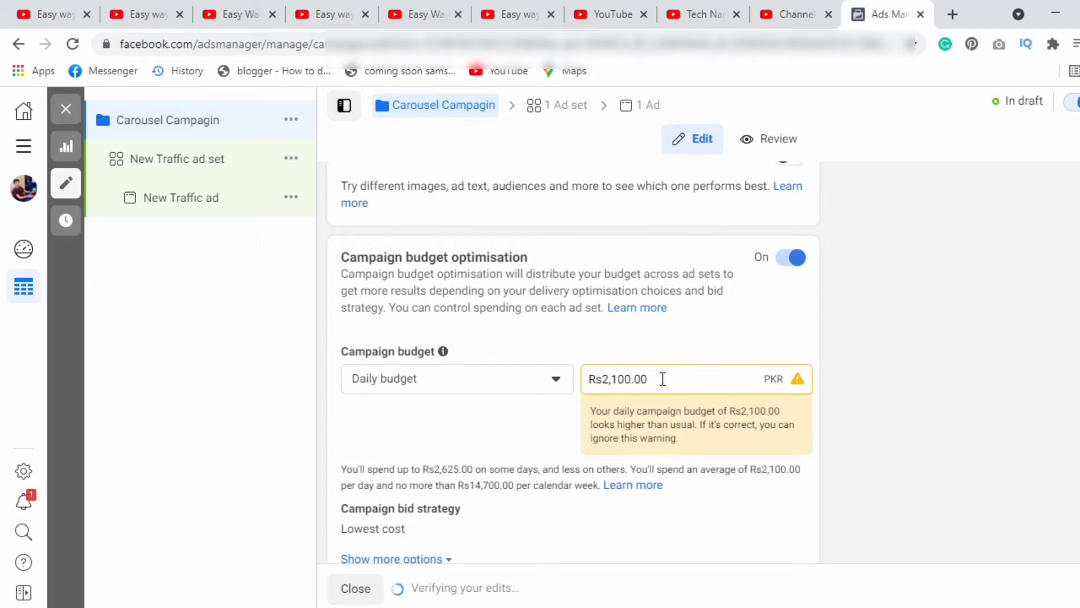
drag(663, 379, 562, 380)
key(BackSpace)
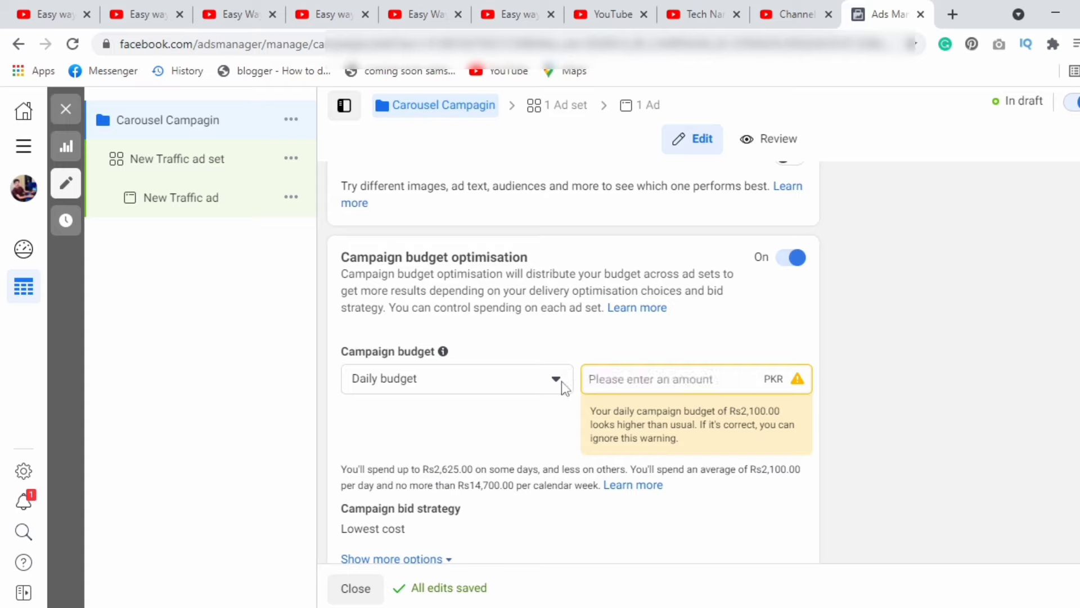
text(200)
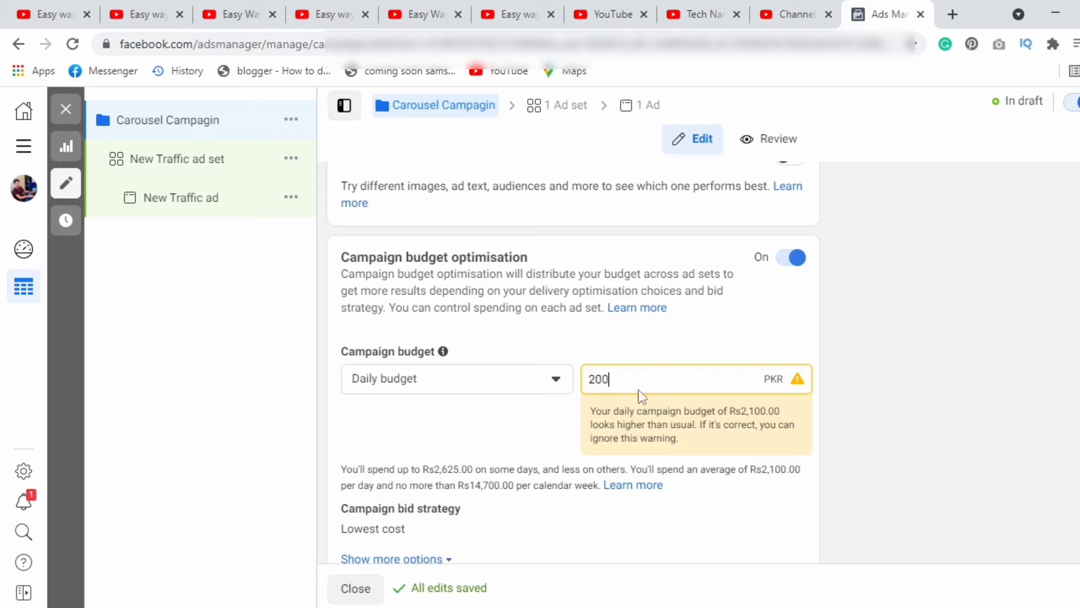
click(866, 406)
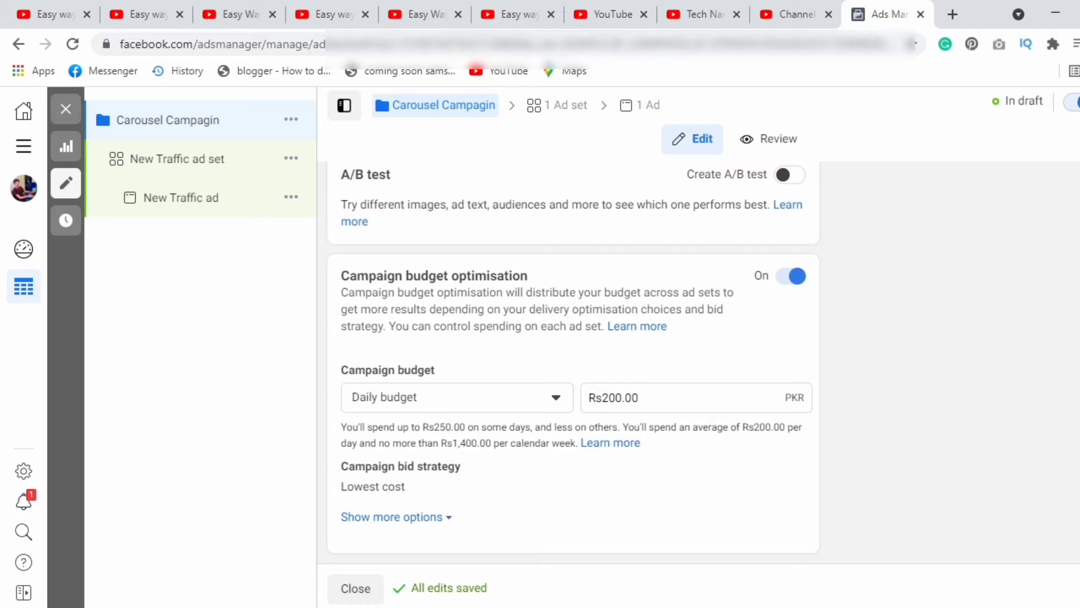
Open the campaign's traffic ad set and rename it "Carousel Adset"
click(177, 158)
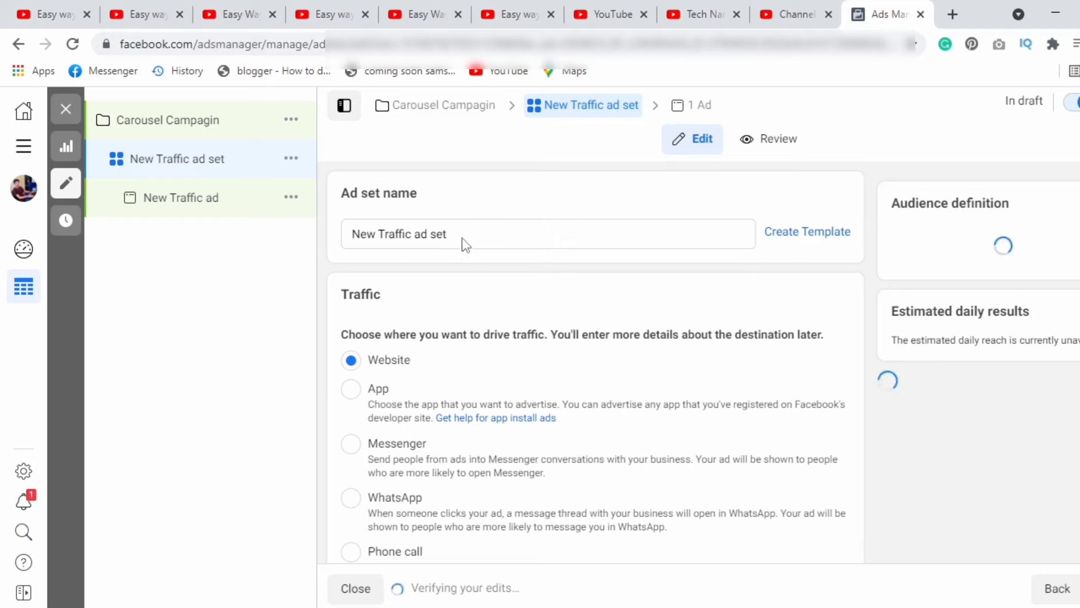
drag(463, 237, 339, 241)
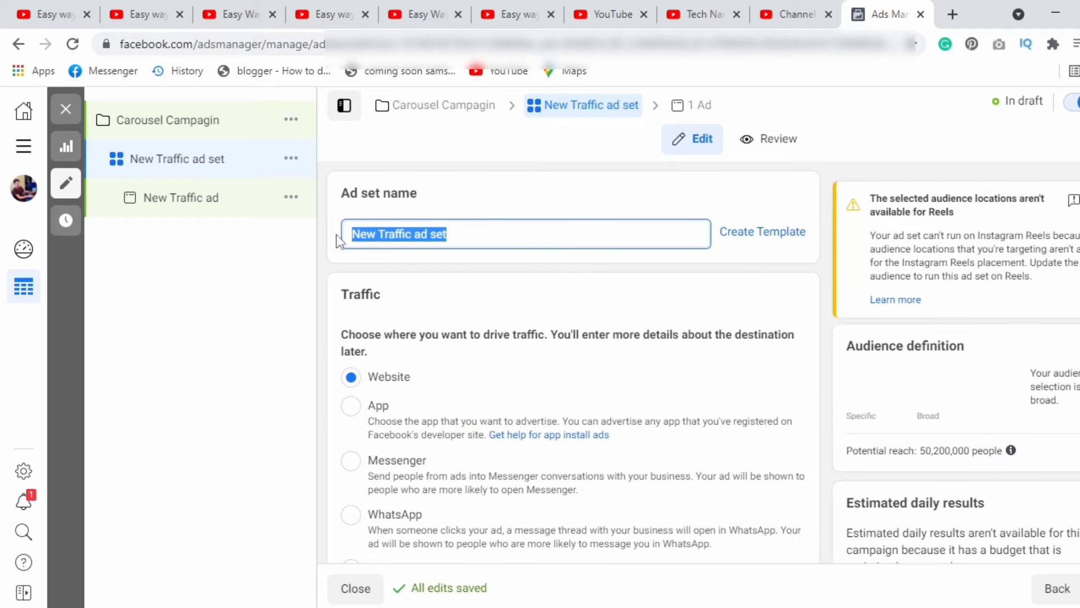
key(BackSpace)
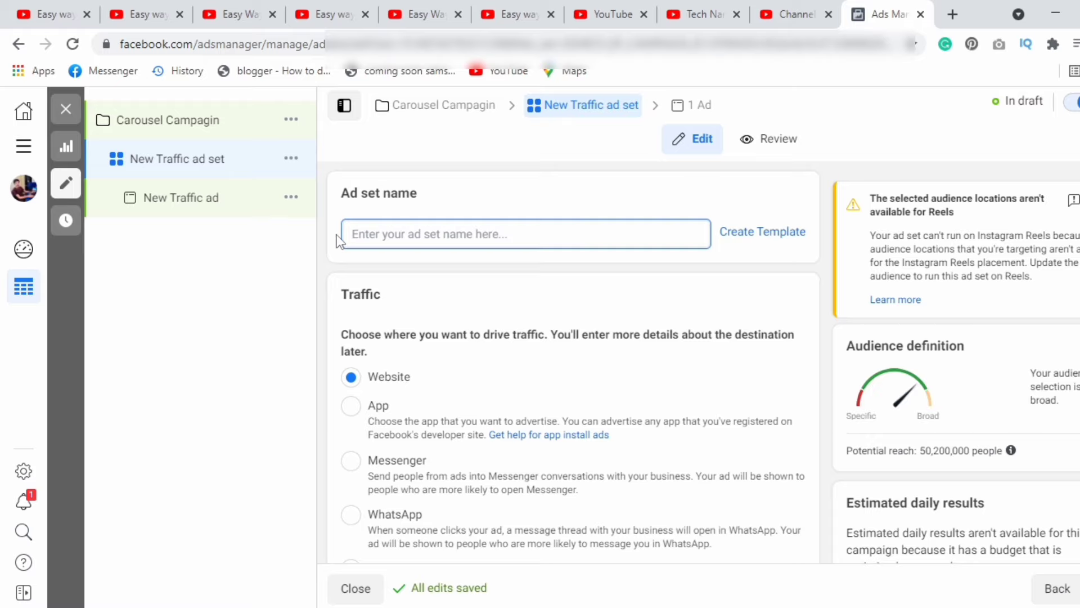
text(Carousel A)
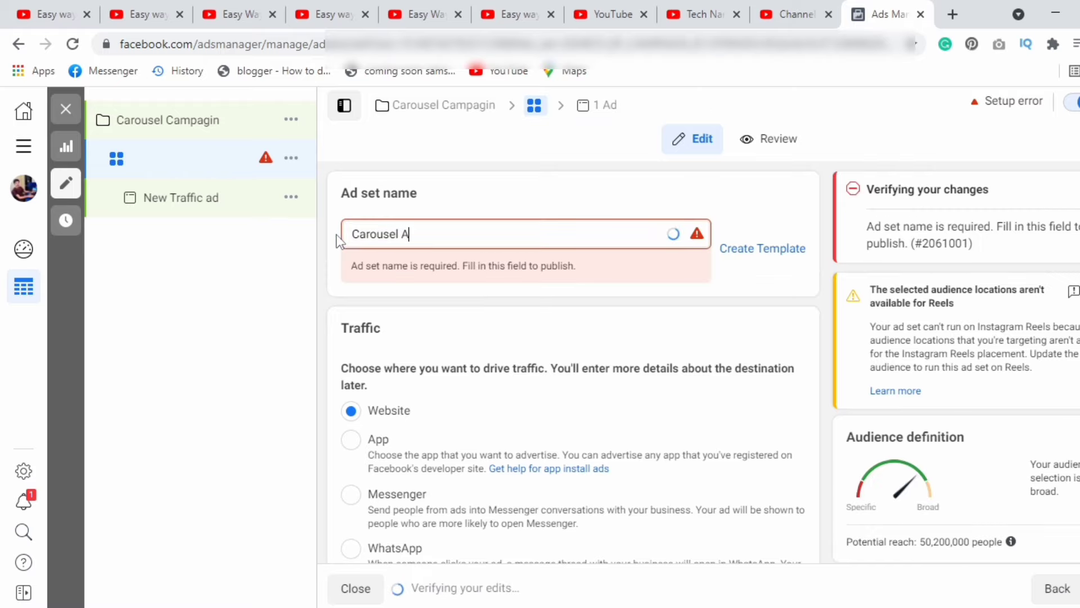
text(dset)
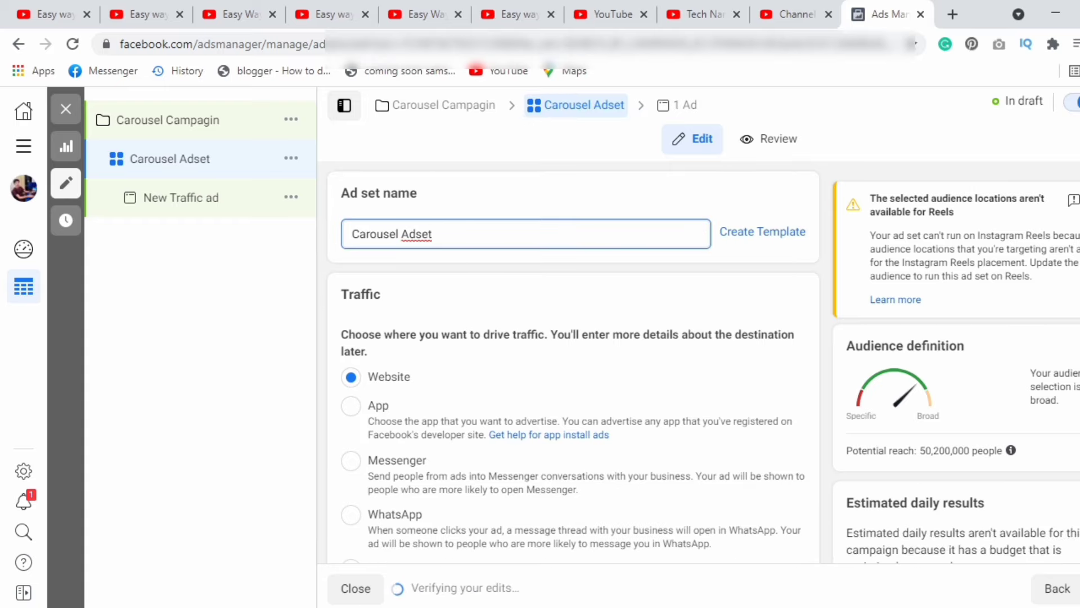
Enable an end date in the ad set's schedule and set it to 17/10/2021
scroll(572, 362, down, 3)
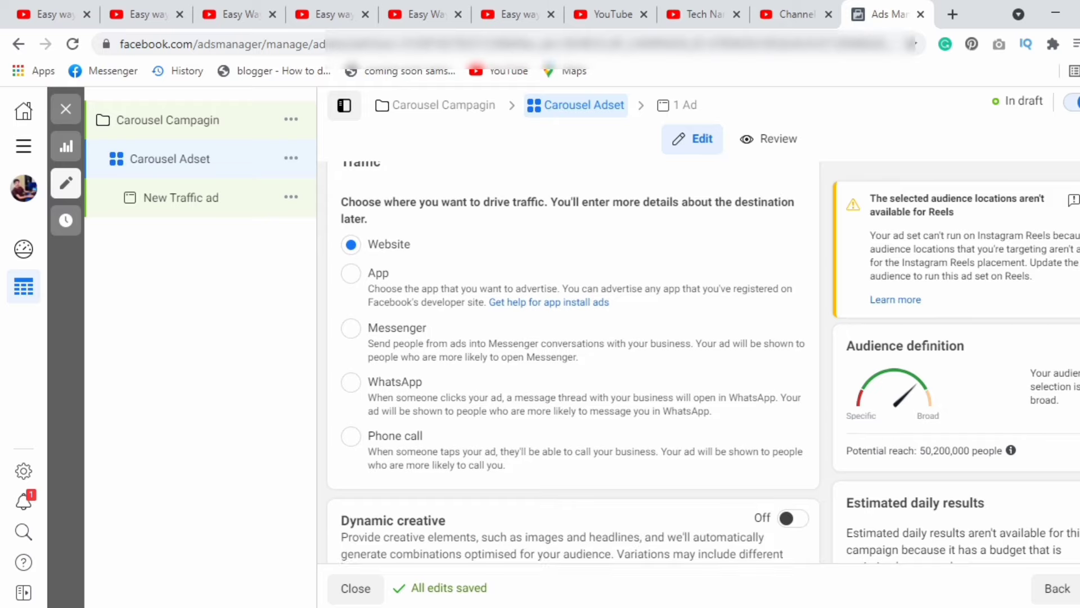
scroll(573, 361, down, 1)
scroll(573, 361, up, 1)
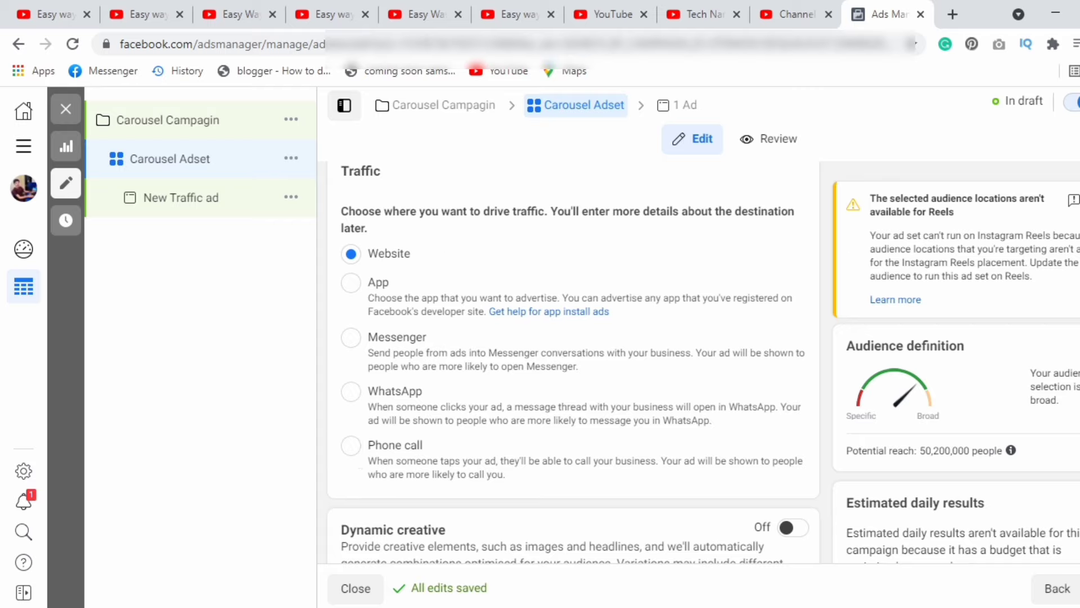
scroll(573, 358, down, 5)
scroll(823, 376, down, 4)
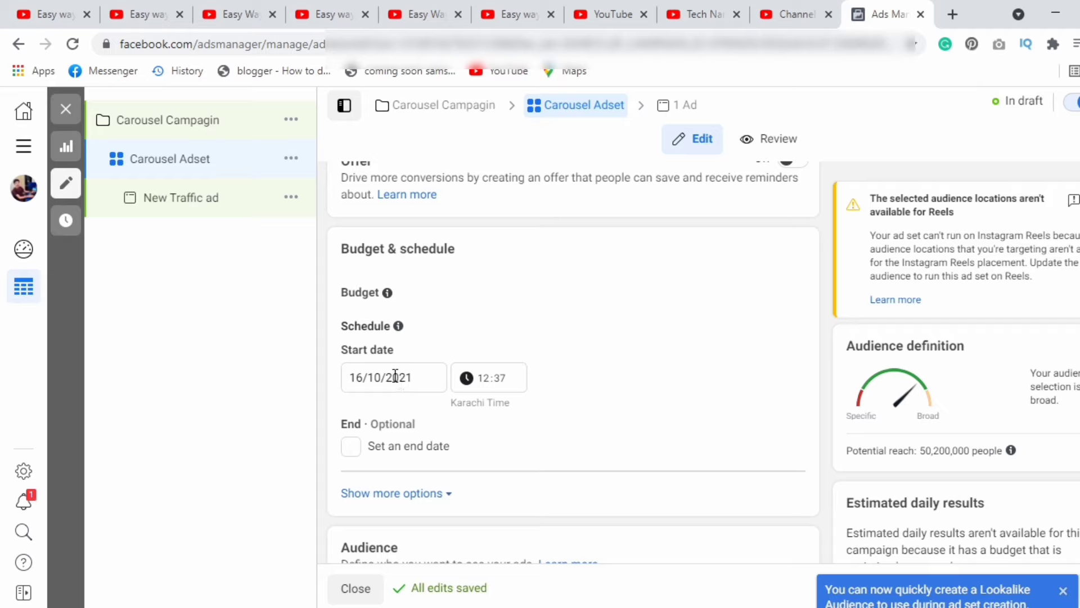
click(355, 456)
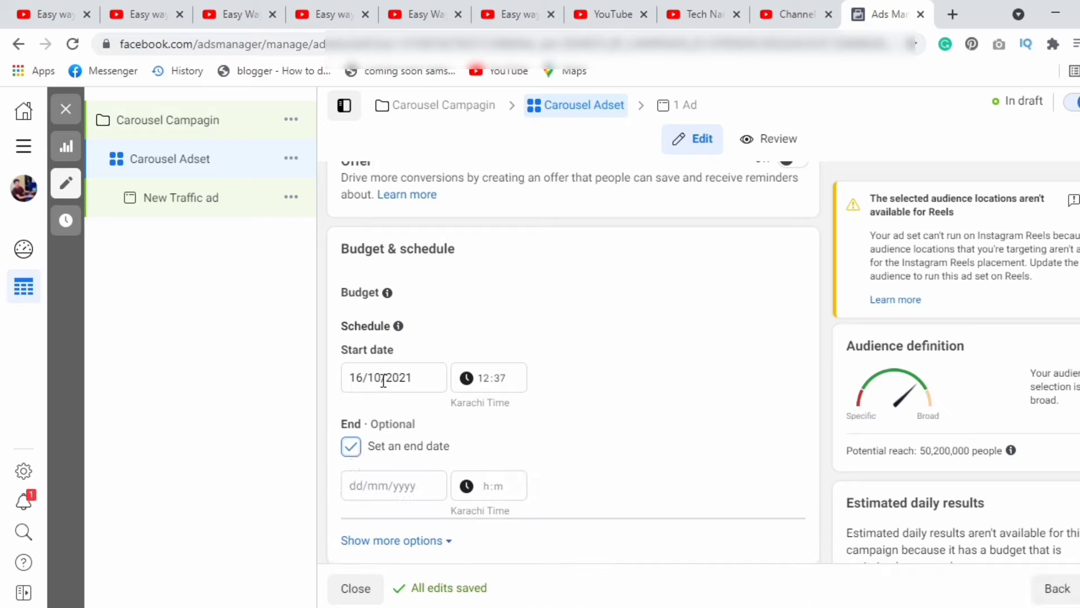
click(351, 457)
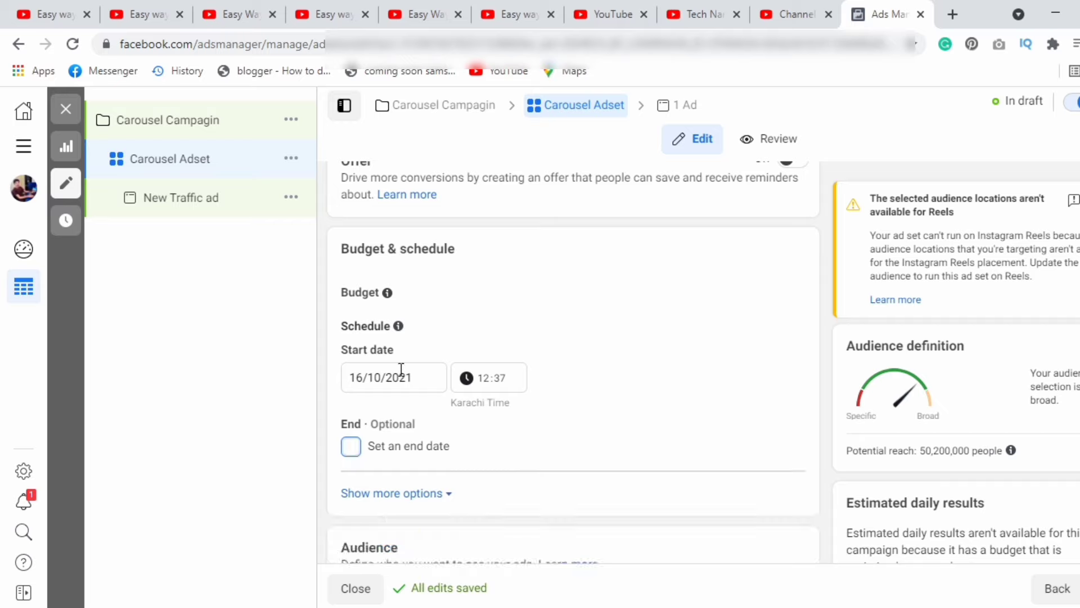
click(352, 447)
click(382, 493)
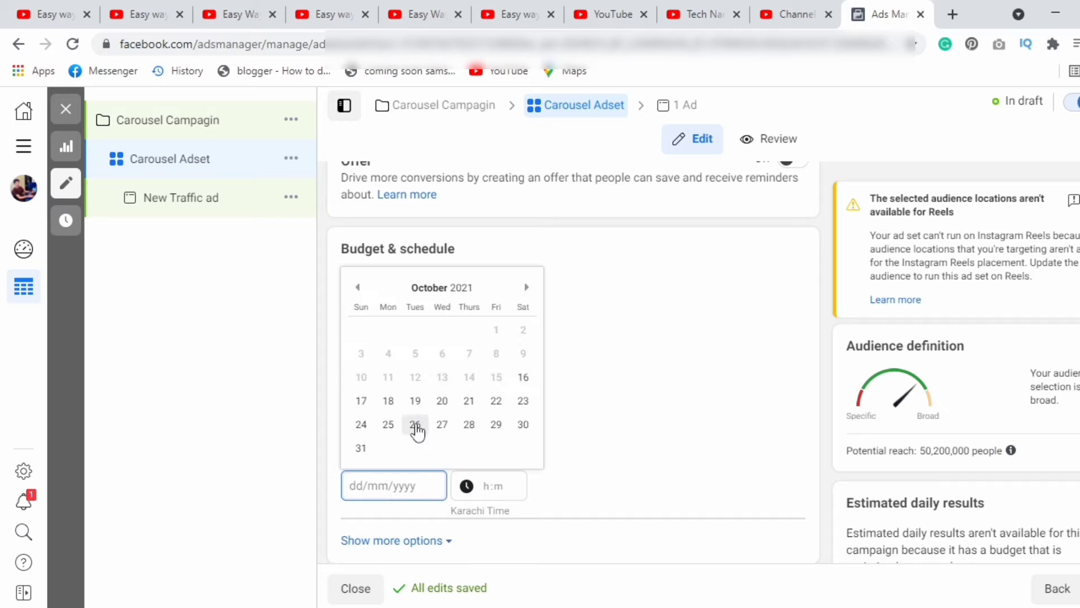
click(361, 401)
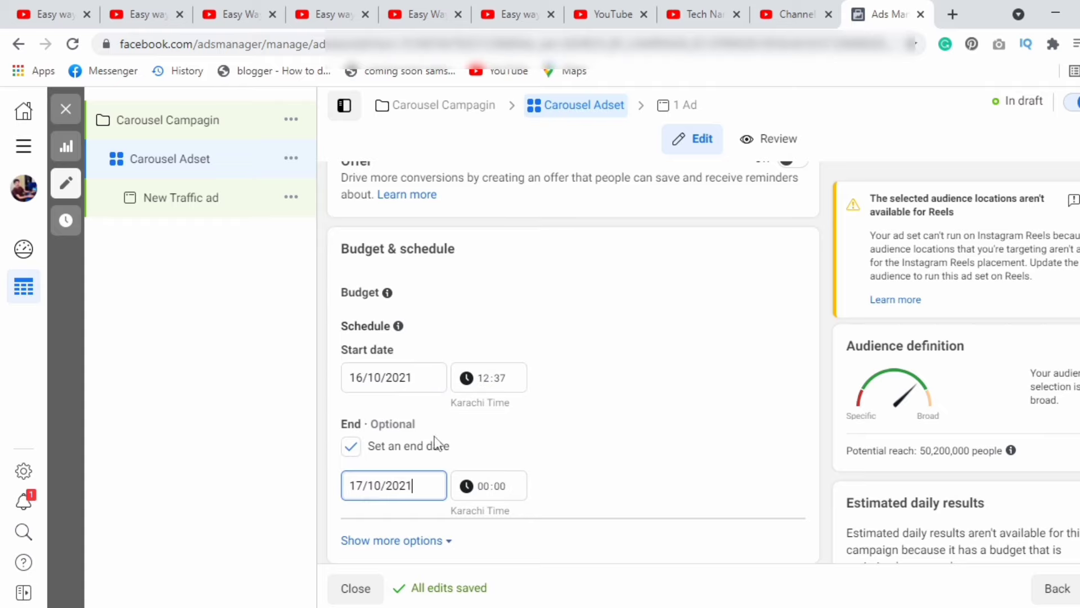
Set the ad set's end time to 00:30
click(498, 482)
click(490, 487)
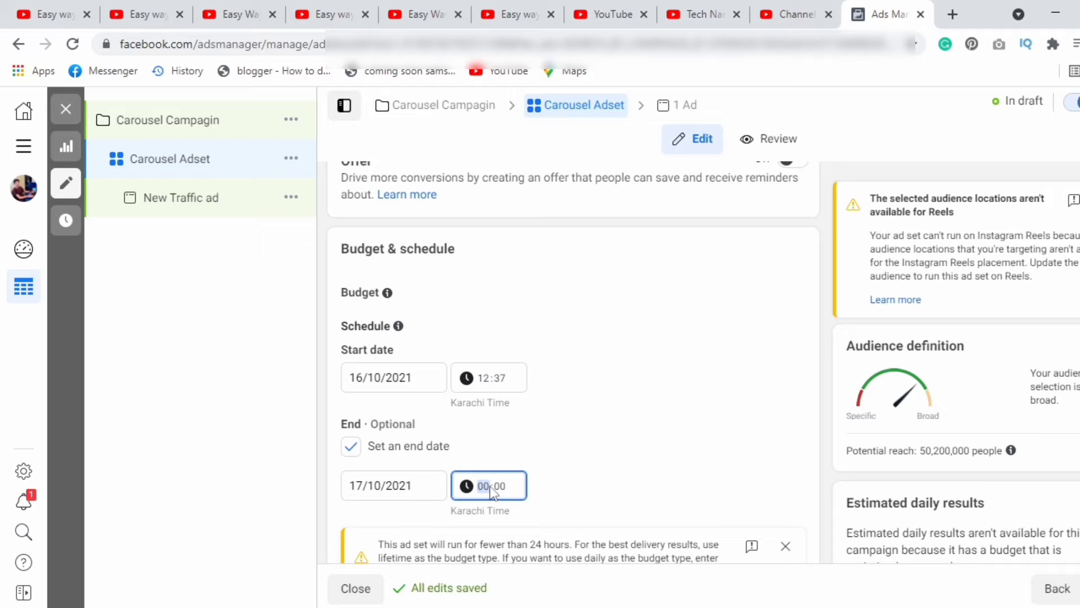
text(12)
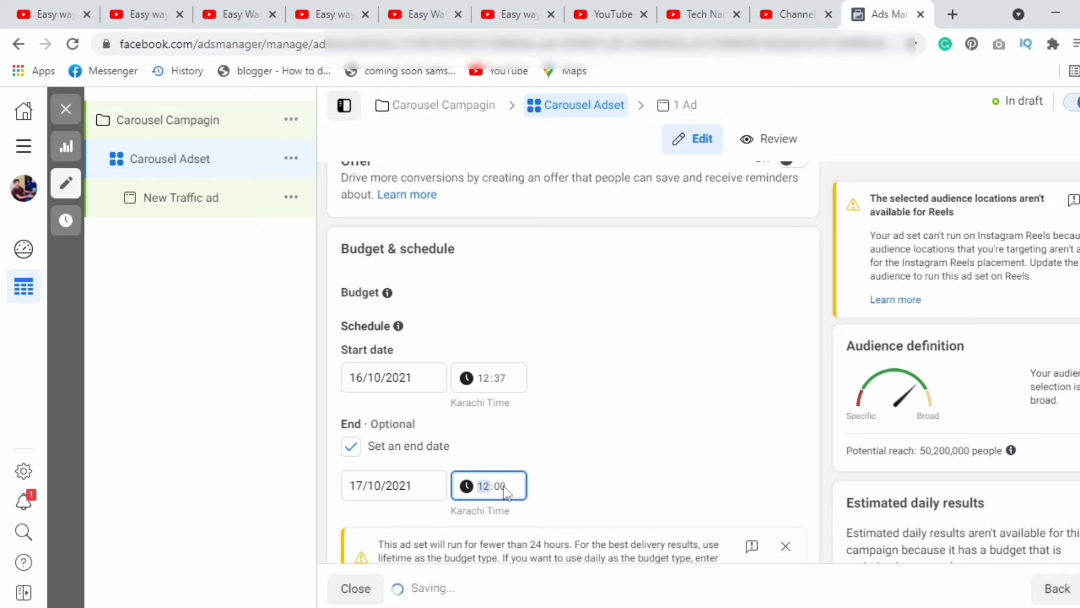
click(482, 487)
click(499, 488)
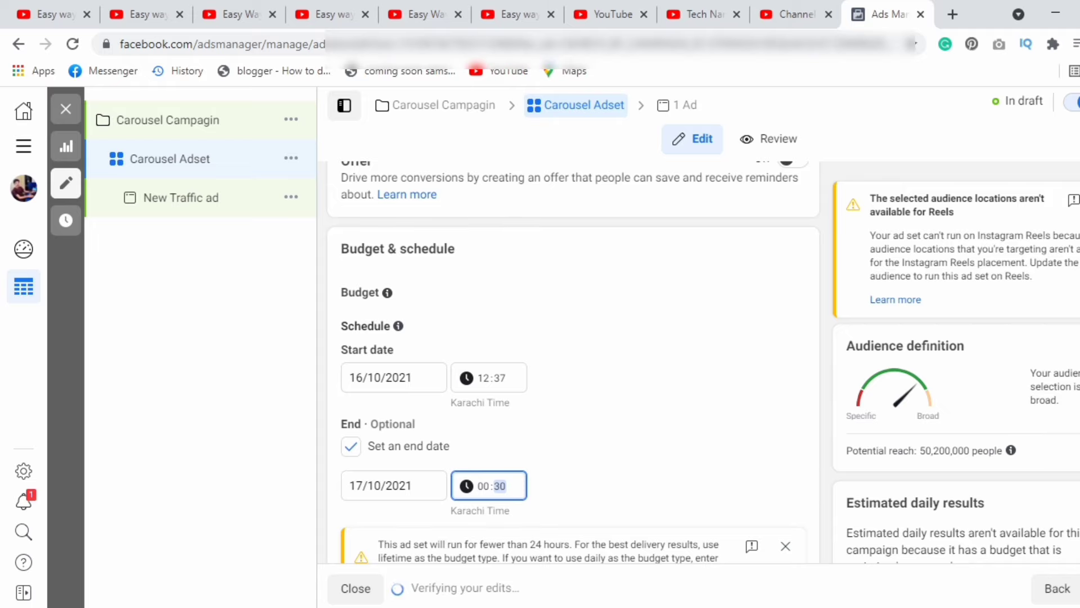
Set the maximum age of the ad set's audience to 45
scroll(572, 362, down, 3)
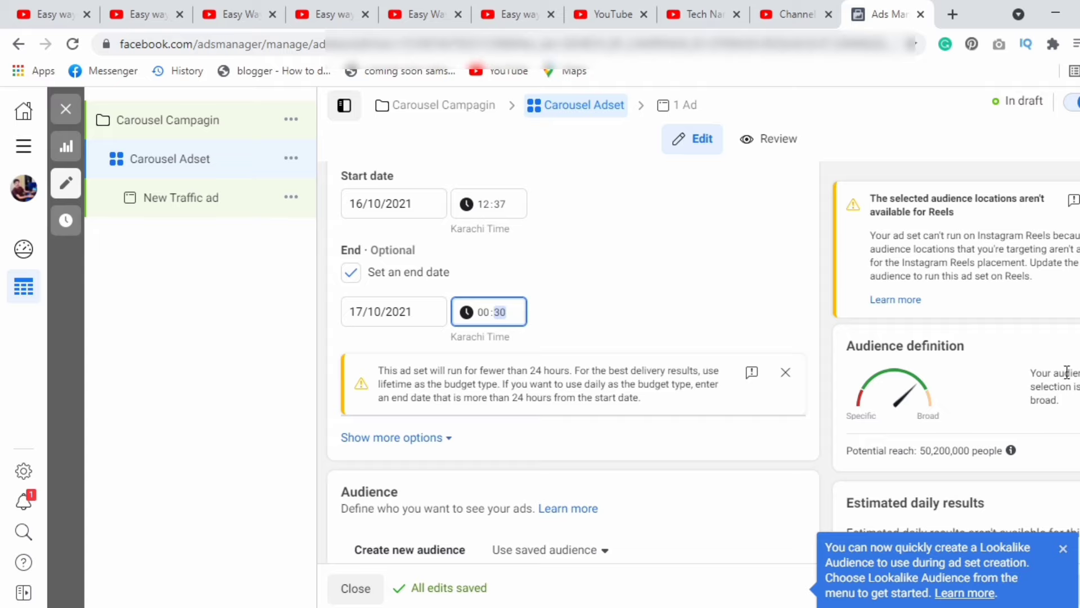
scroll(703, 362, down, 5)
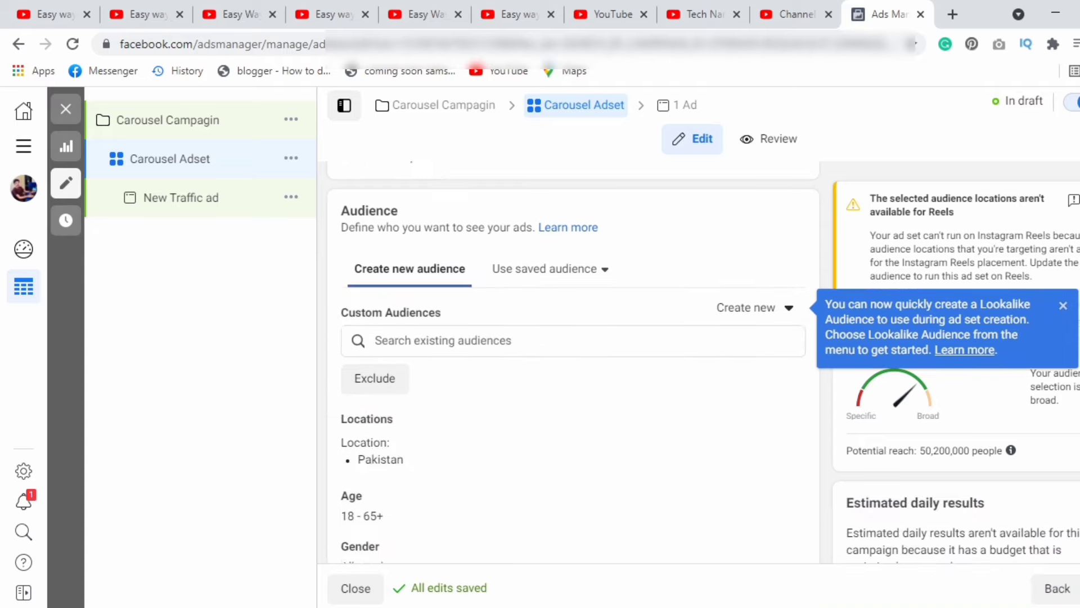
scroll(703, 362, down, 1)
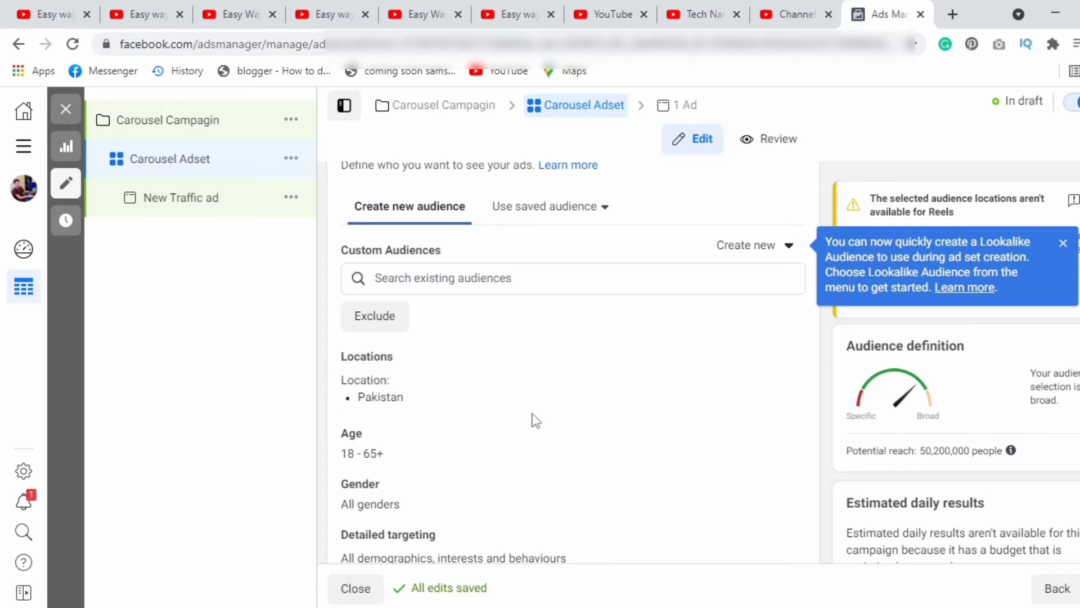
scroll(467, 415, down, 1)
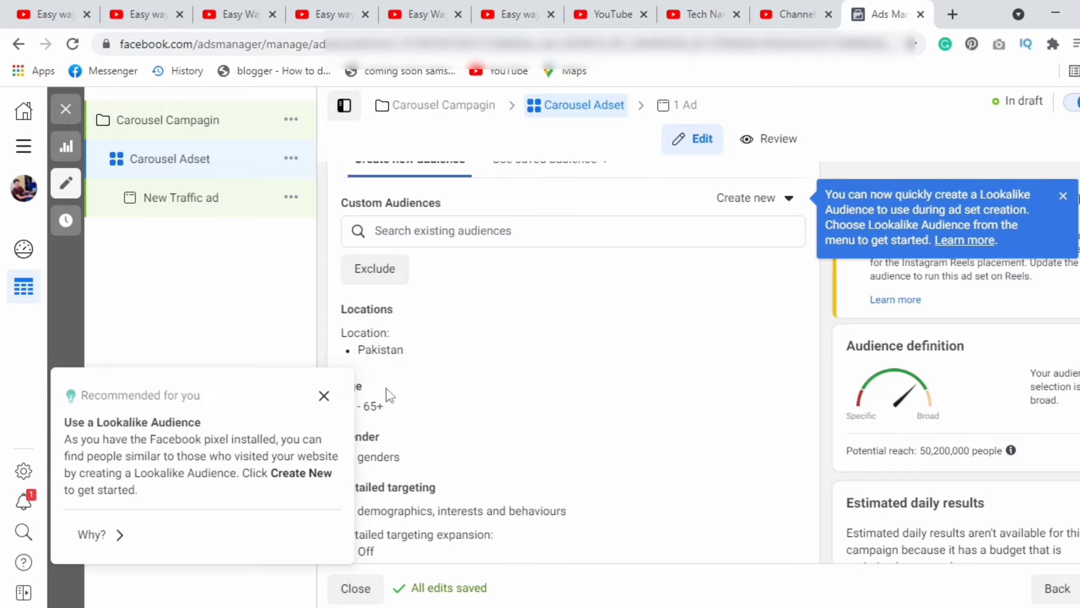
click(324, 395)
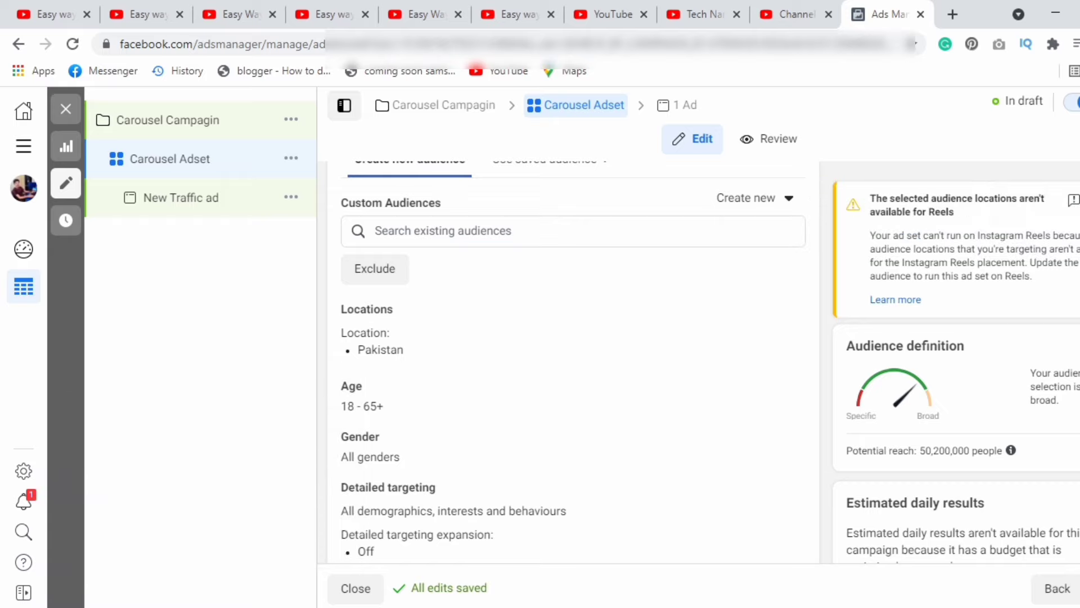
scroll(574, 360, down, 1)
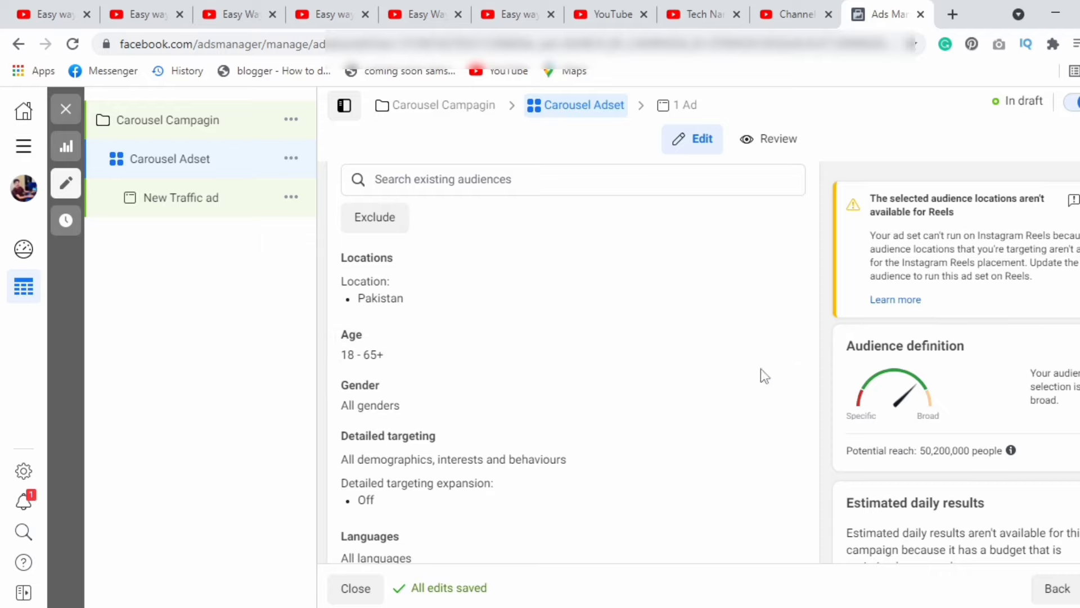
click(784, 344)
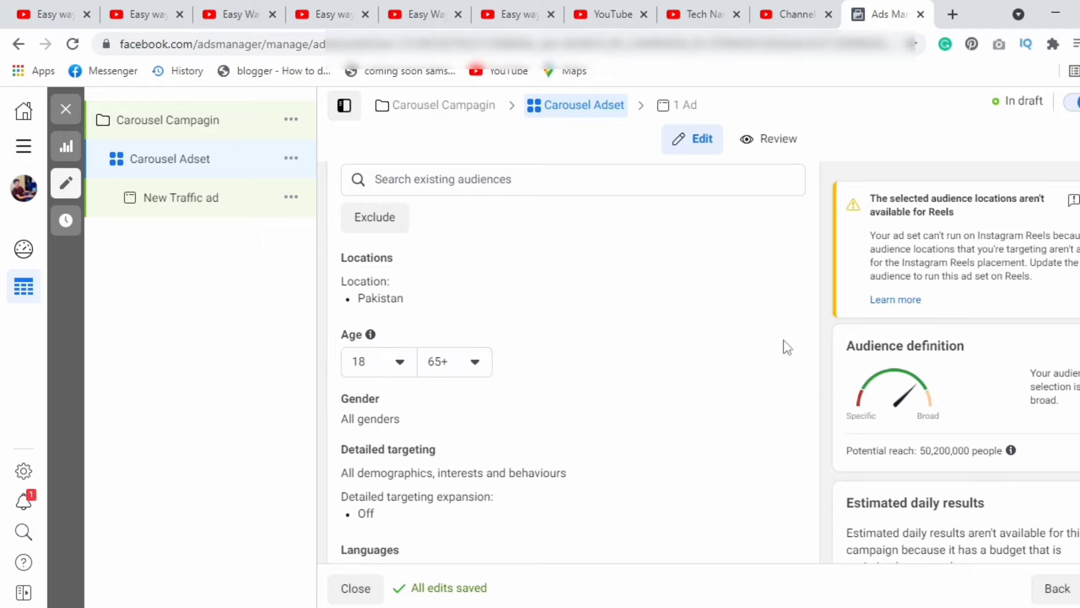
click(464, 365)
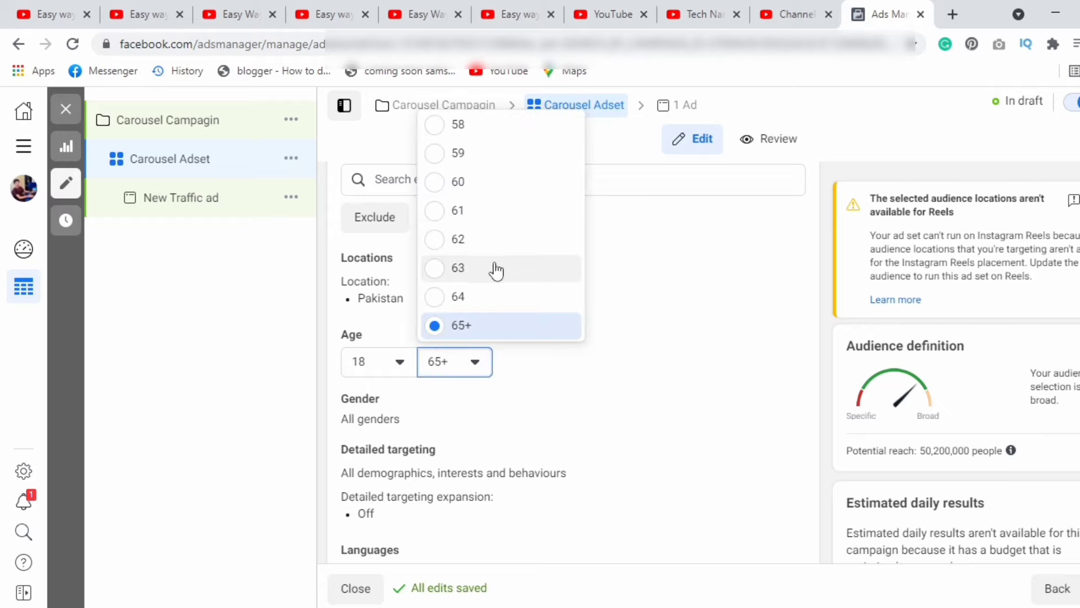
click(471, 153)
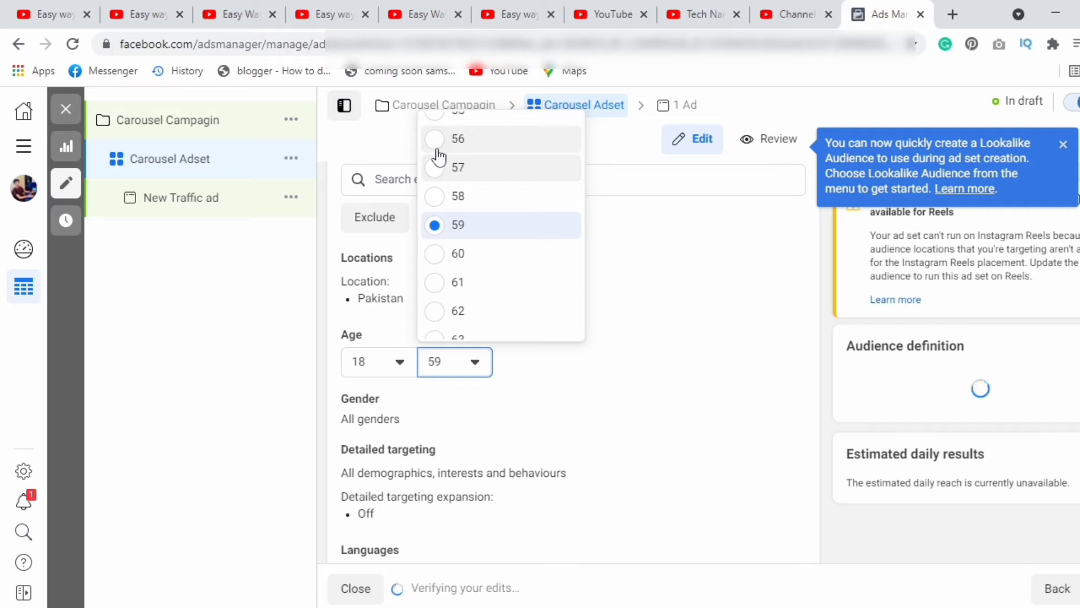
scroll(440, 157, up, 5)
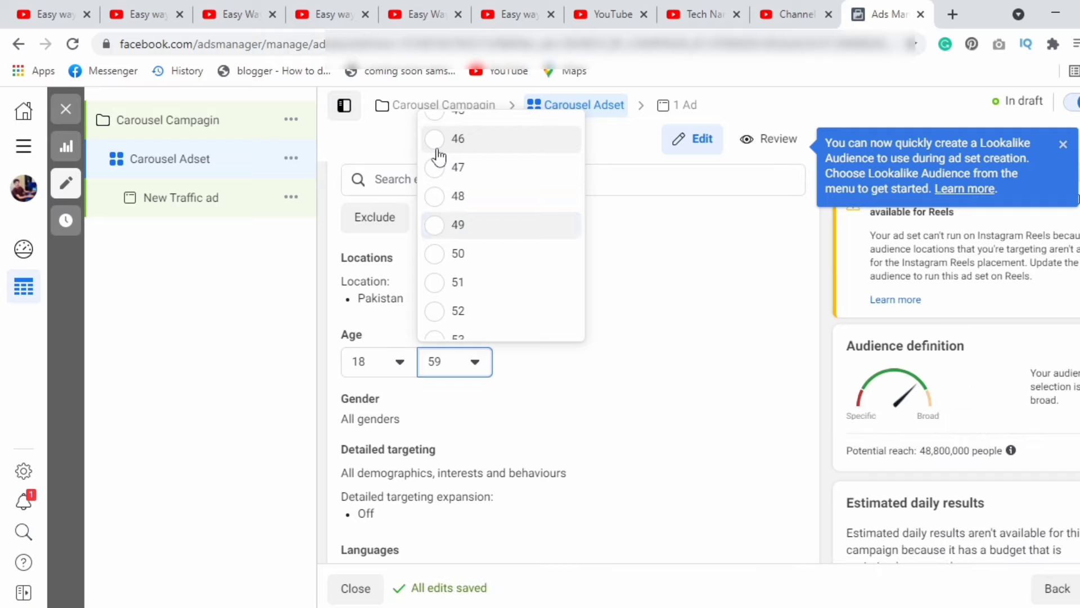
scroll(439, 157, up, 1)
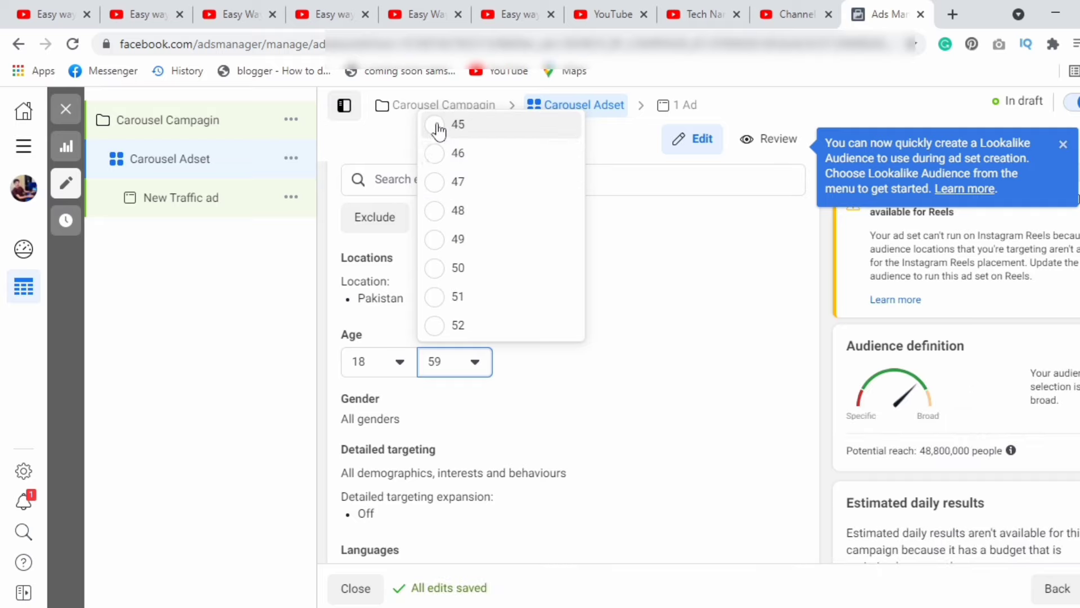
click(439, 125)
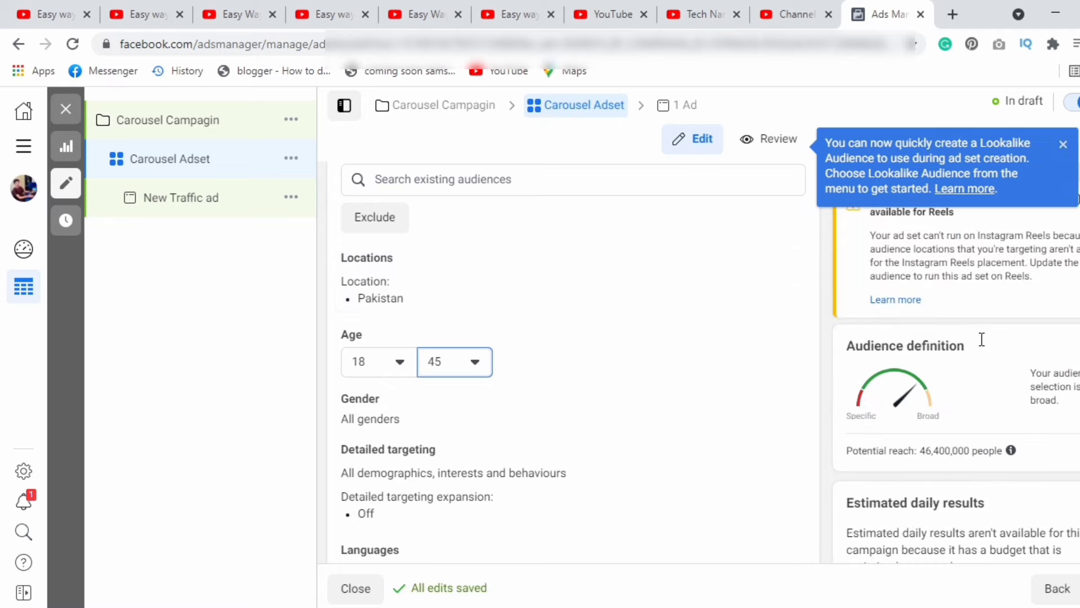
Browse the audience's detailed targeting categories and review the ad set's placements and its optimisation and delivery settings
scroll(583, 409, down, 3)
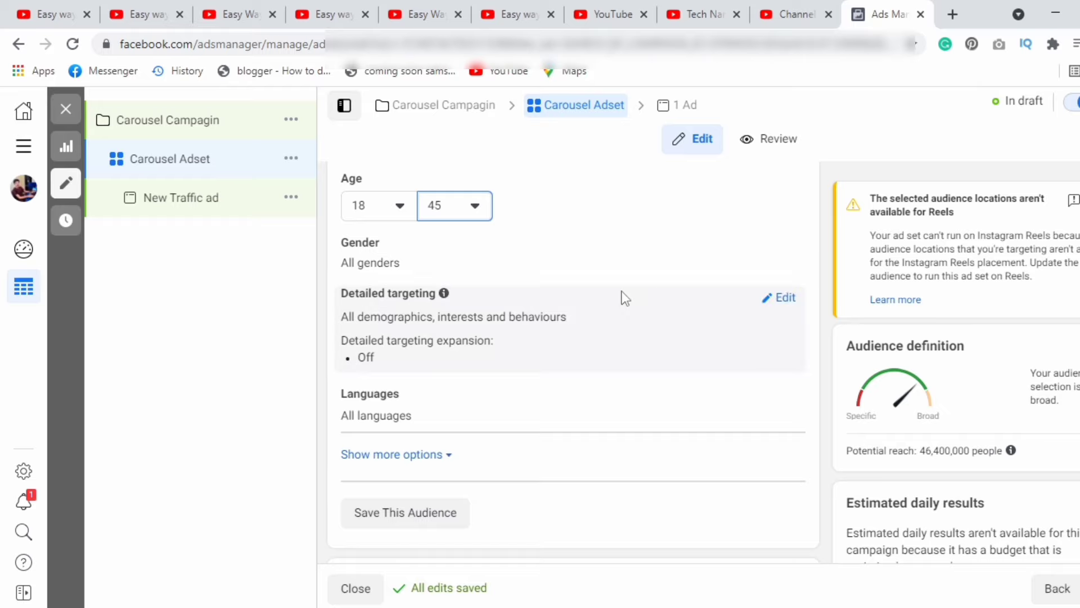
click(781, 299)
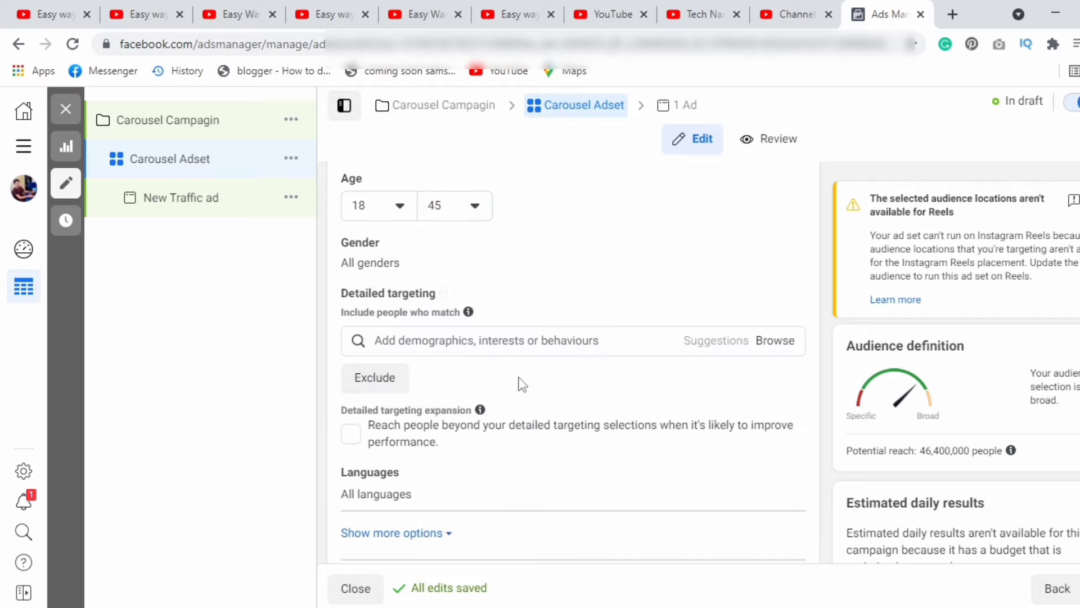
click(769, 357)
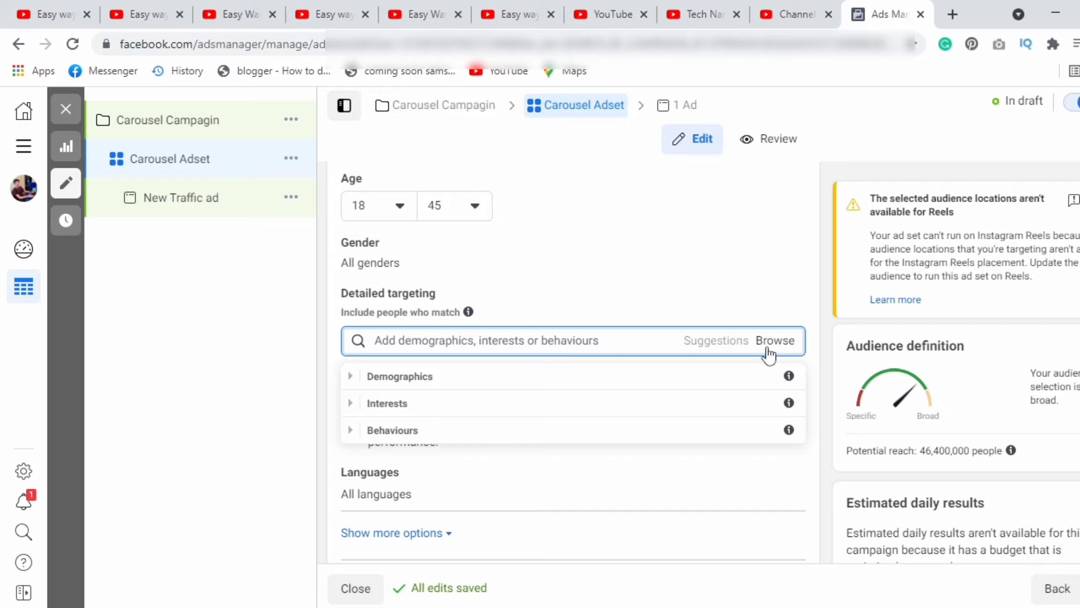
click(484, 410)
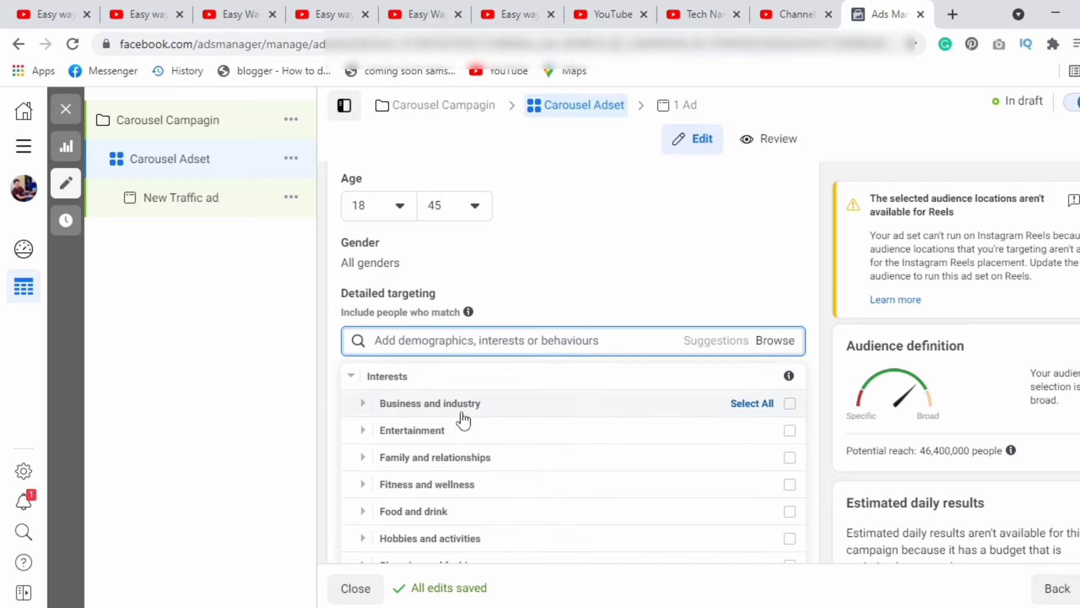
click(391, 387)
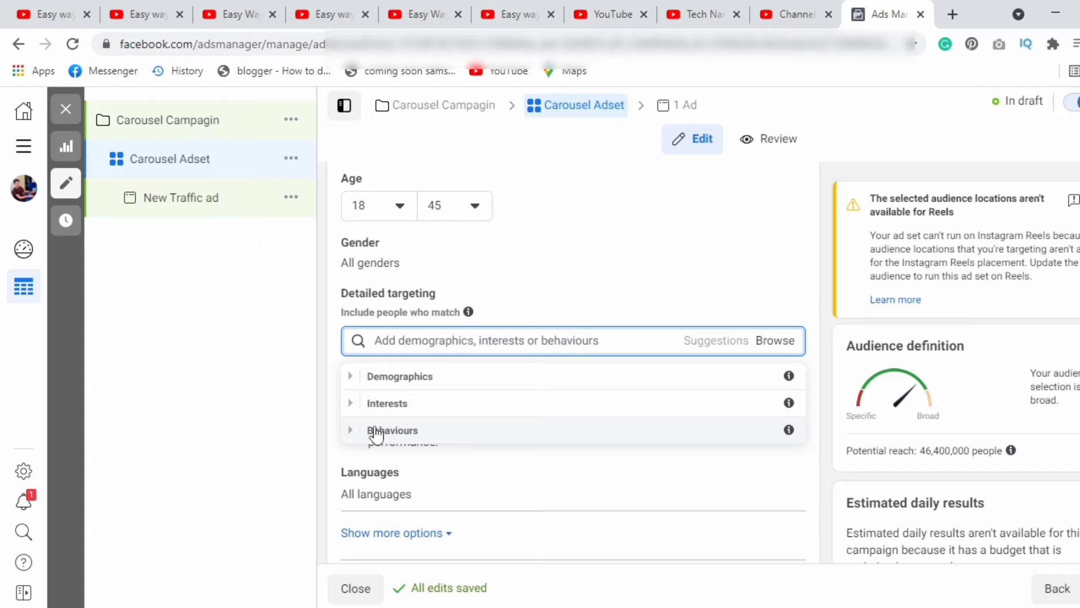
click(376, 432)
click(356, 382)
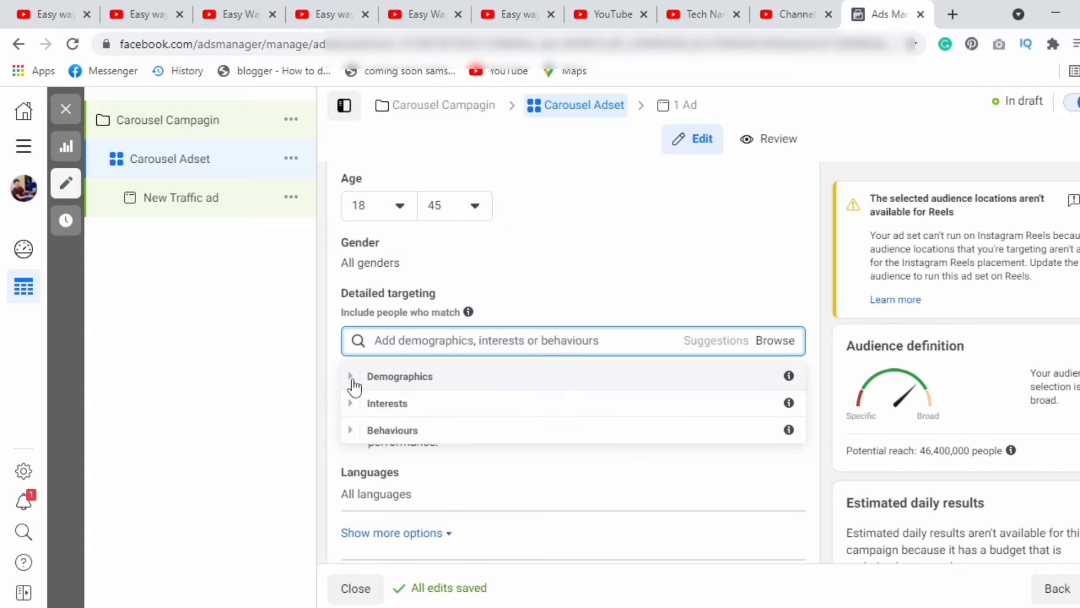
click(779, 271)
scroll(572, 362, down, 3)
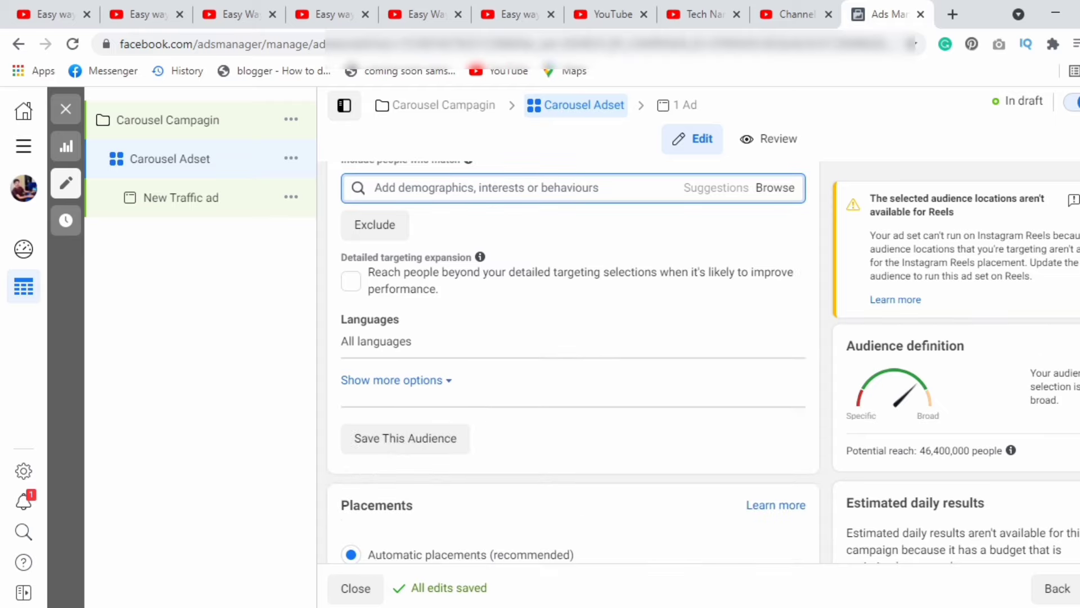
scroll(731, 344, down, 3)
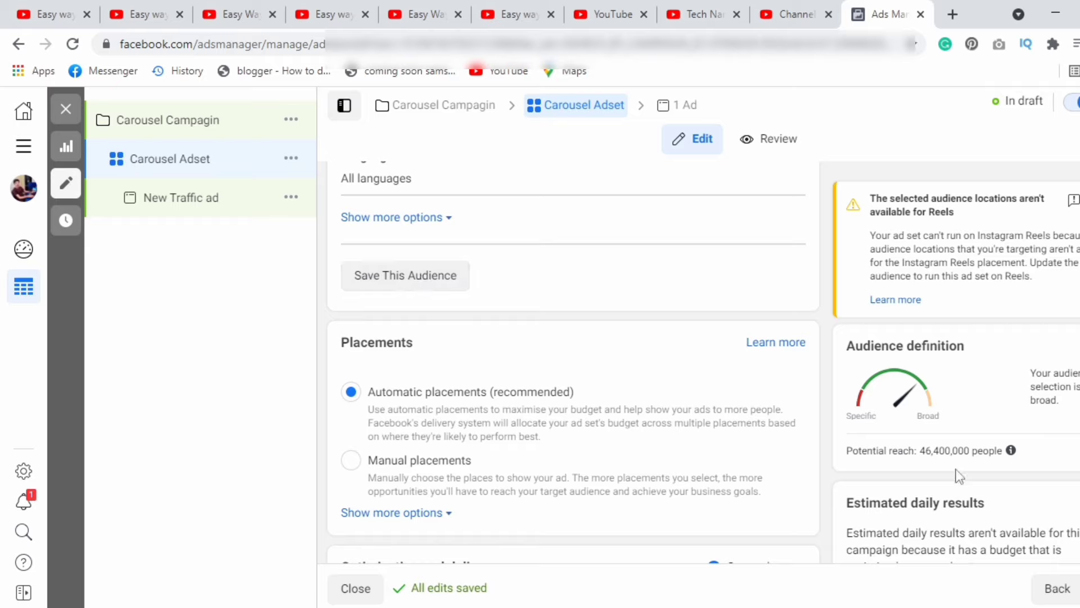
scroll(646, 286, down, 2)
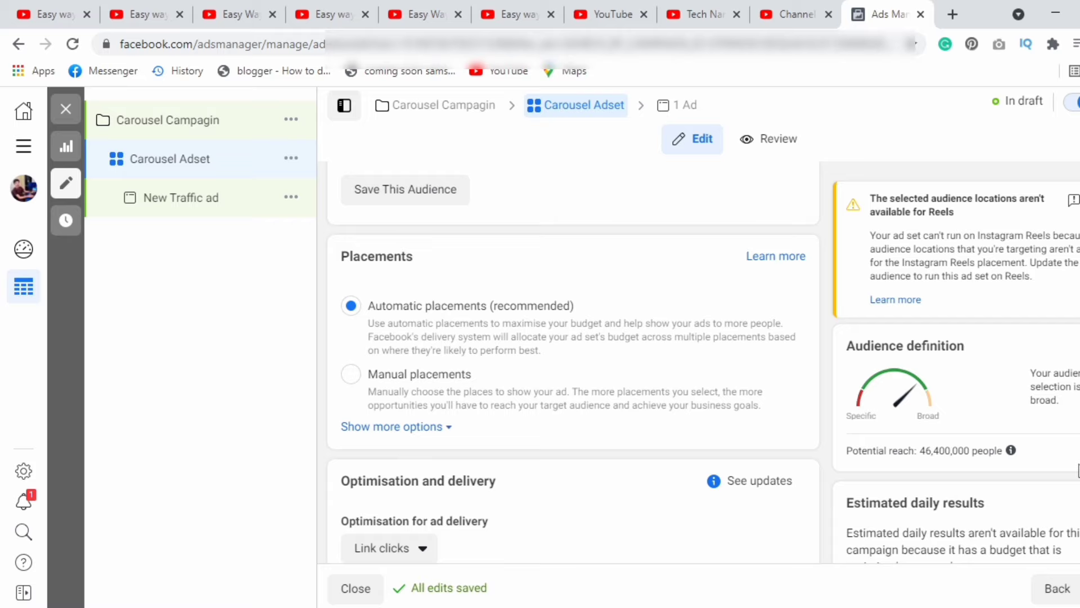
scroll(573, 360, down, 4)
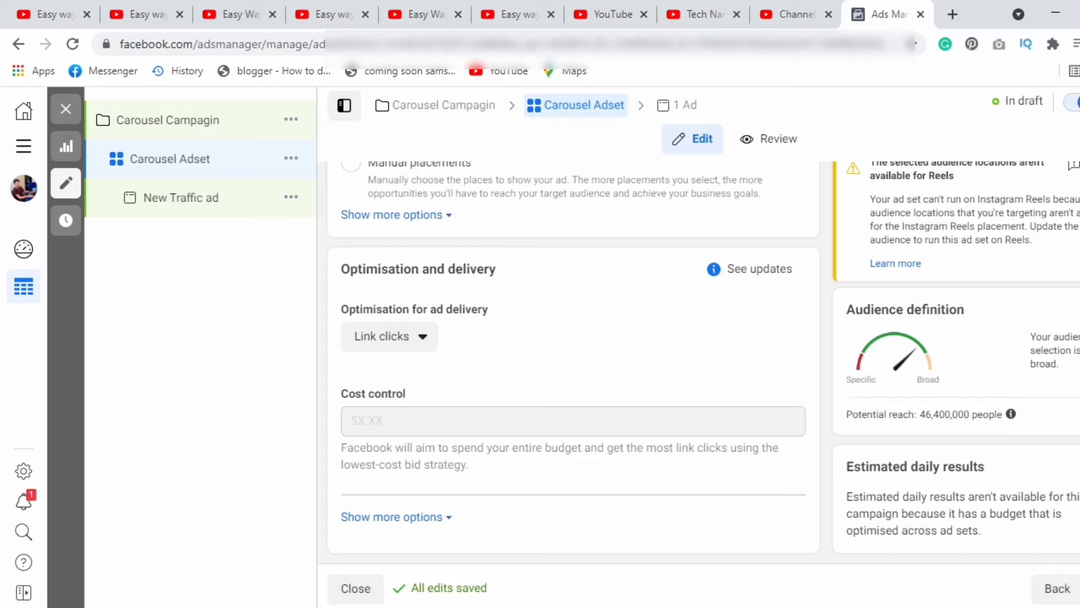
Turn off the name template of the new traffic ad and rename the ad "Youtube Videos Carousel"
click(181, 198)
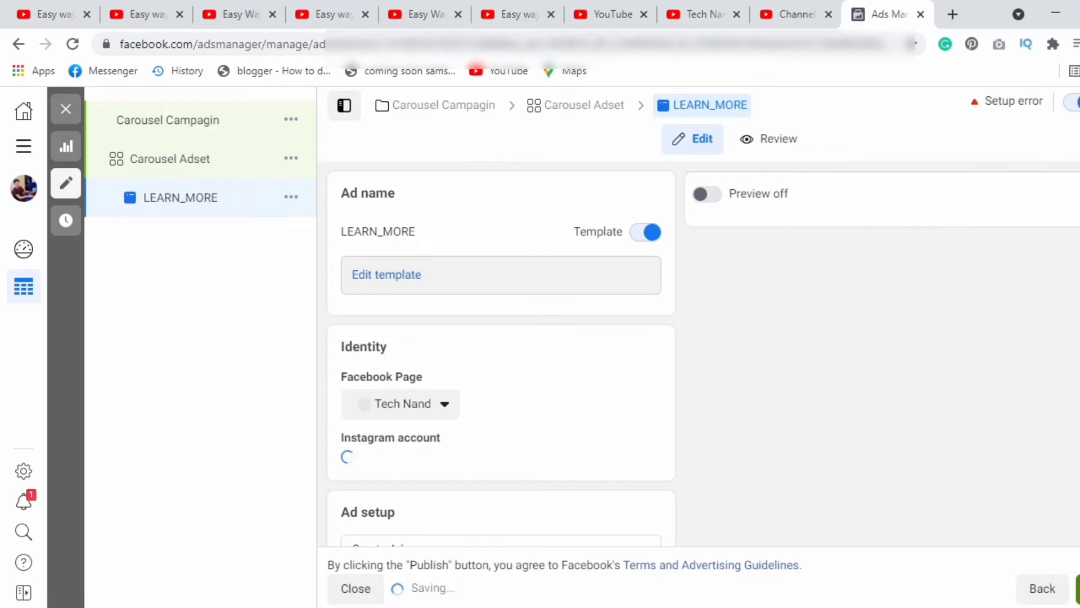
click(647, 238)
click(433, 234)
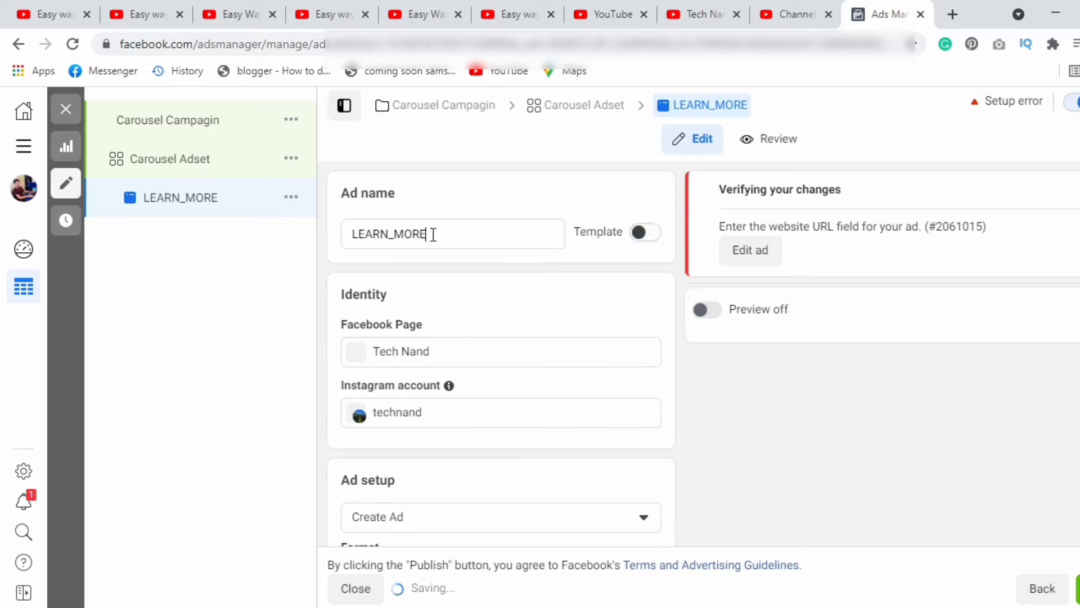
key(BackSpace)
key(BackSpace)
key(BackSpace)
key(BackSpace)
key(BackSpace)
key(BackSpace)
key(BackSpace)
key(BackSpace)
key(BackSpace)
key(BackSpace)
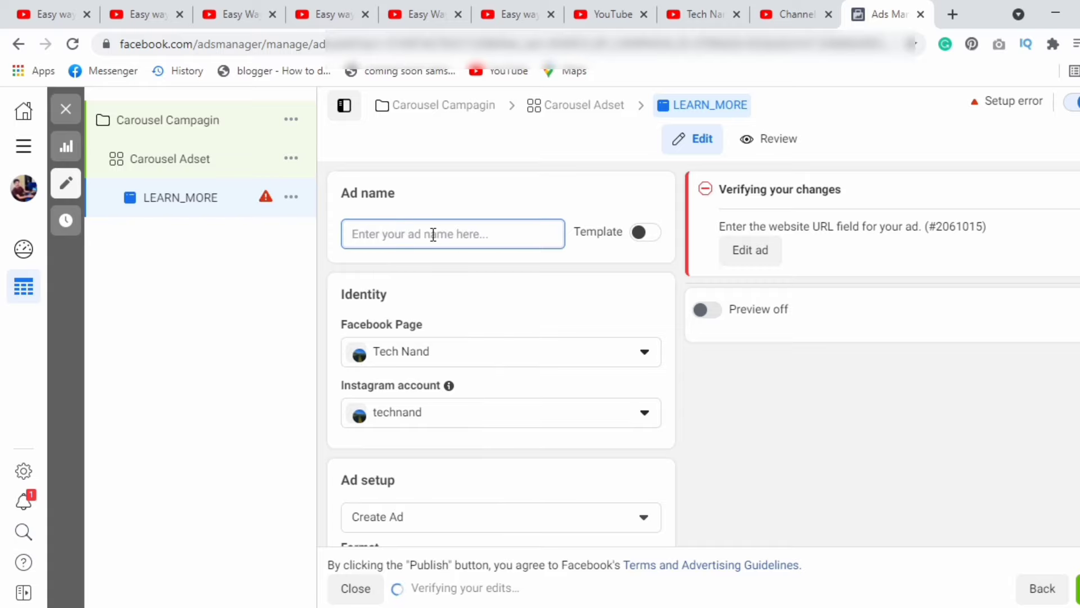
text(Youtu)
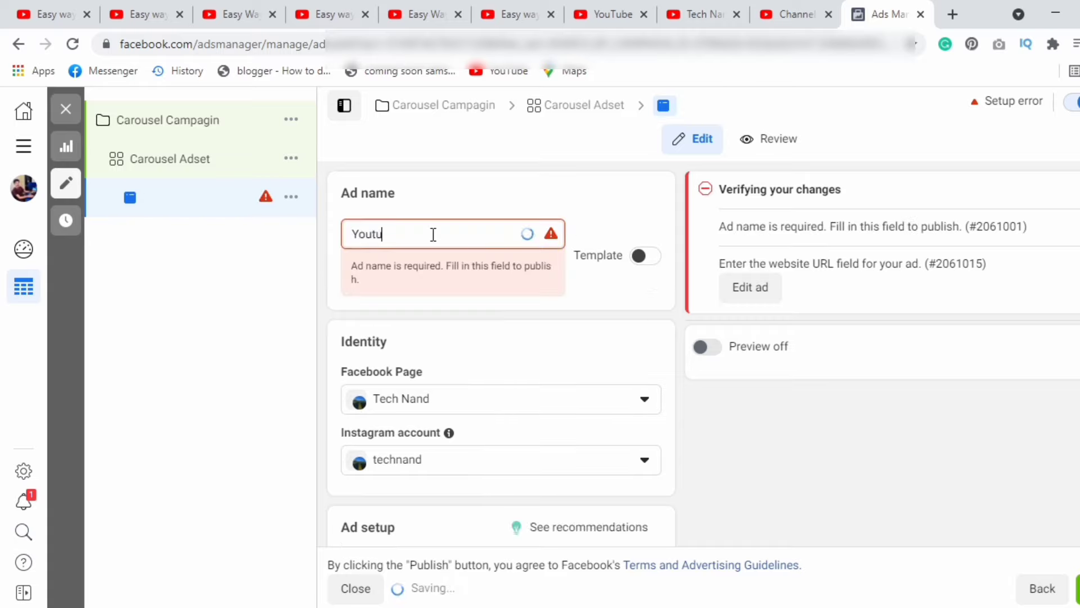
text(be Video)
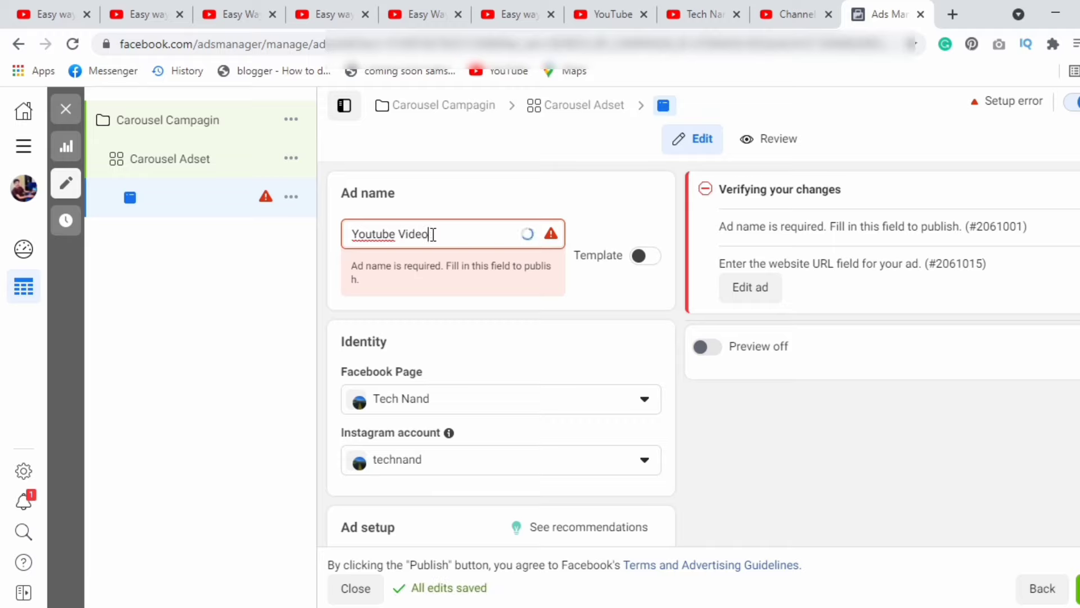
text(s Carouse;)
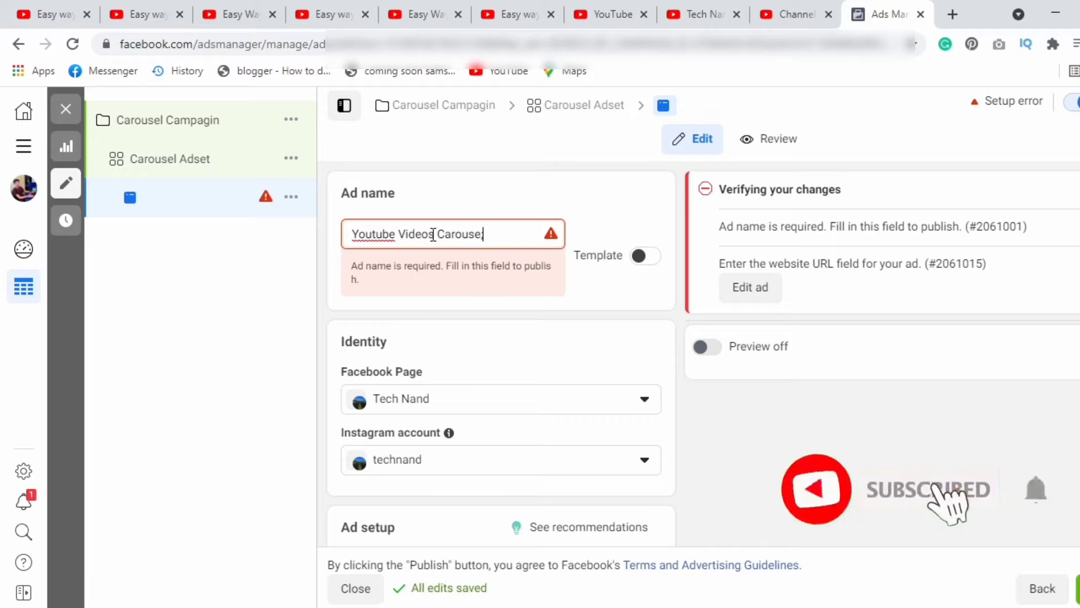
key(BackSpace)
text(l)
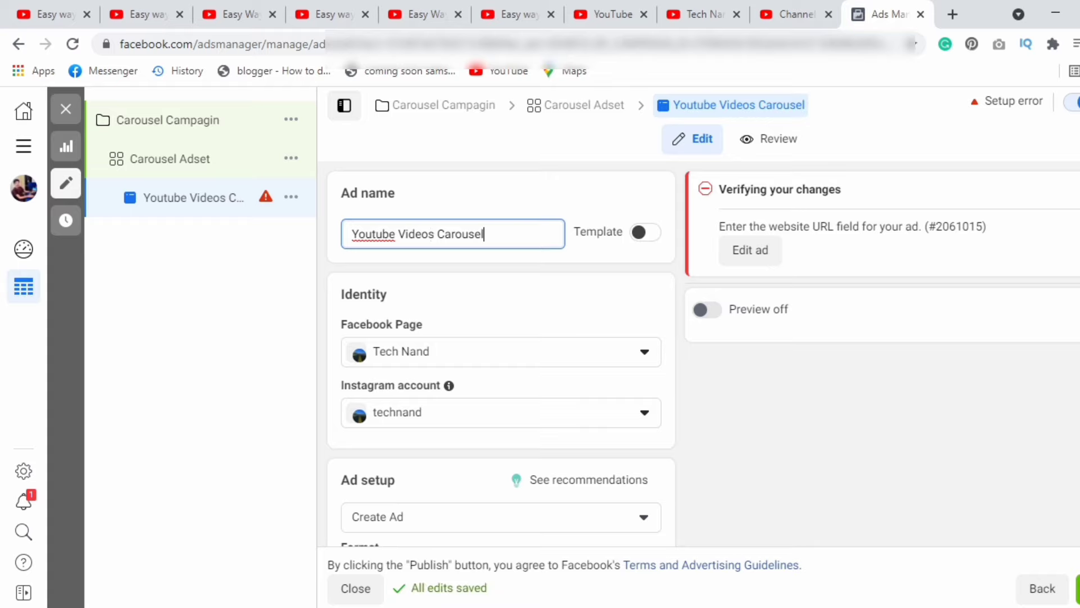
Set the ad format to Carousel in the ad setup
scroll(630, 337, down, 3)
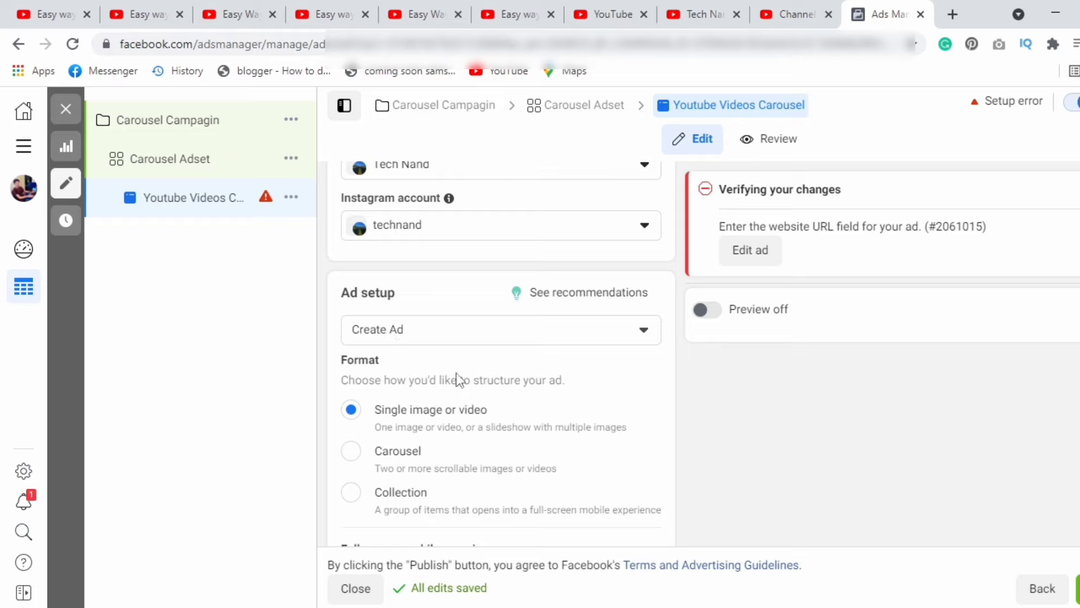
scroll(397, 339, down, 2)
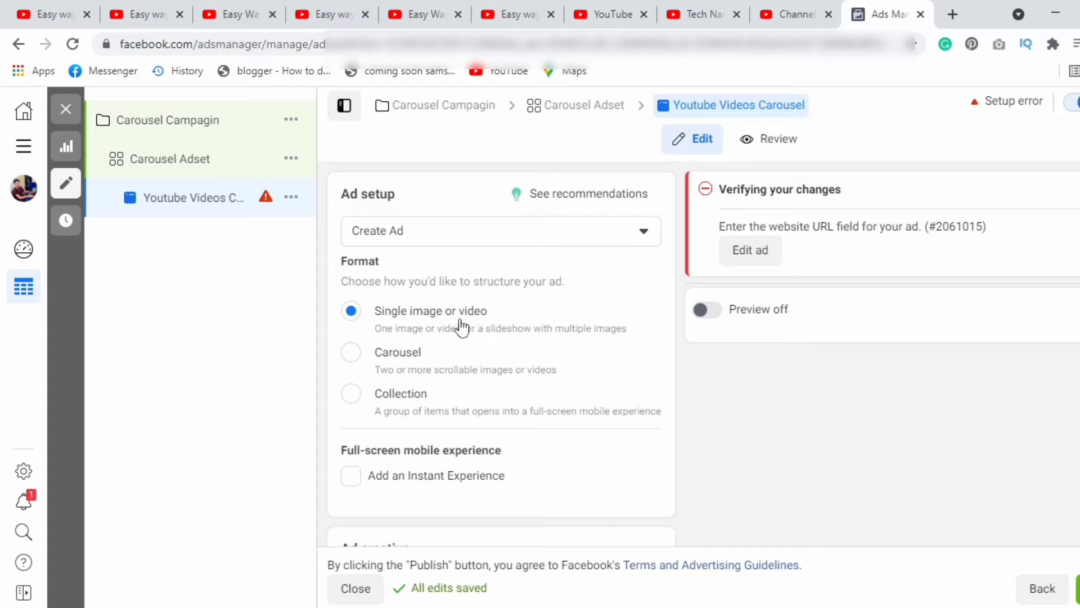
click(353, 355)
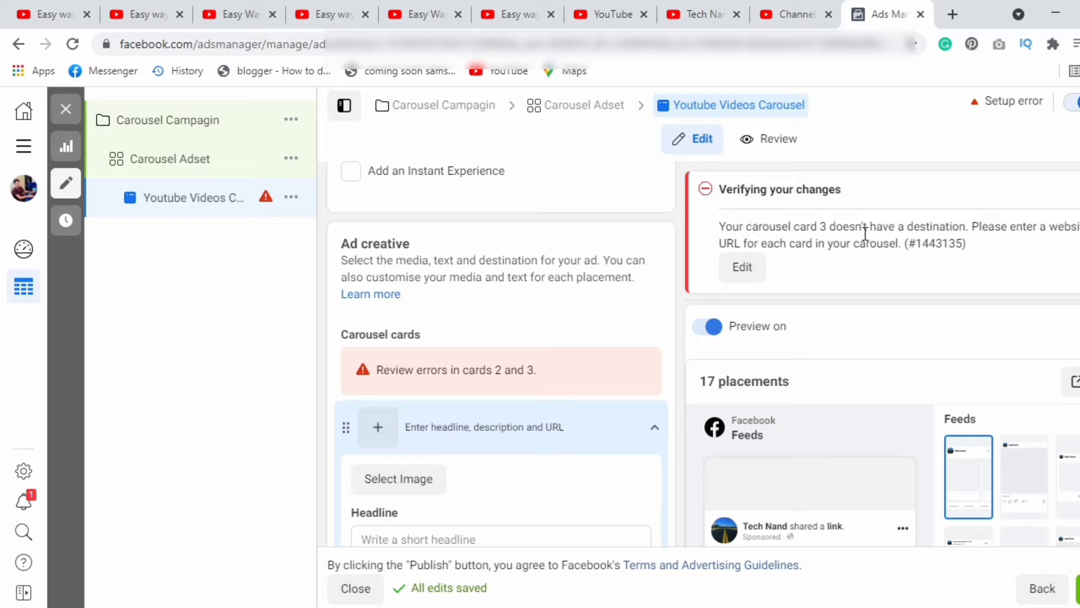
Clear the existing text from the carousel card field in the ad creative section
scroll(500, 354, down, 3)
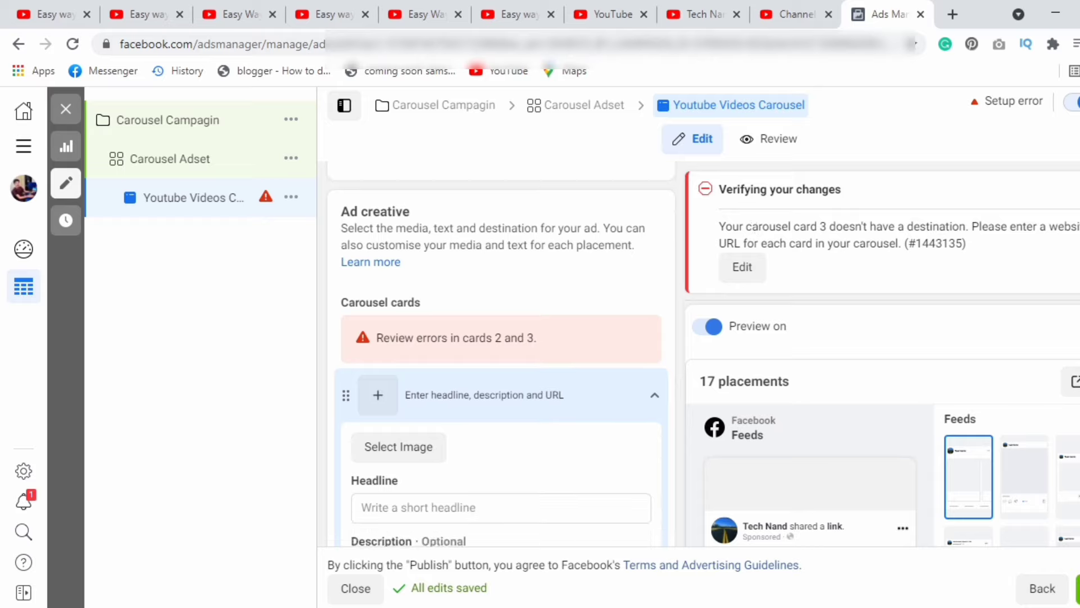
click(471, 427)
key(BackSpace)
key(BackSpace)
key(BackSpace)
key(BackSpace)
key(BackSpace)
key(BackSpace)
key(BackSpace)
key(BackSpace)
key(BackSpace)
key(BackSpace)
key(BackSpace)
key(BackSpace)
key(BackSpace)
key(BackSpace)
key(BackSpace)
key(BackSpace)
key(BackSpace)
key(BackSpace)
key(BackSpace)
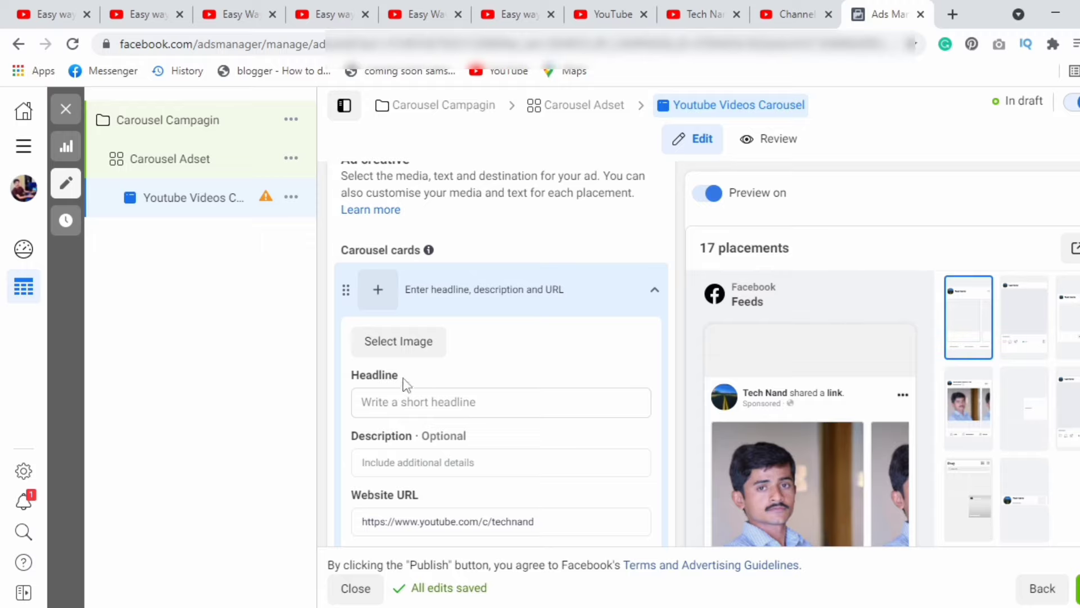
Set the first carousel card's image to the account image "How to Lock facebook Profile in 2021"
click(385, 345)
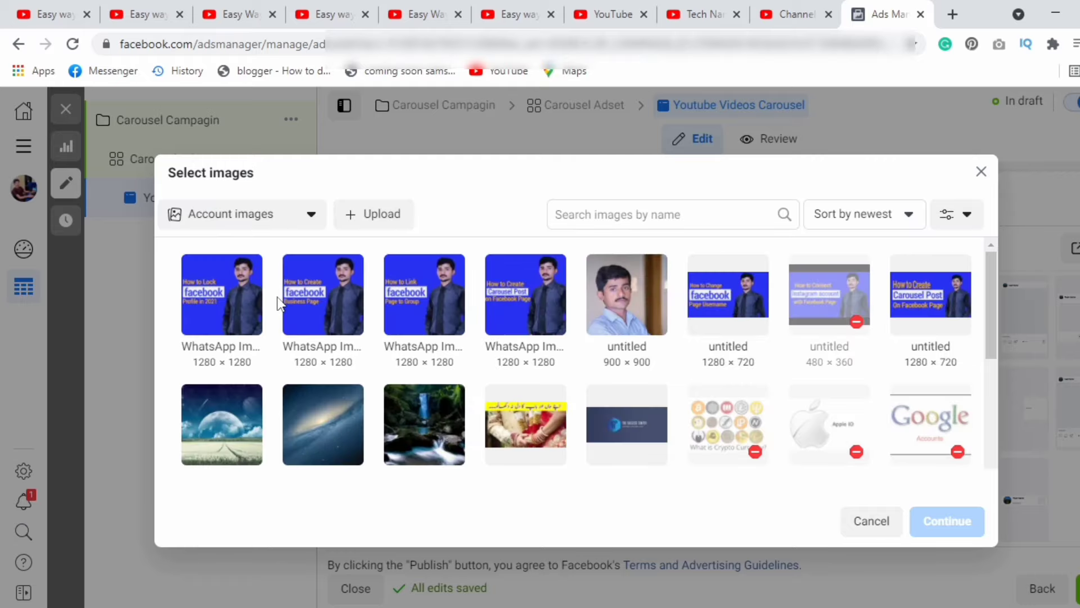
click(245, 302)
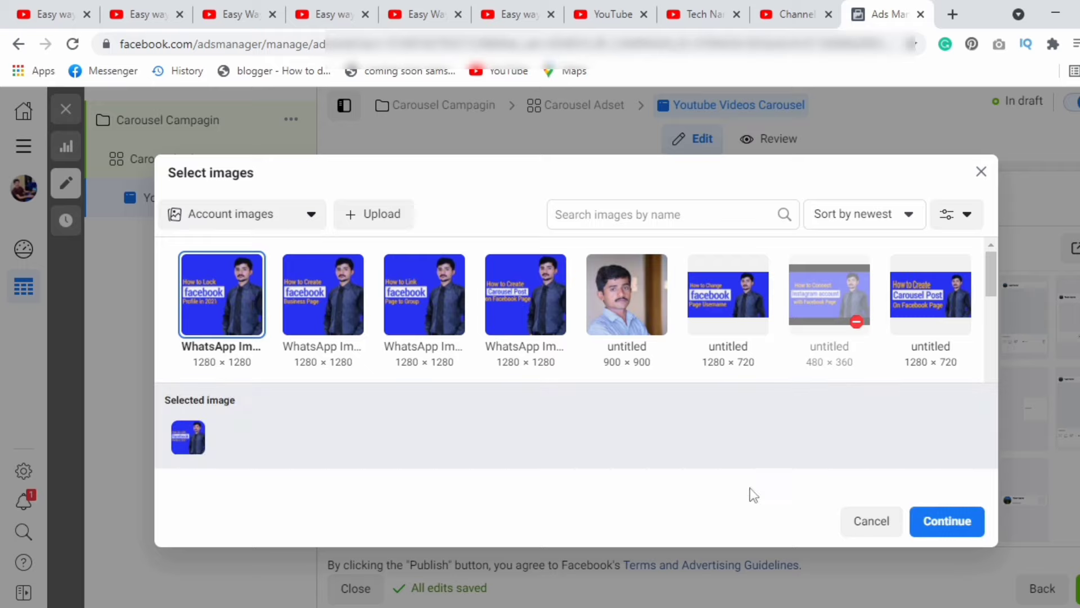
click(962, 526)
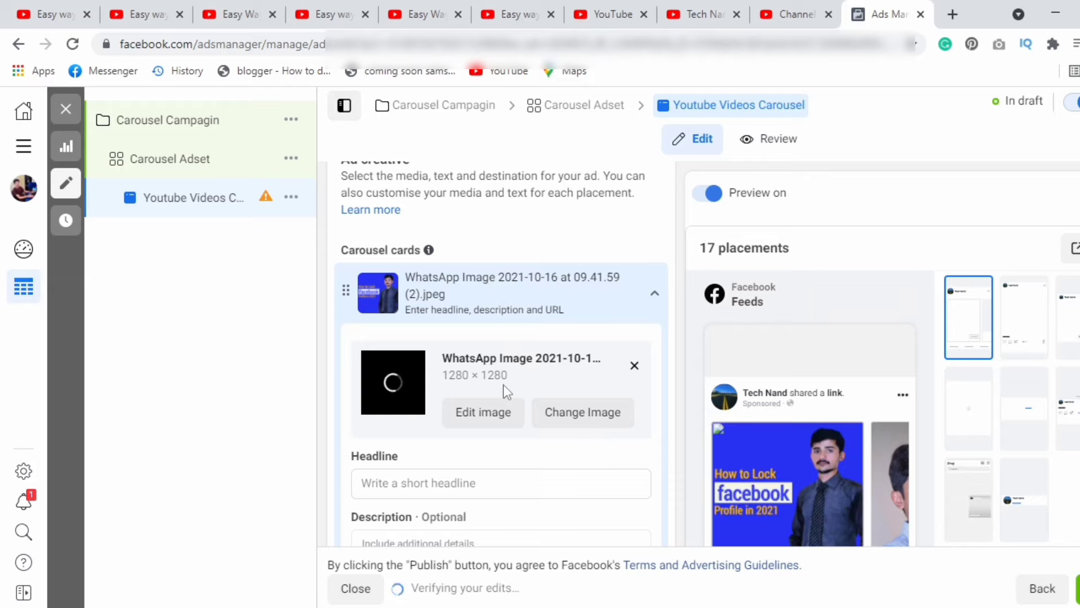
Enter "How to lock facebook profile" as the headline of the first carousel card
scroll(500, 354, down, 3)
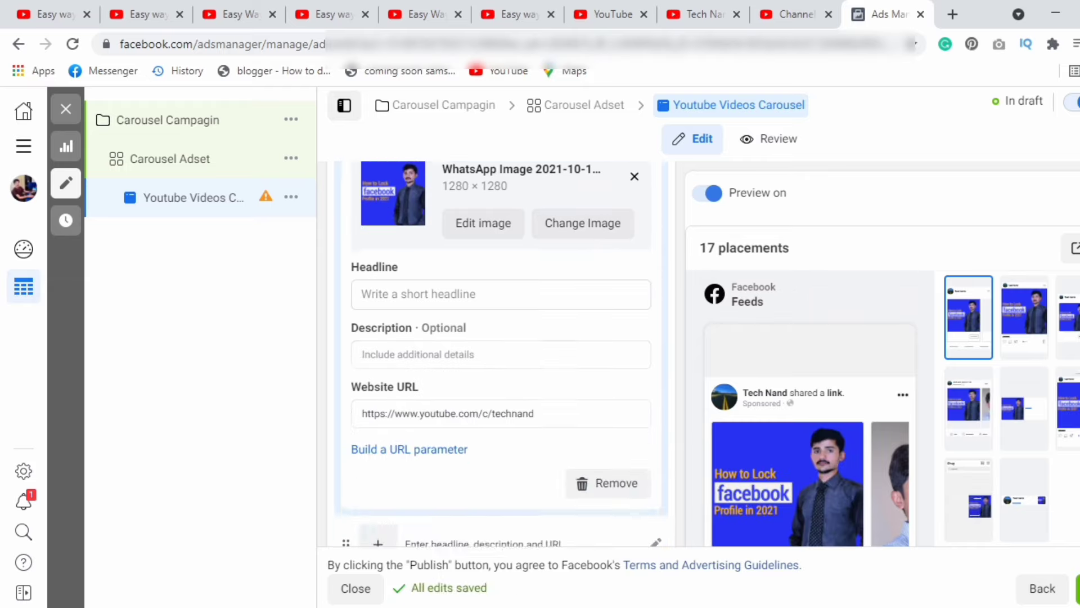
scroll(500, 353, up, 1)
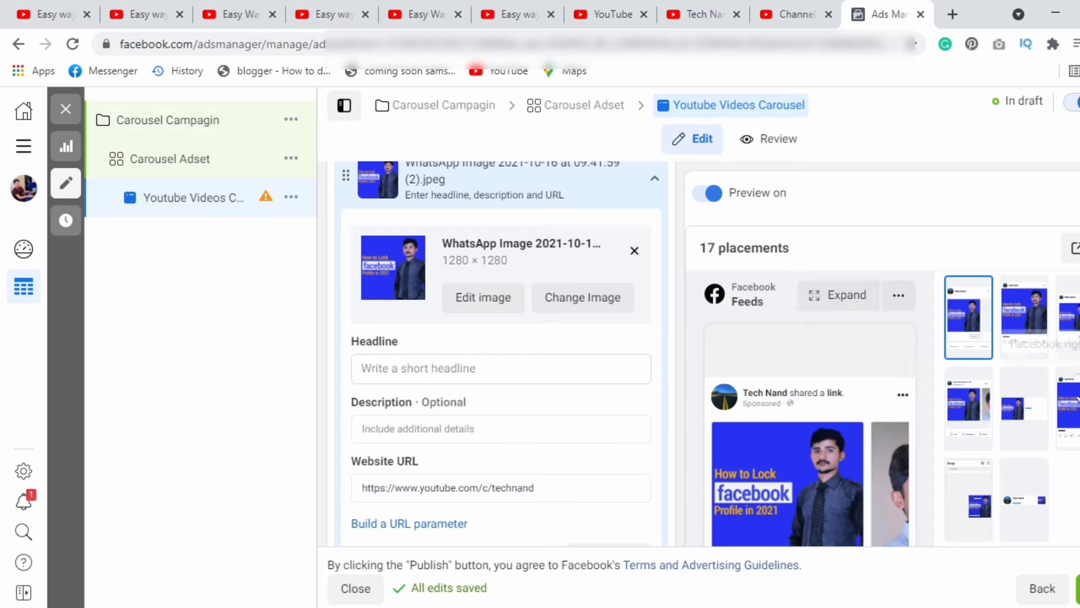
scroll(500, 353, up, 1)
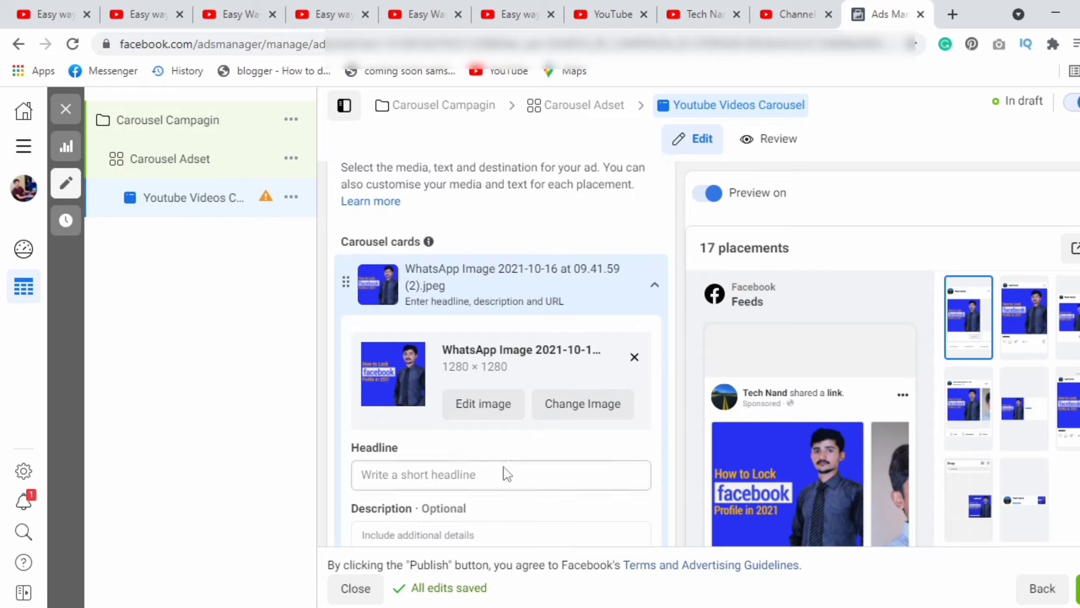
click(498, 475)
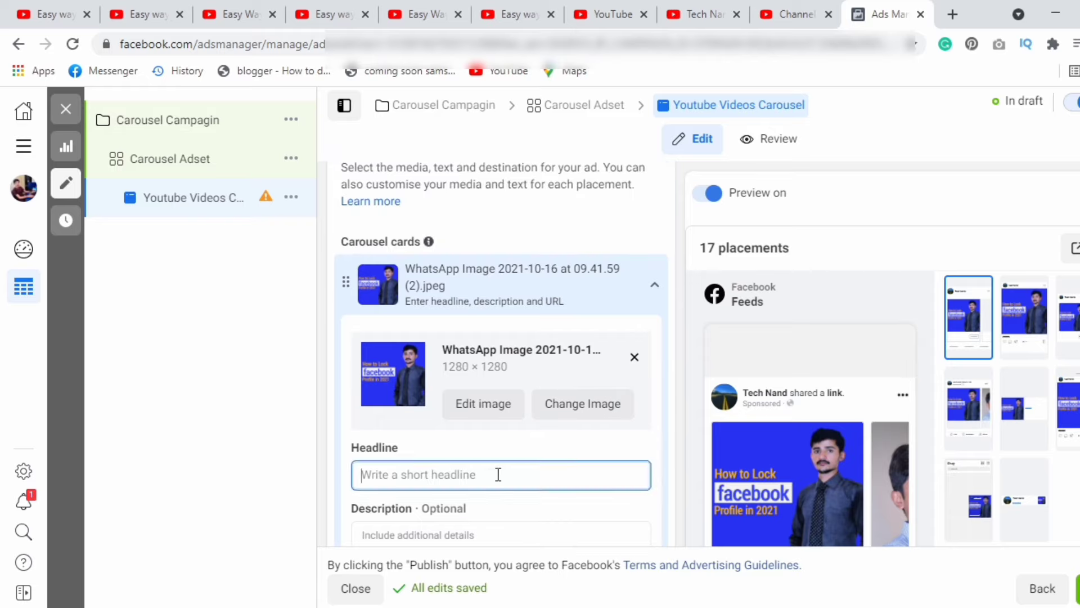
text(H)
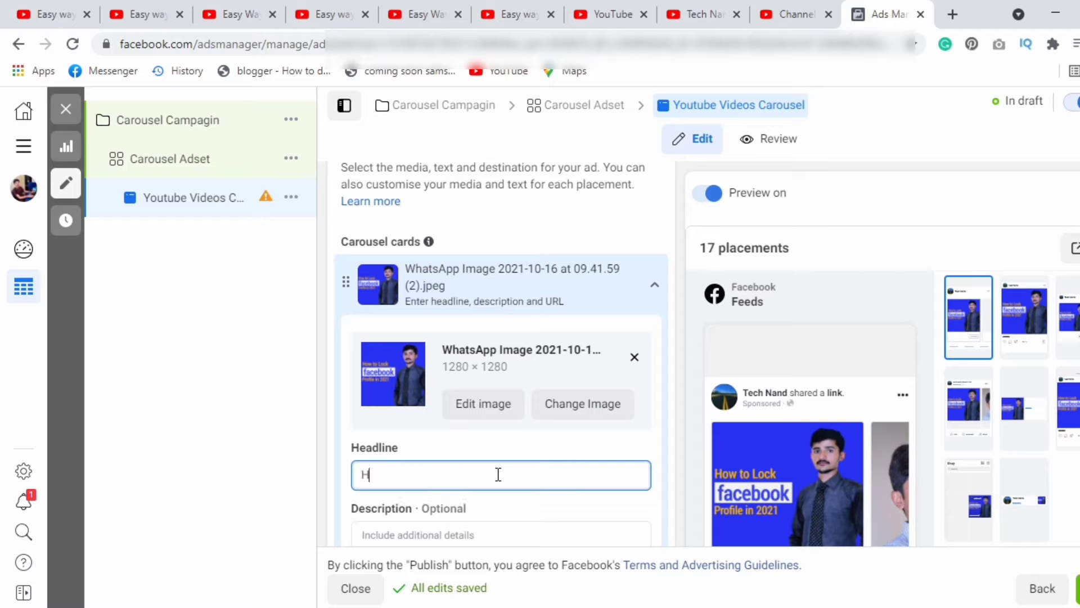
text(ow to lock face)
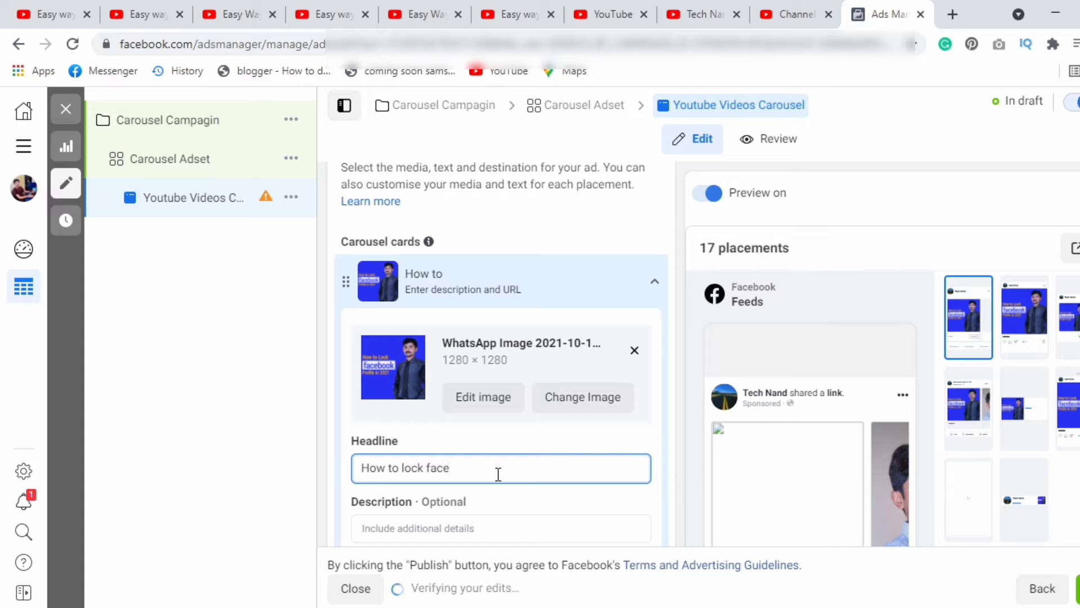
text(book profile)
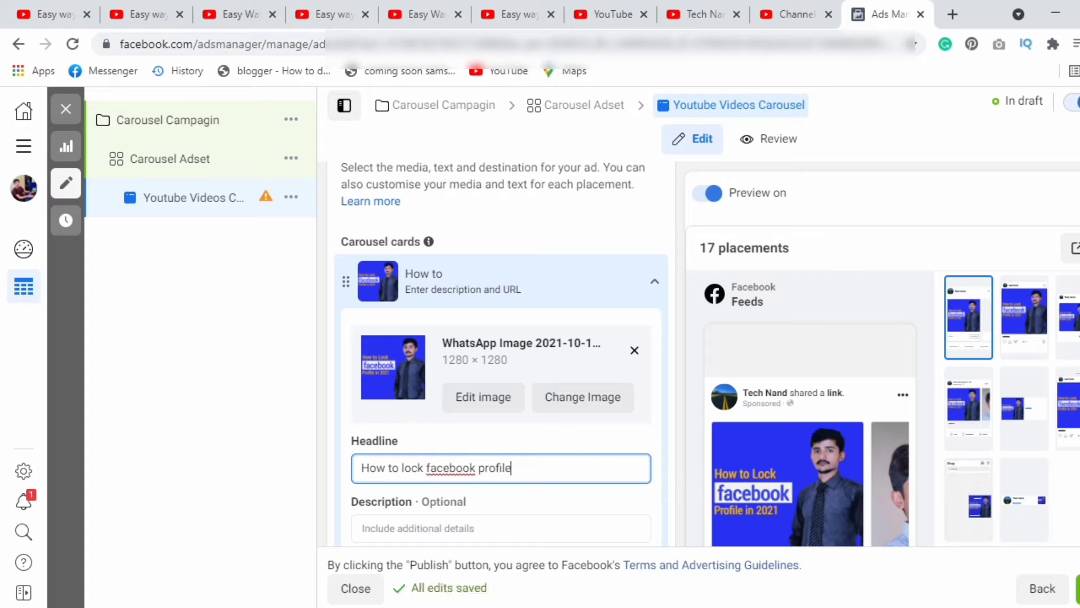
Add another image card after the existing carousel cards
scroll(501, 378, down, 2)
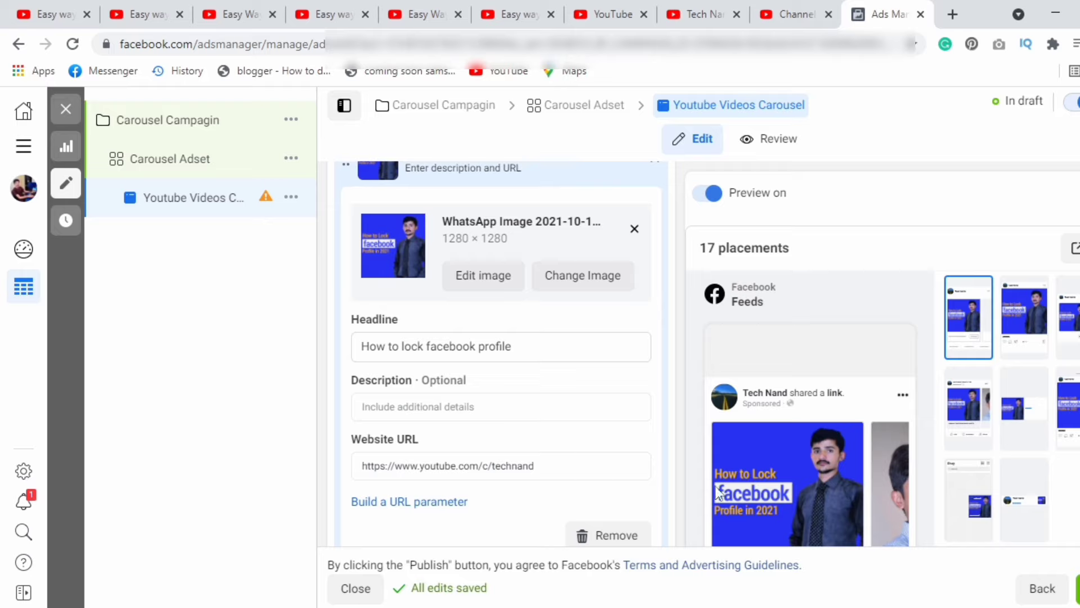
scroll(500, 353, down, 1)
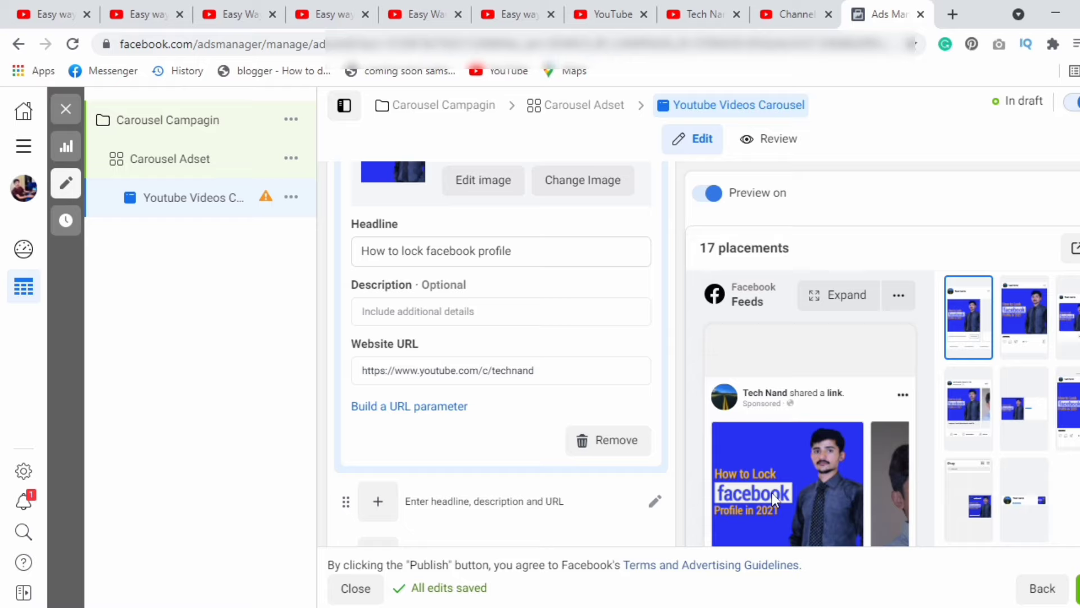
scroll(501, 353, down, 1)
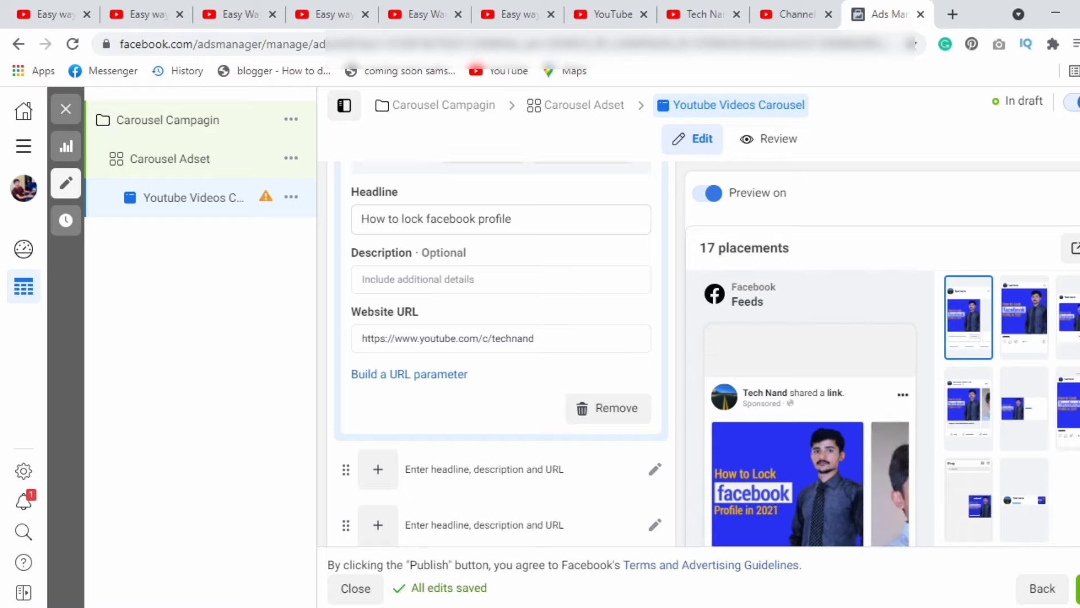
scroll(501, 354, down, 3)
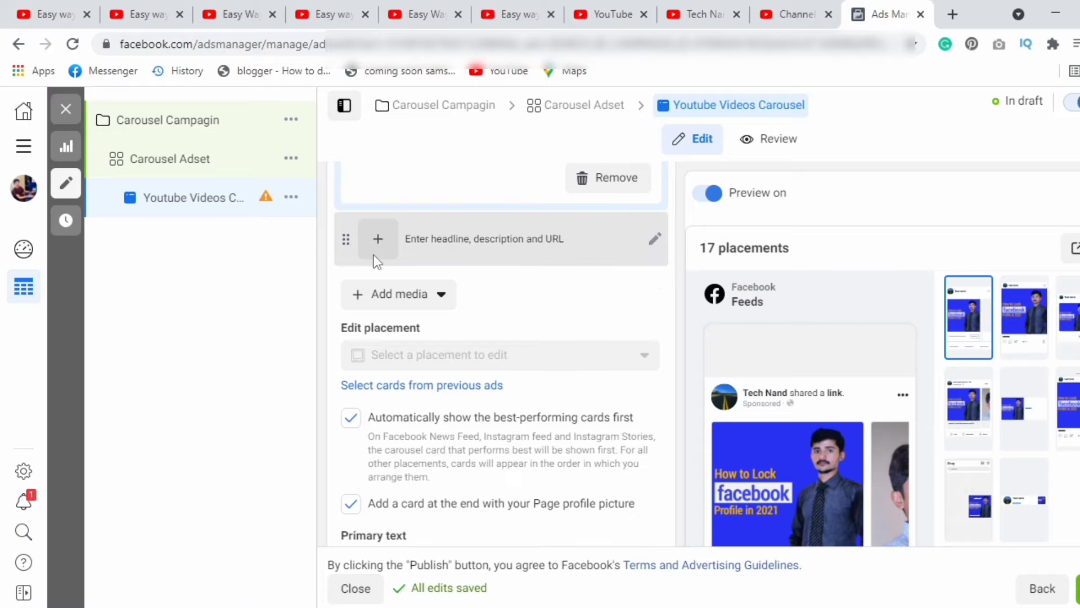
click(385, 296)
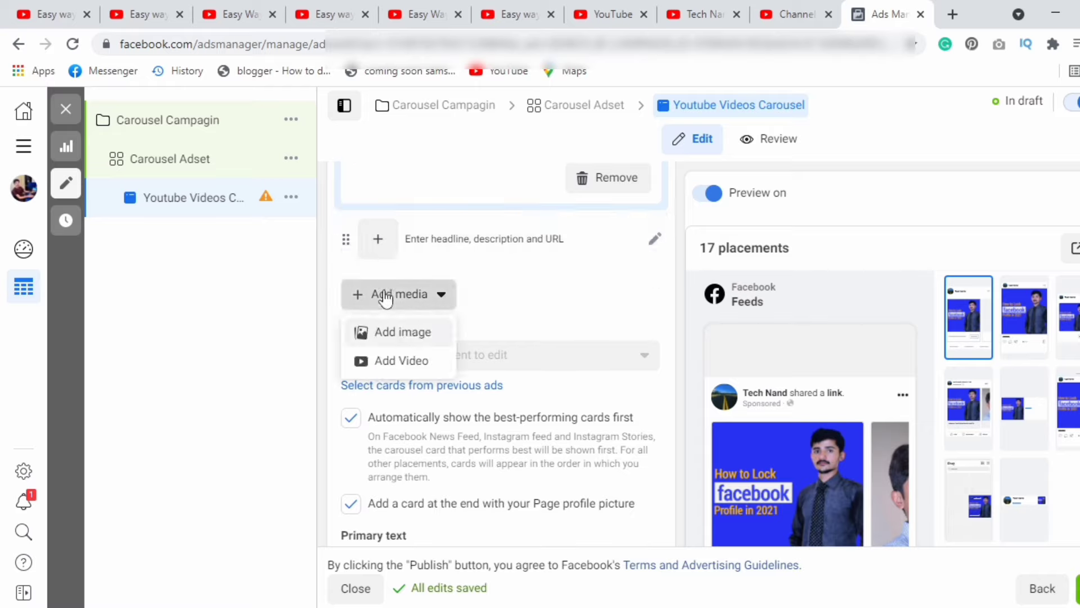
click(388, 333)
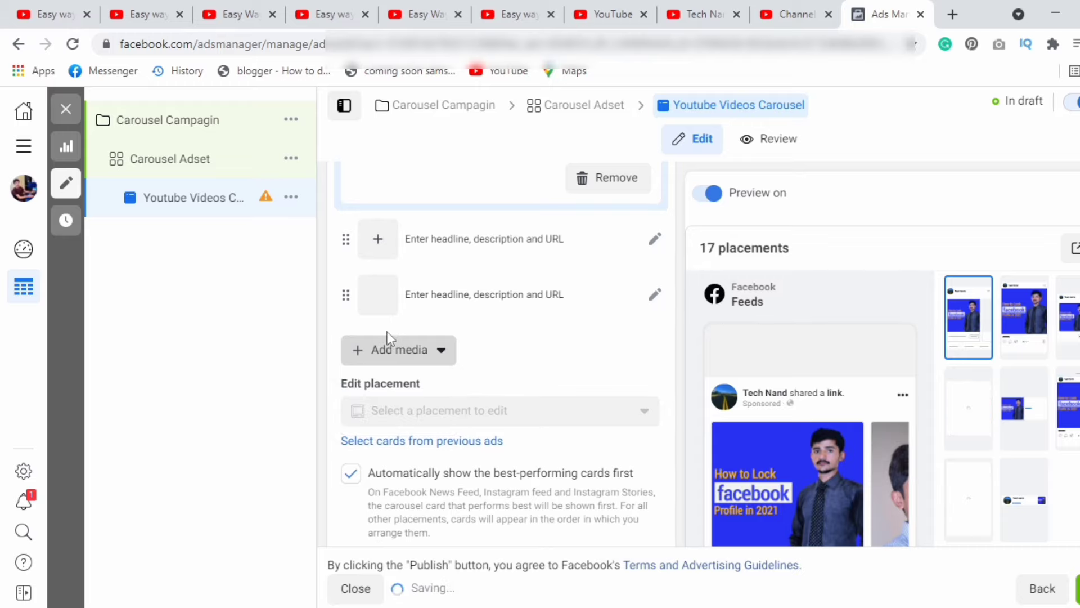
Set the second carousel card's image to the account image "How to Create facebook Business Page"
click(382, 235)
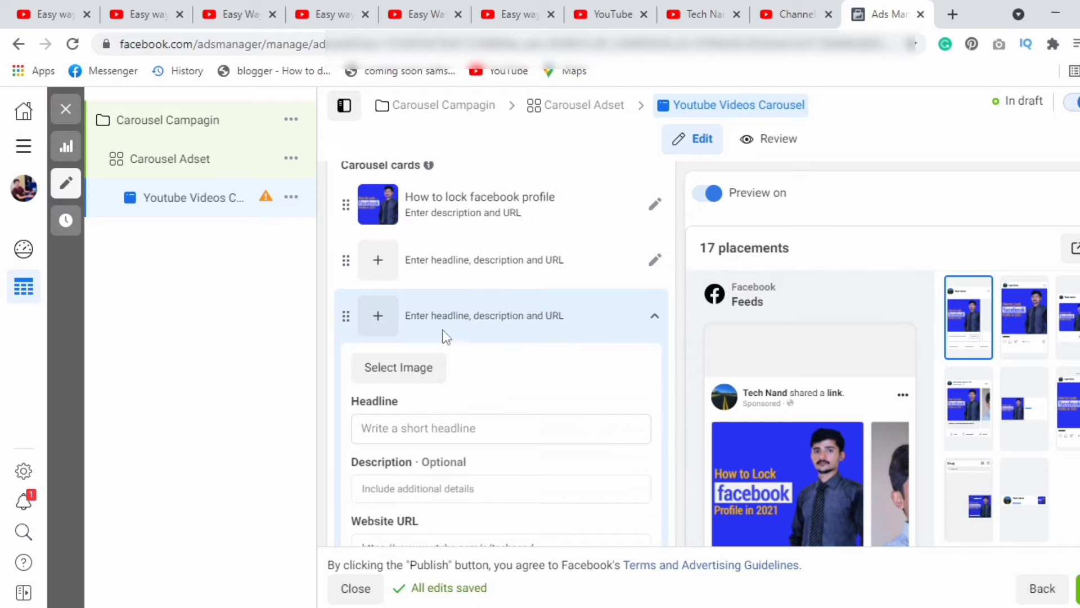
click(422, 311)
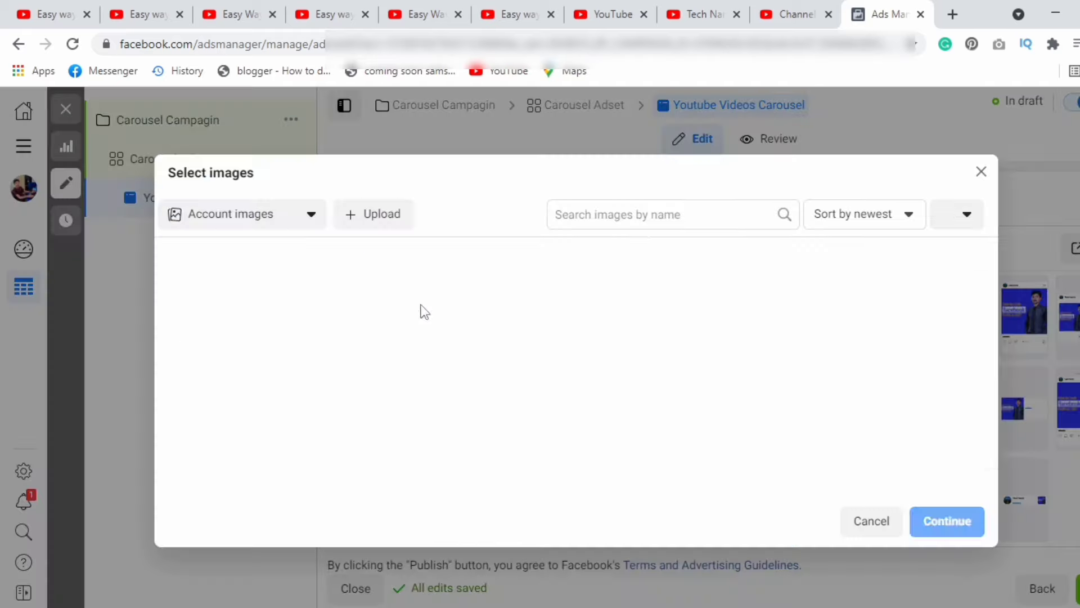
click(354, 301)
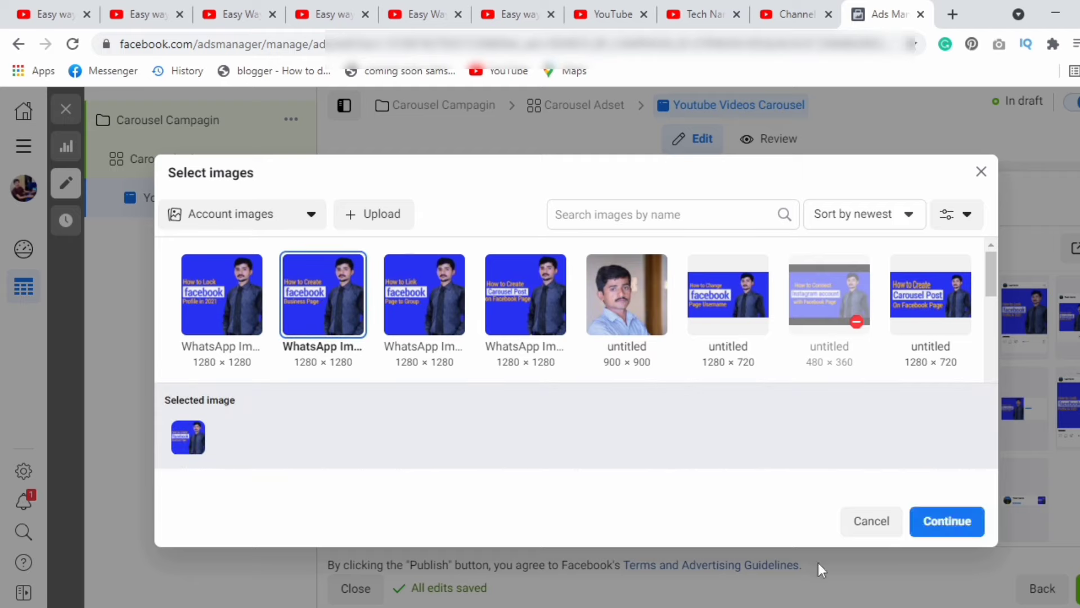
click(945, 521)
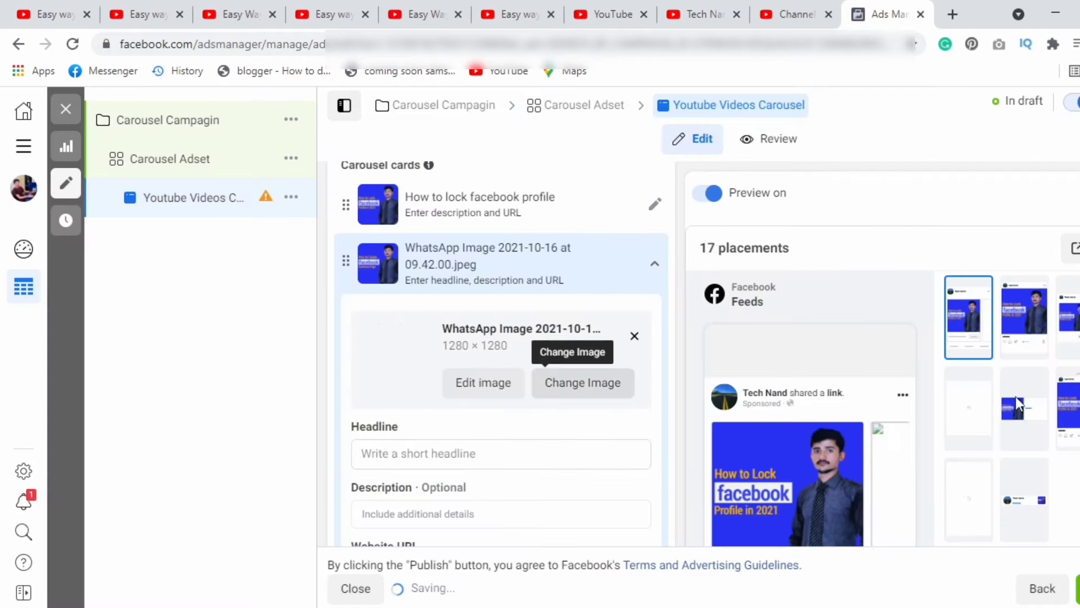
Enter "How to create facebook Business Page" as the headline of the second carousel card
click(443, 454)
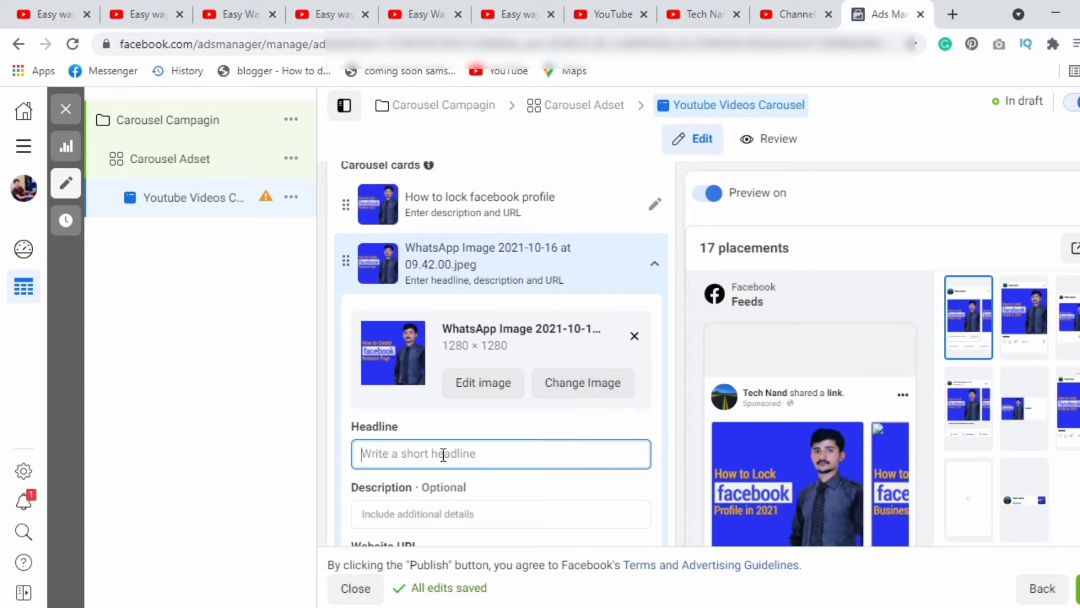
text(How to create facebook Busniess)
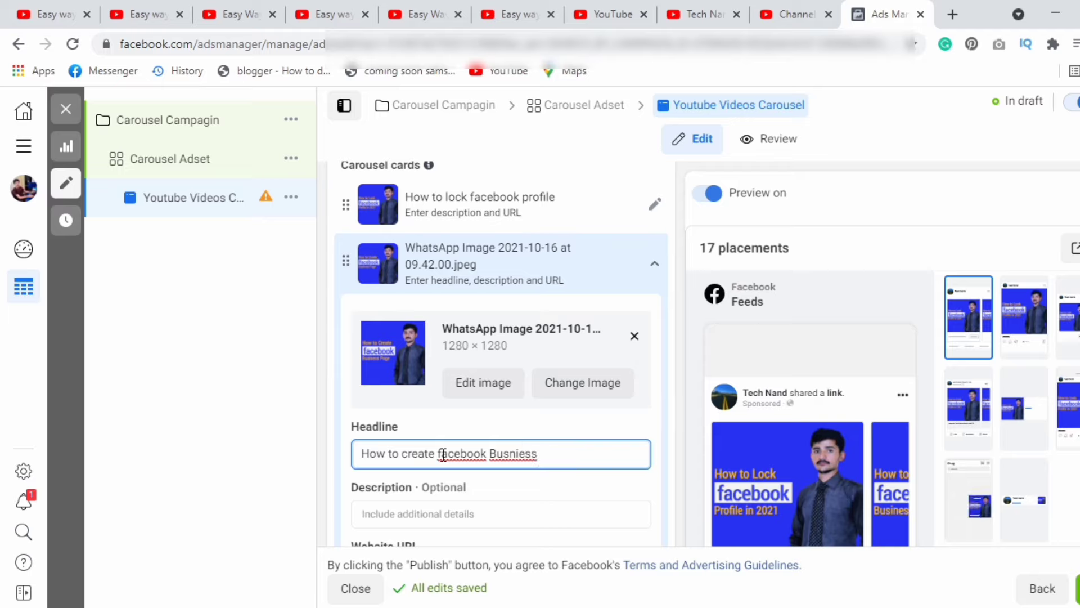
key(BackSpace)
key(BackSpace)
key(BackSpace)
key(BackSpace)
key(BackSpace)
key(BackSpace)
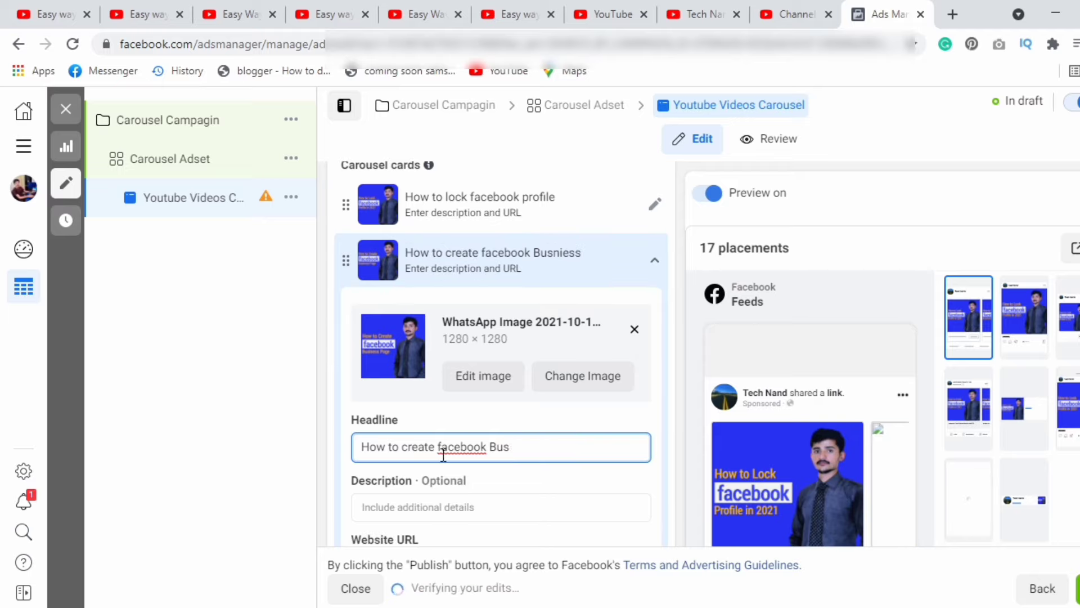
text(iness Page)
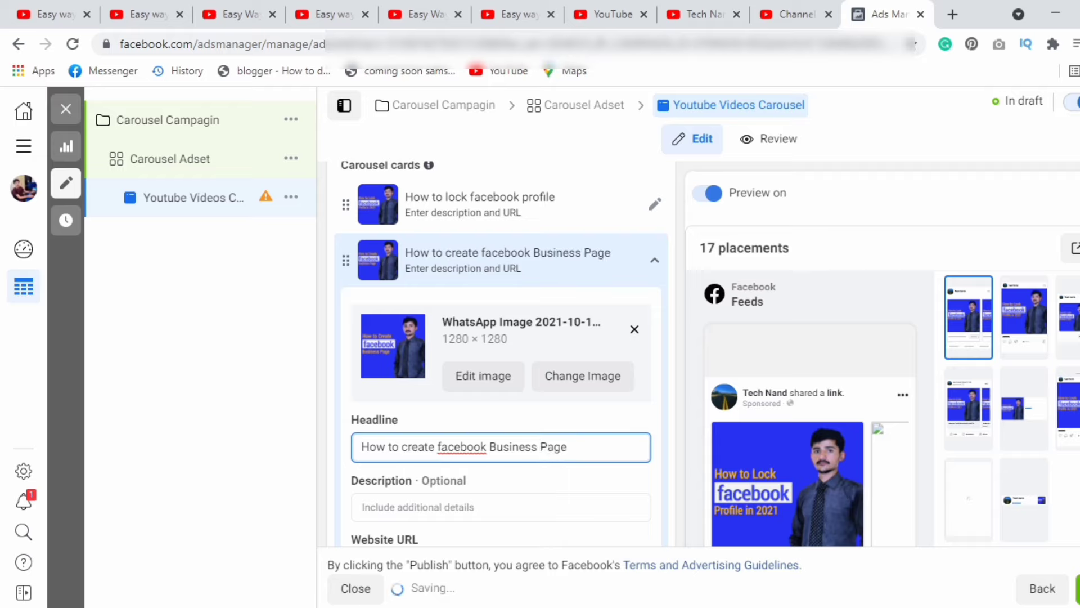
click(585, 482)
Set the third carousel card's image to the account image "How to Link facebook Page to Group"
scroll(586, 482, down, 1)
scroll(623, 427, down, 1)
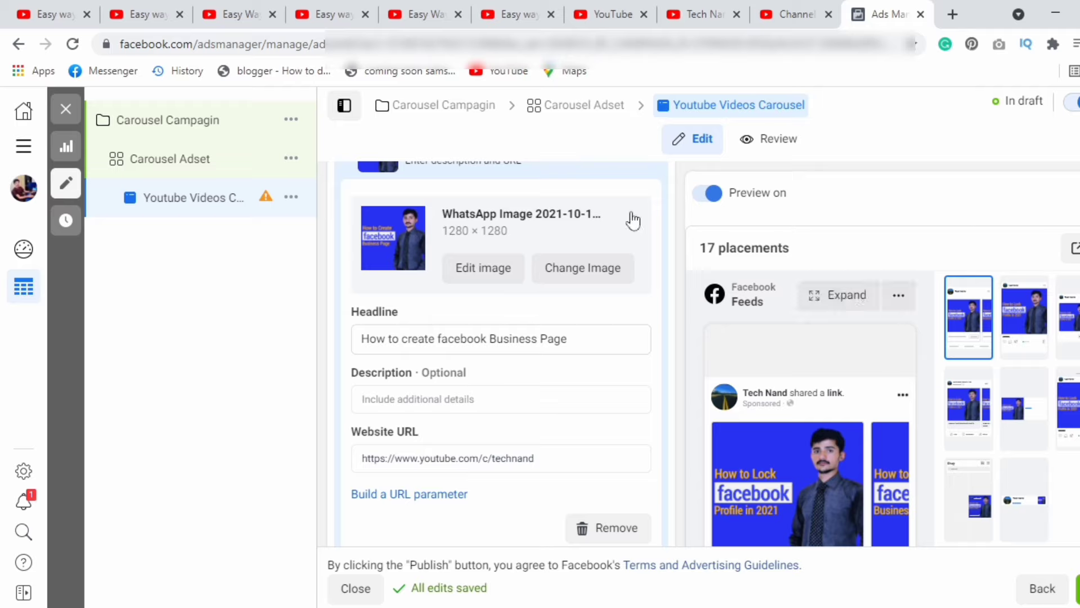
scroll(501, 337, down, 5)
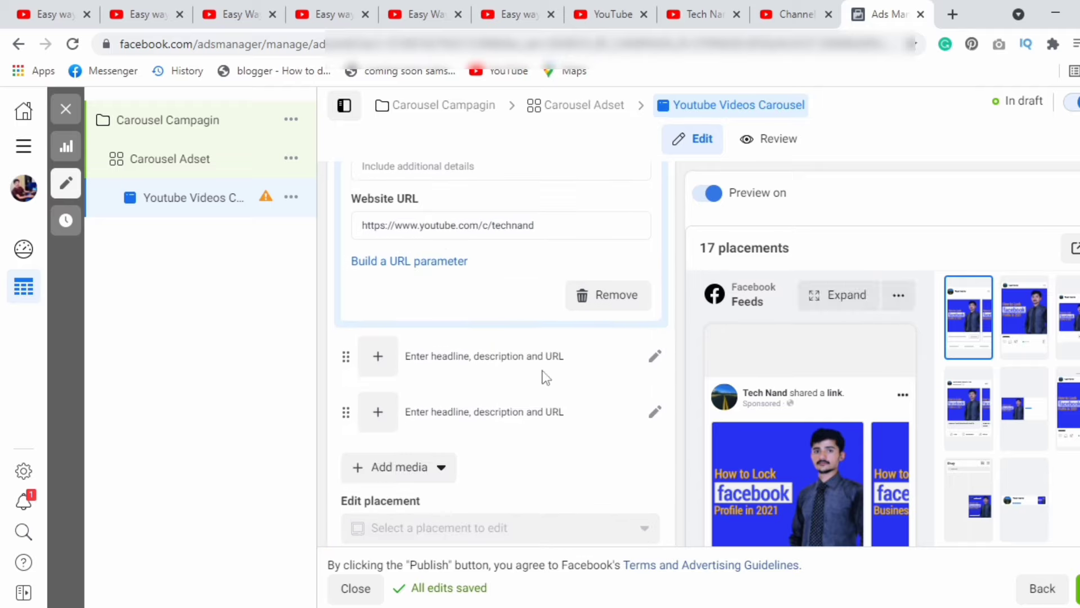
click(376, 360)
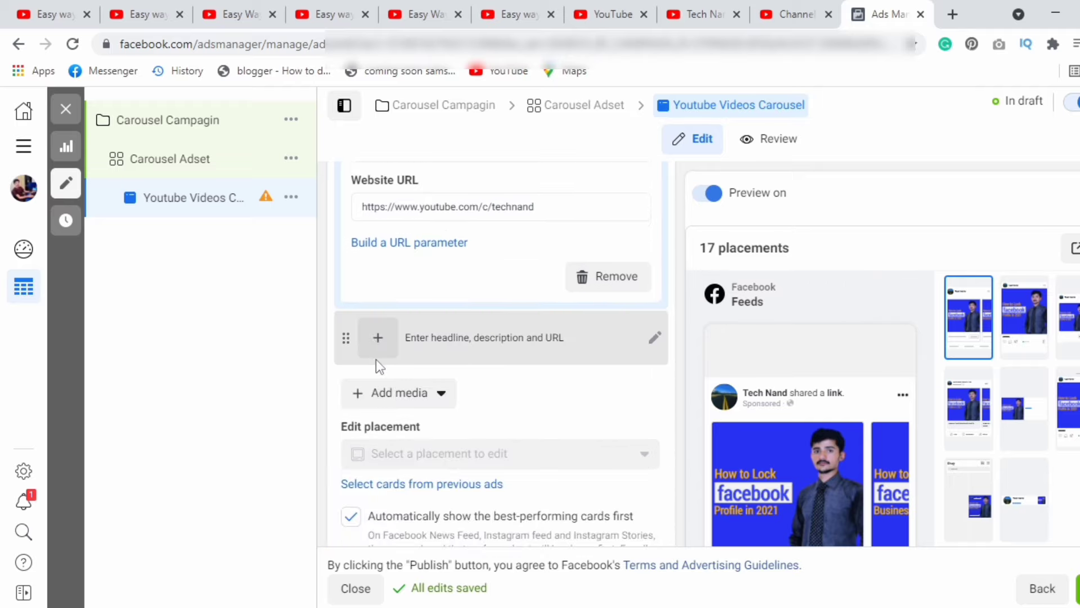
click(376, 343)
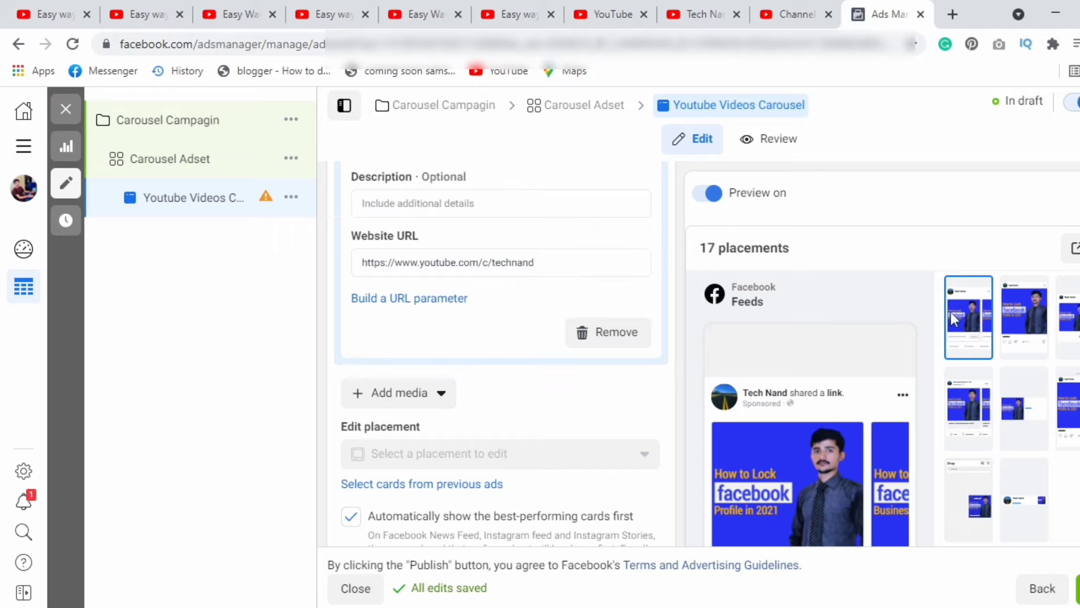
scroll(500, 352, up, 5)
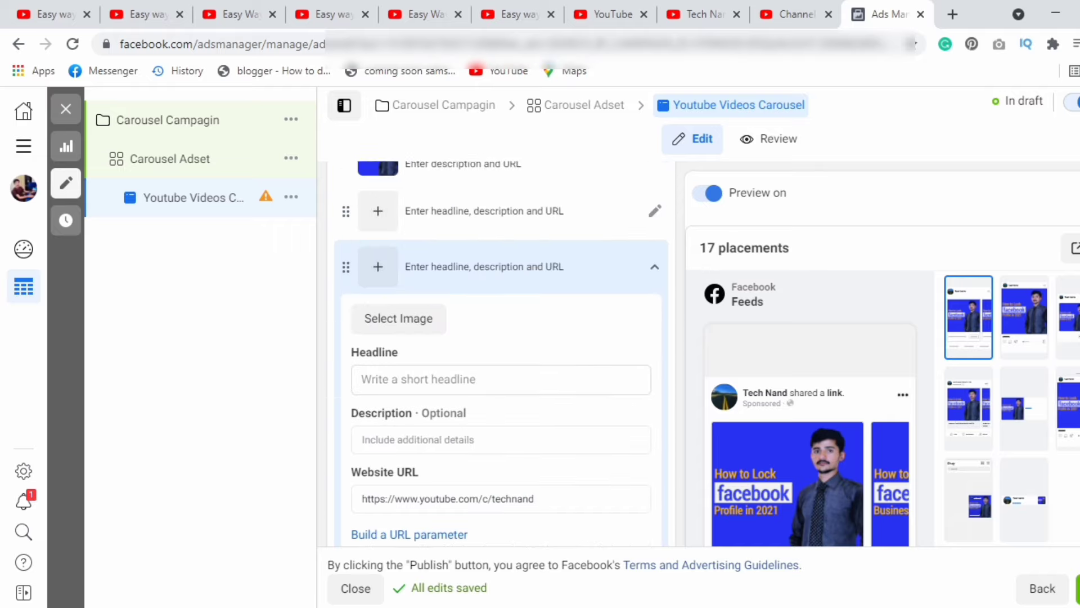
click(401, 221)
click(405, 274)
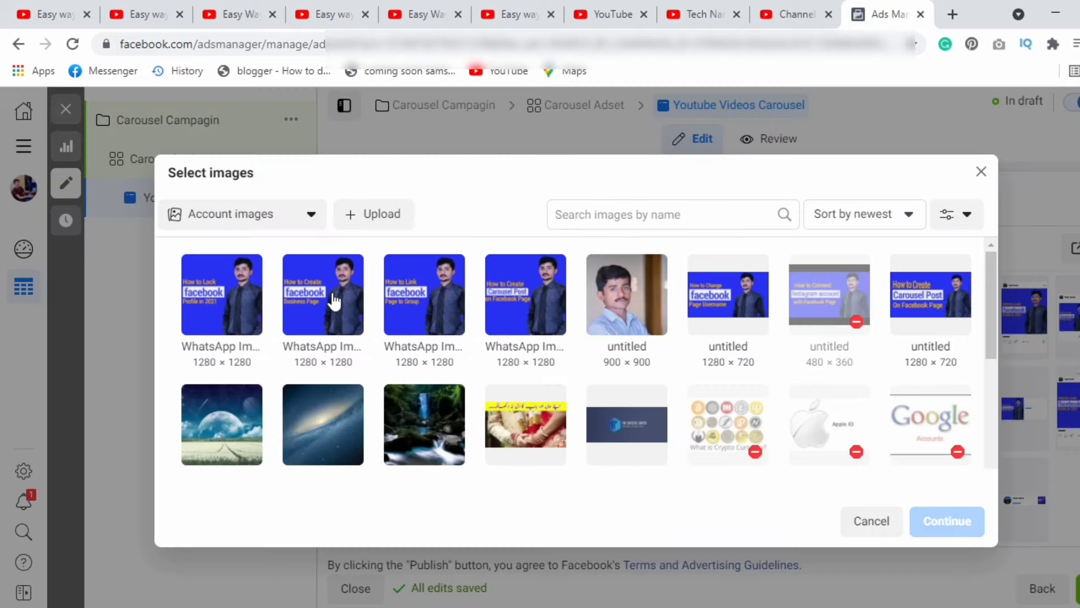
click(409, 303)
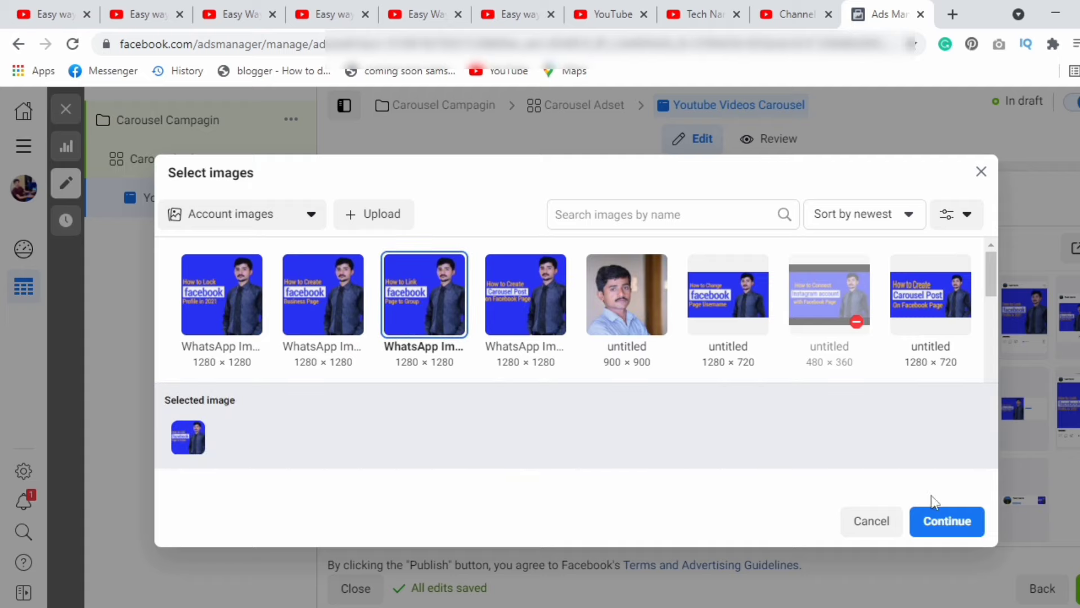
click(963, 521)
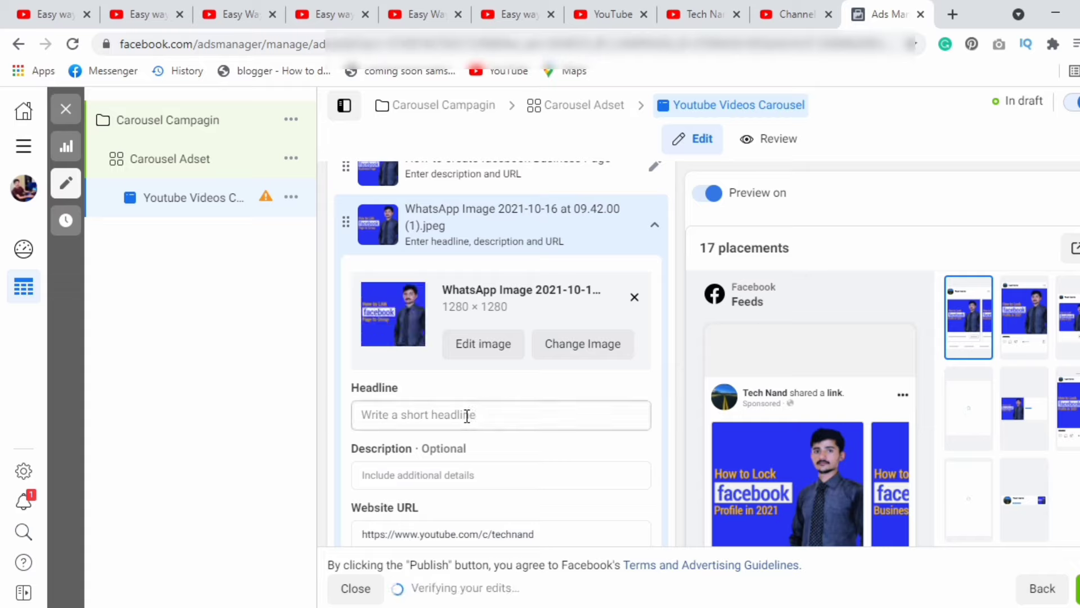
Enter "How to link facebook page to group." as the headline of the third carousel card
click(466, 415)
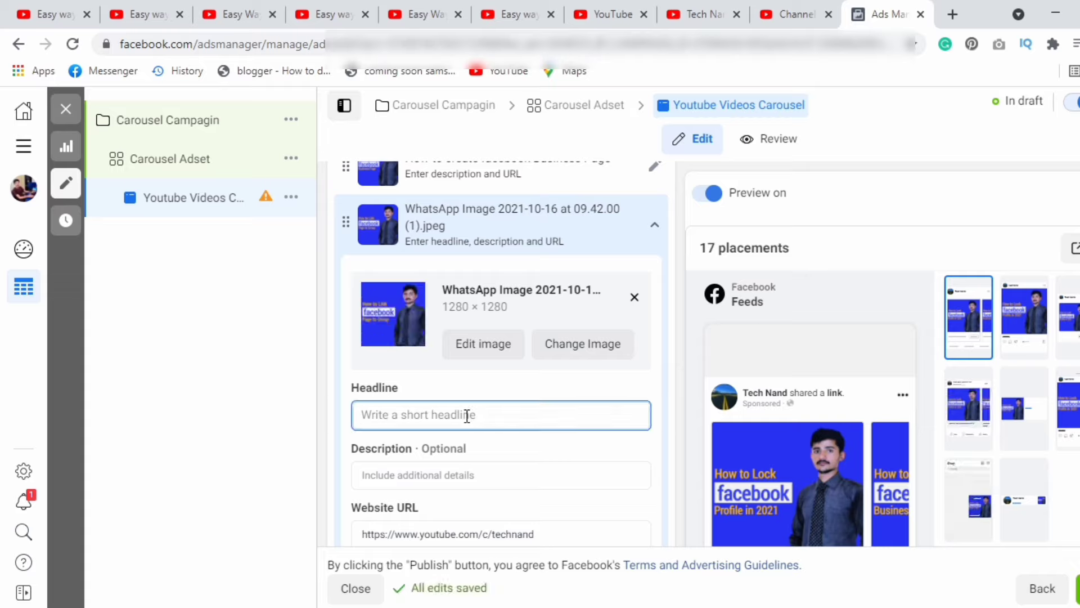
text(4)
key(BackSpace)
text(How to link )
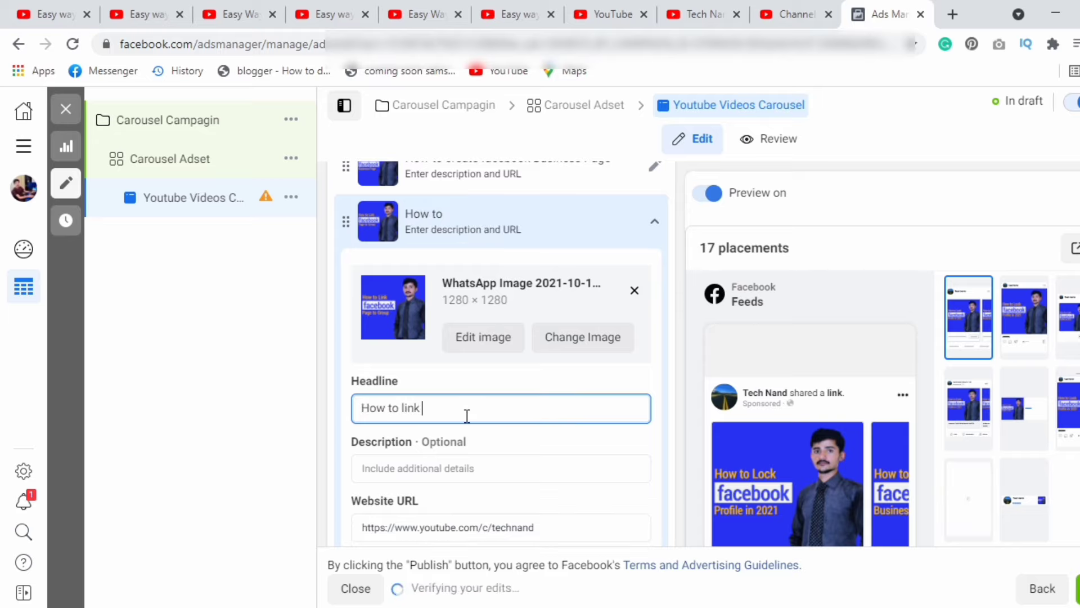
text(facebook )
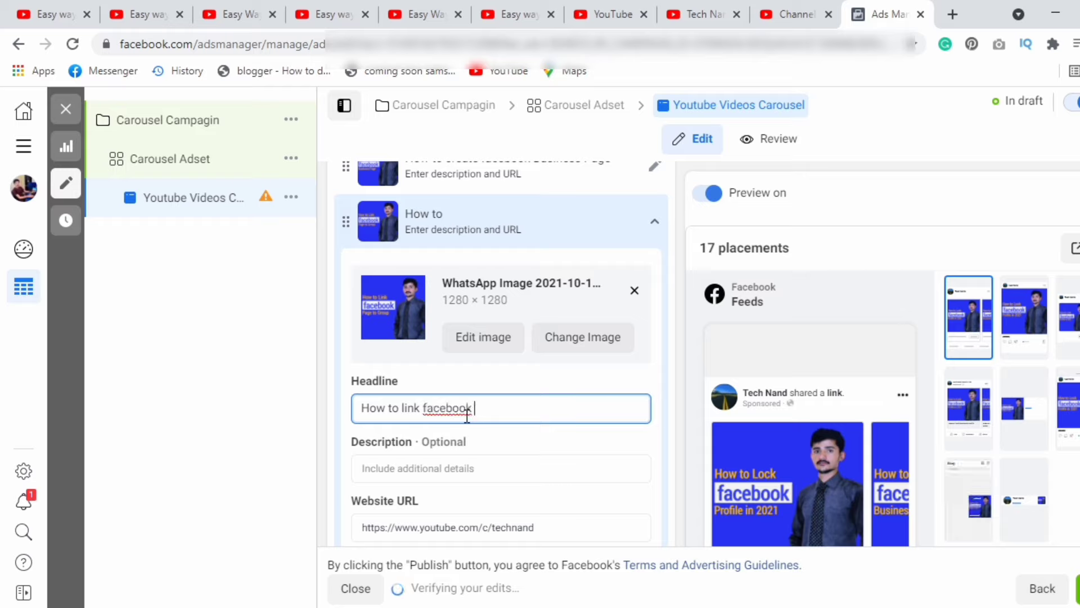
text(page to group.)
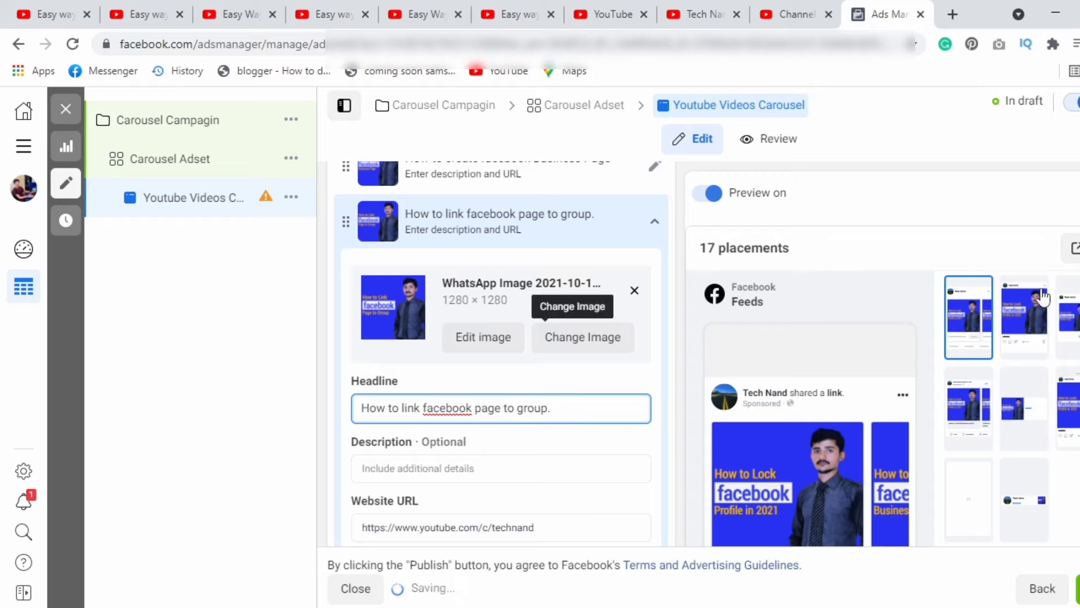
Open the empty fourth carousel card for editing and add another image card after it
scroll(501, 354, down, 1)
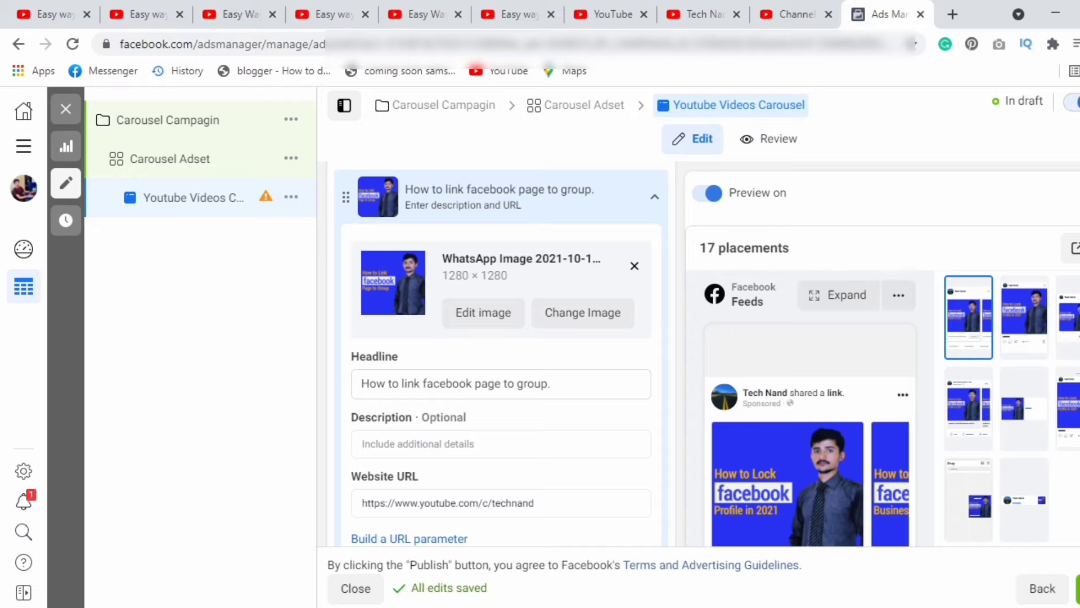
scroll(553, 417, down, 2)
scroll(553, 417, up, 3)
scroll(553, 416, down, 3)
scroll(502, 353, down, 1)
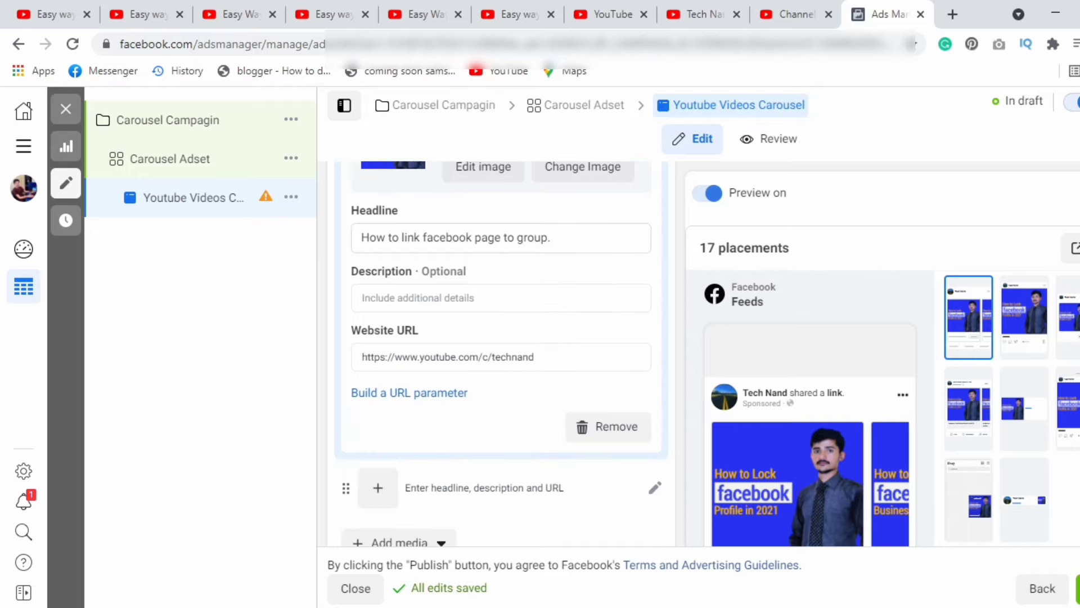
click(372, 488)
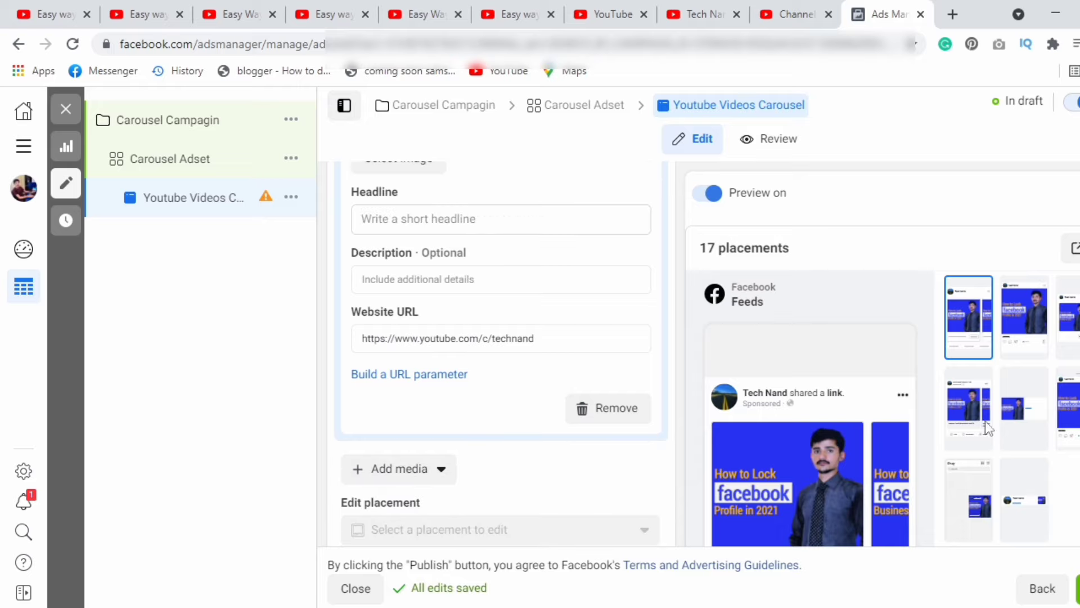
click(404, 470)
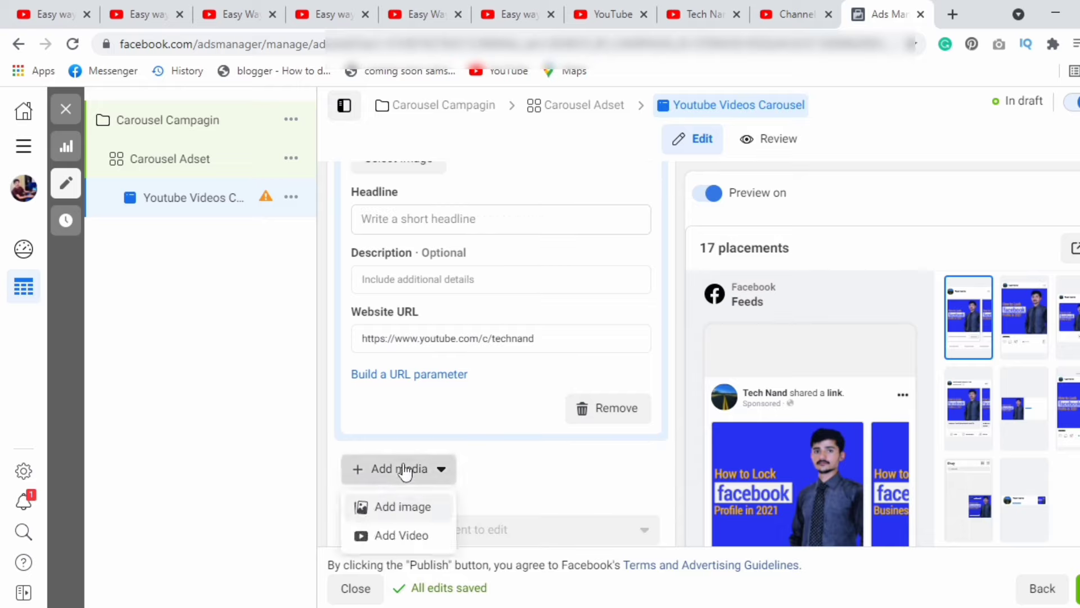
click(398, 509)
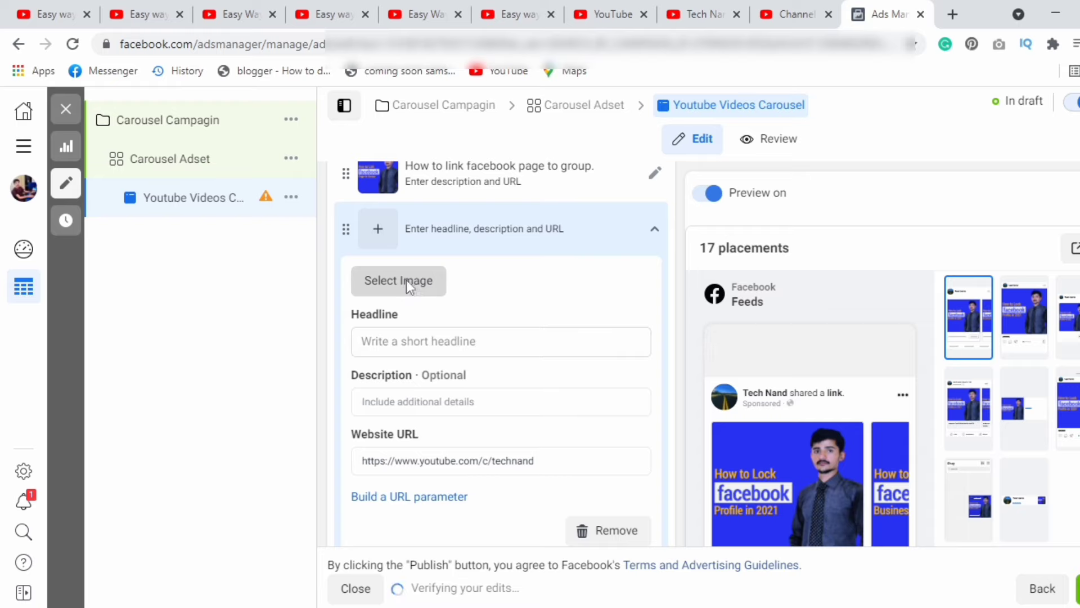
Set the fourth carousel card's image to the account image "How to Create Carousel Post on Facebook Page"
click(406, 279)
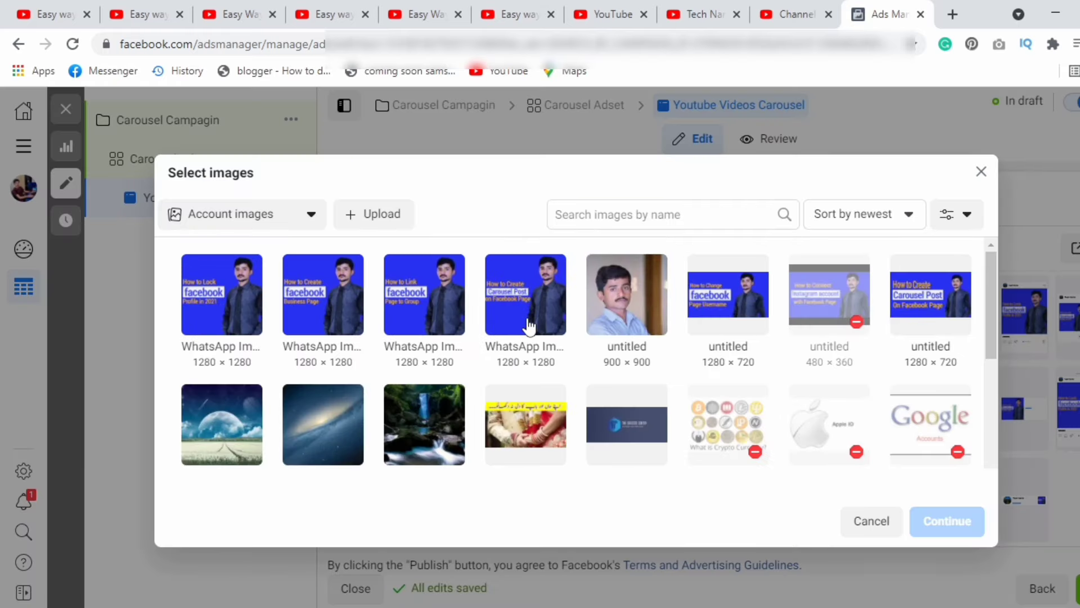
click(529, 326)
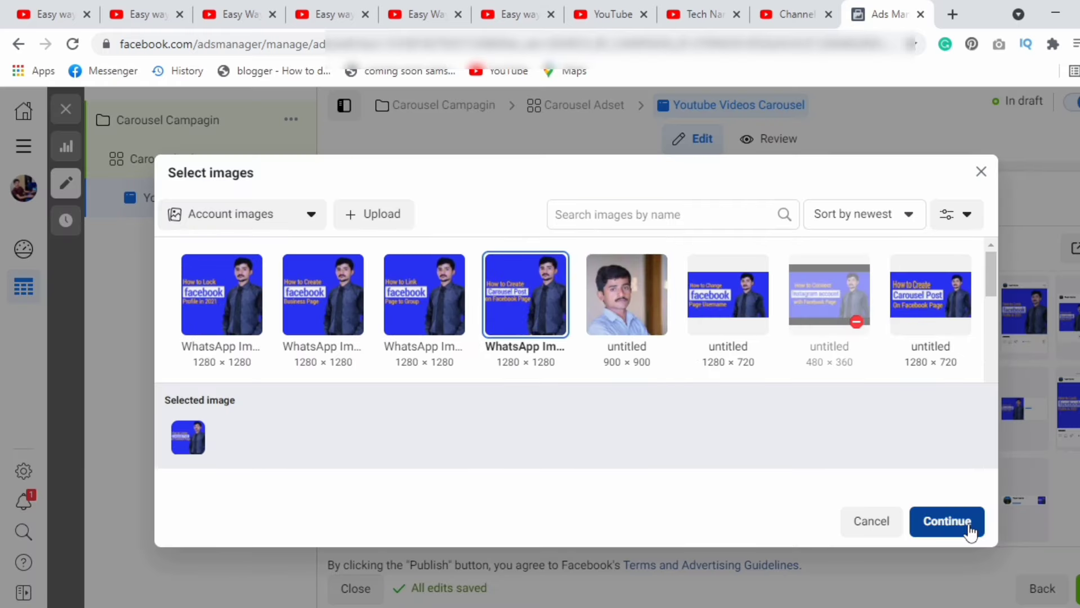
click(947, 521)
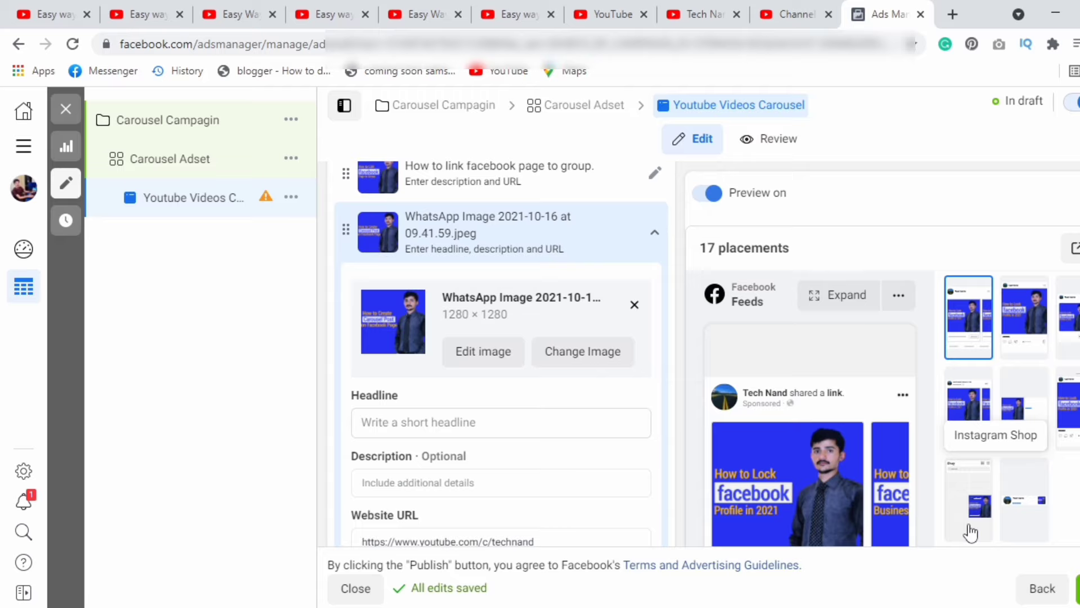
Enter "How to create craousel post on facebook." as the headline of the fourth carousel card
click(515, 426)
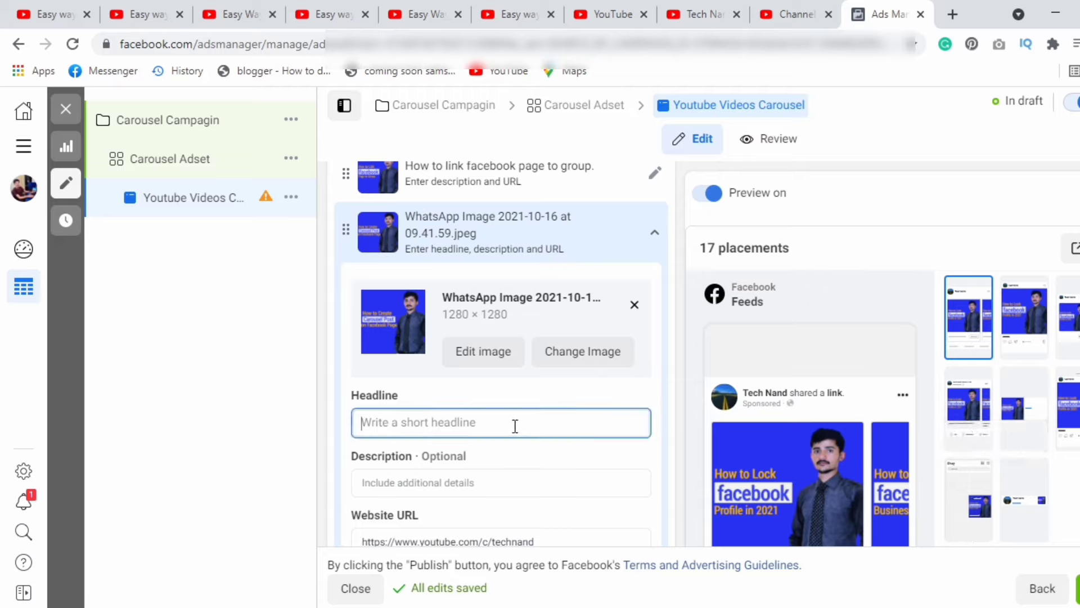
text(How to create craousel post on)
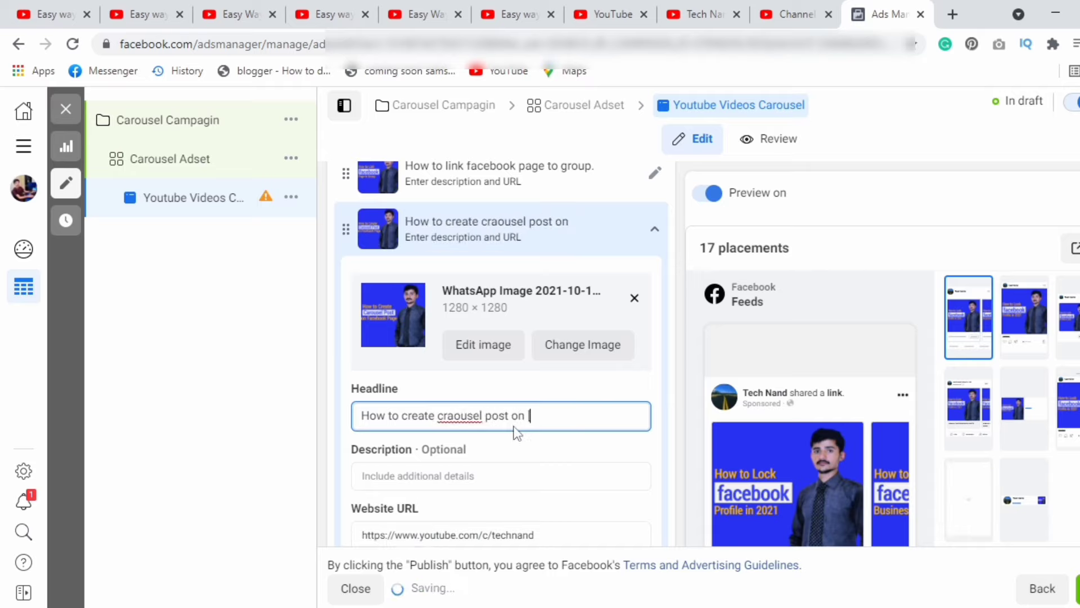
text( [)
key(BackSpace)
text(facebook.)
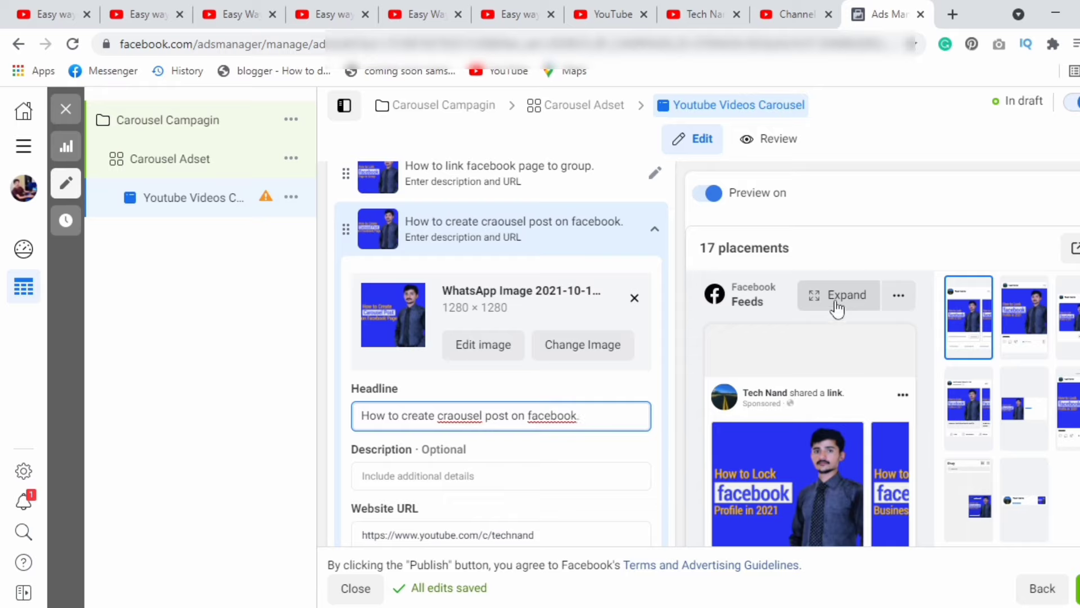
View the expanded Facebook Feeds preview of the ad and close it again
click(836, 304)
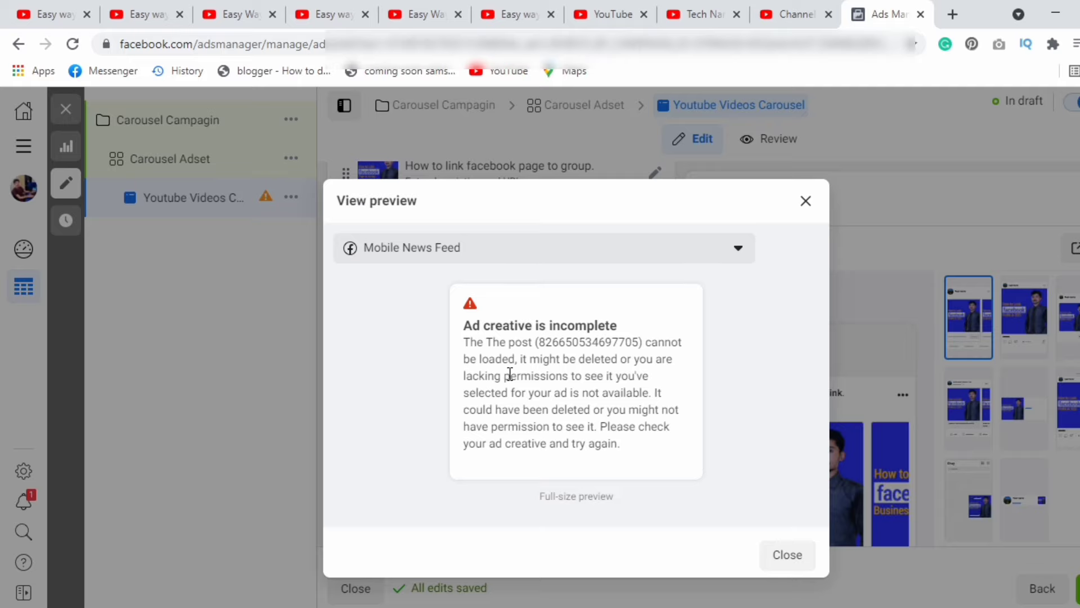
click(806, 201)
scroll(501, 354, down, 5)
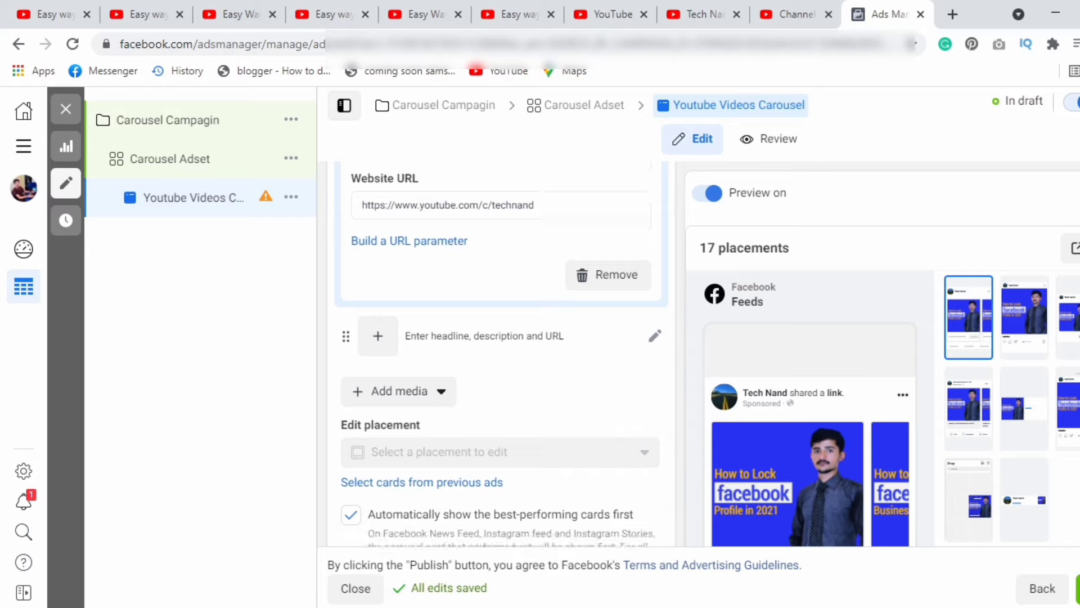
Expand the empty fifth card and enter "All videos are aavailble on the youtbe channel" as the ad's primary text
scroll(501, 354, up, 2)
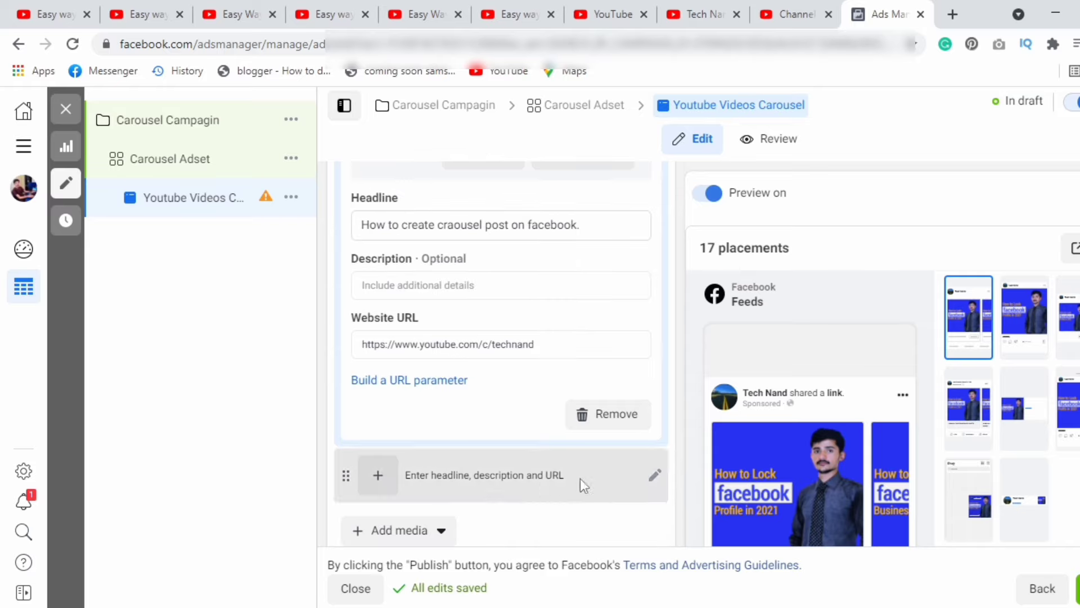
click(521, 477)
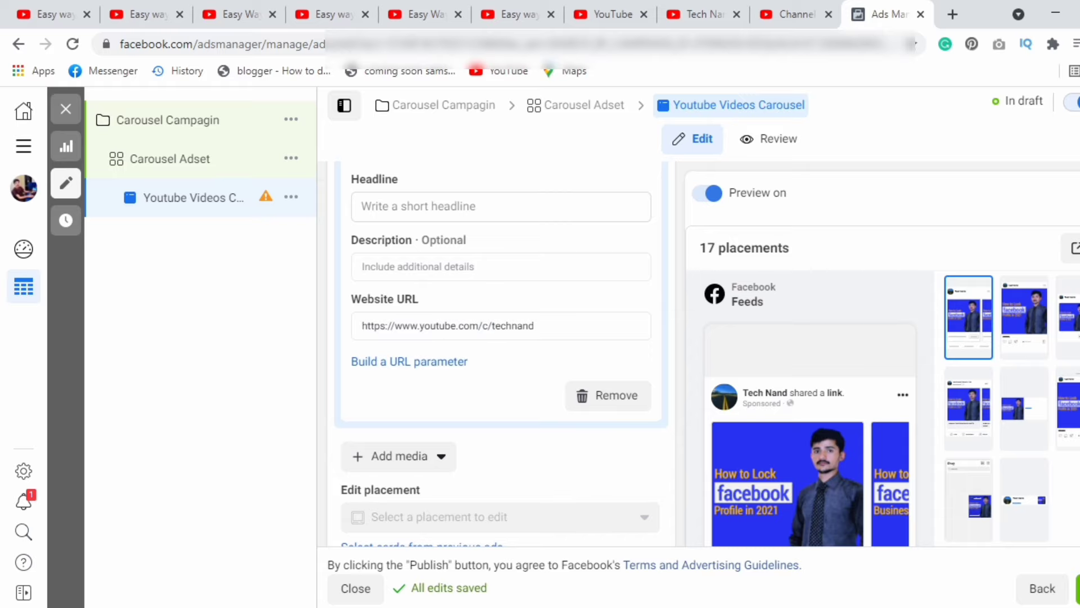
scroll(521, 477, down, 2)
scroll(646, 444, down, 2)
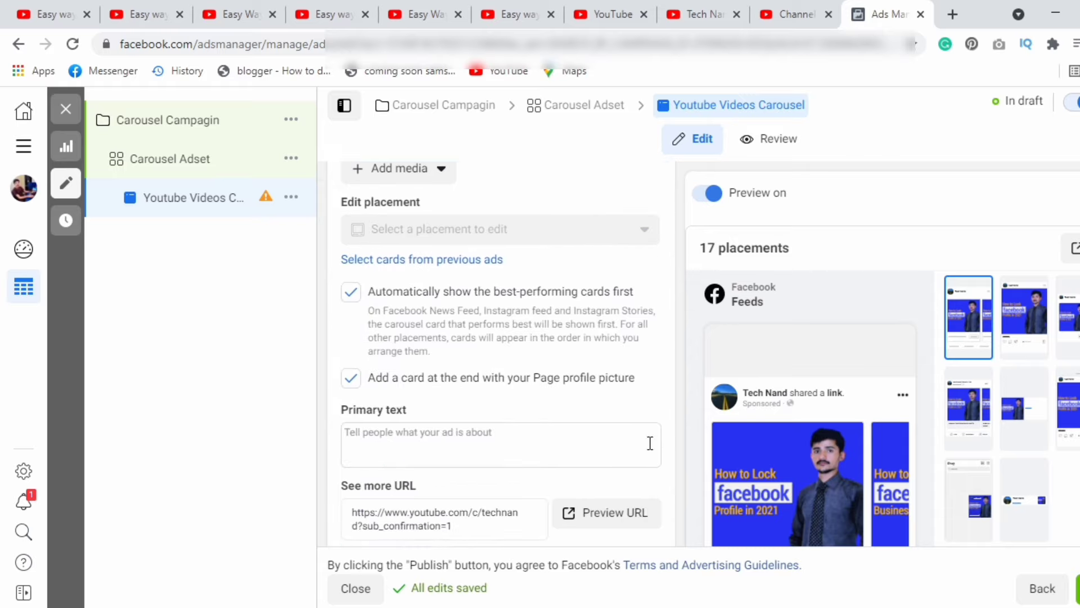
click(460, 445)
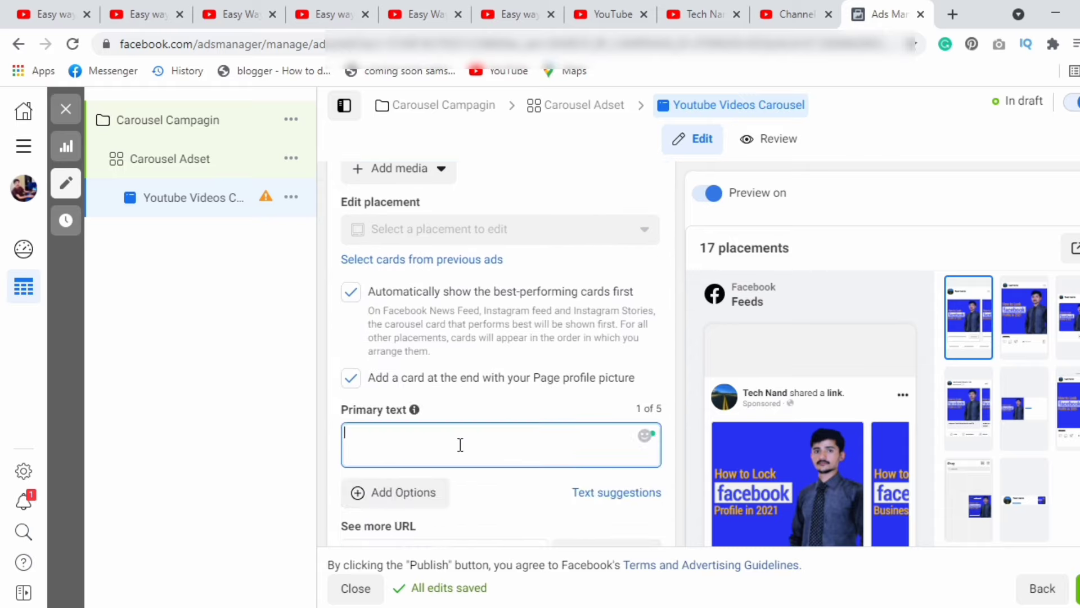
text(All videos are a)
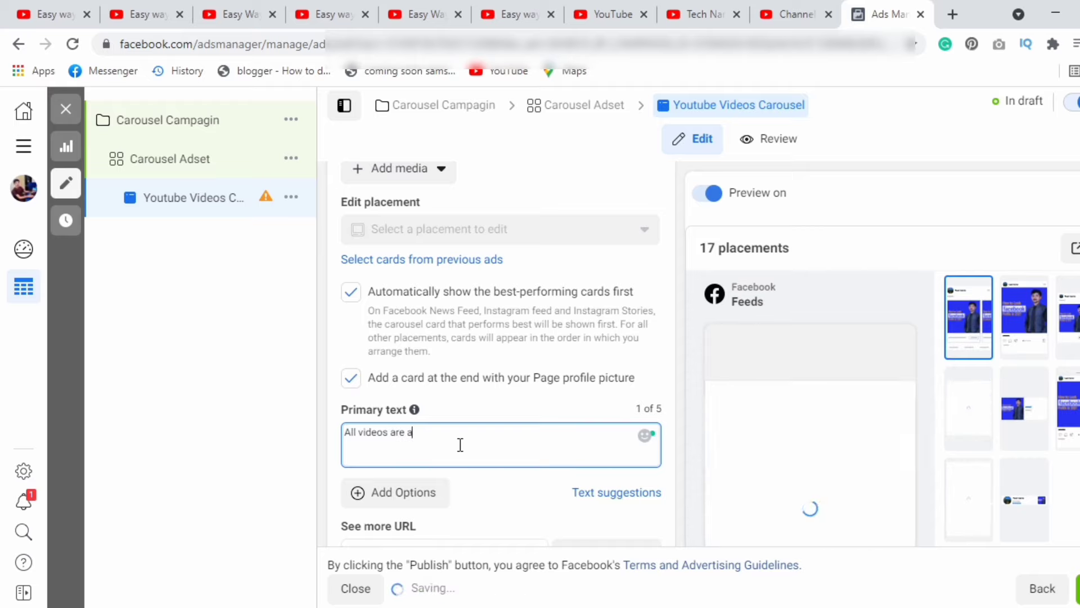
text(availble )
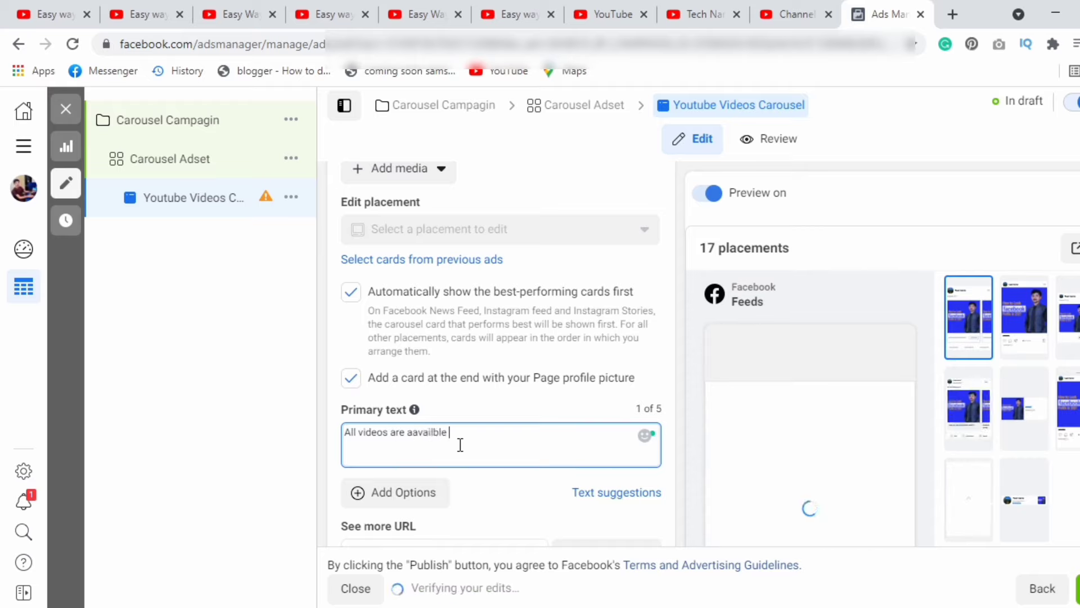
text(on hte)
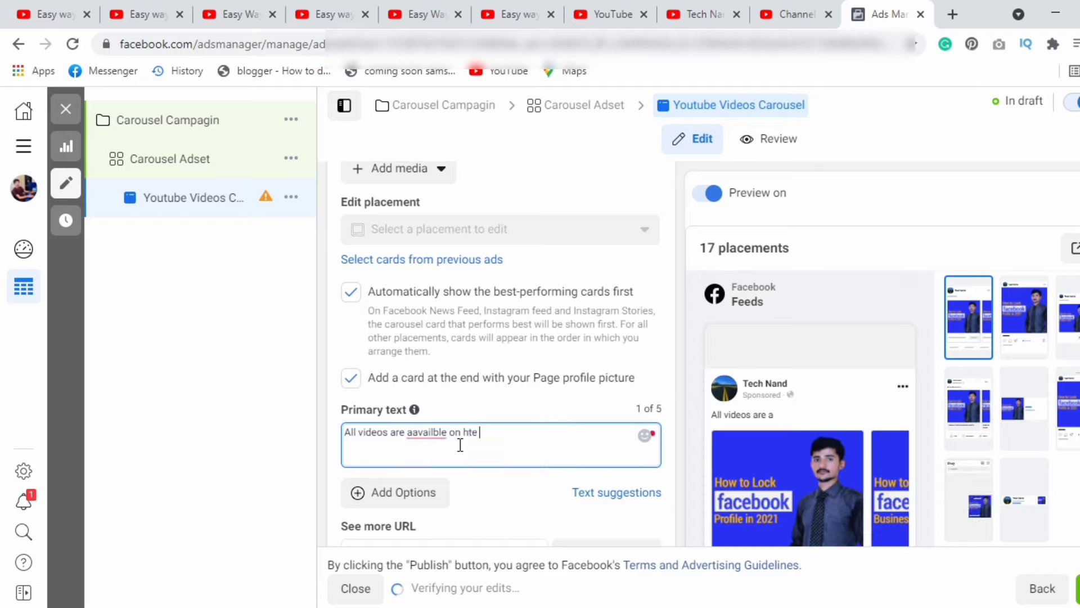
key(BackSpace)
key(BackSpace)
key(BackSpace)
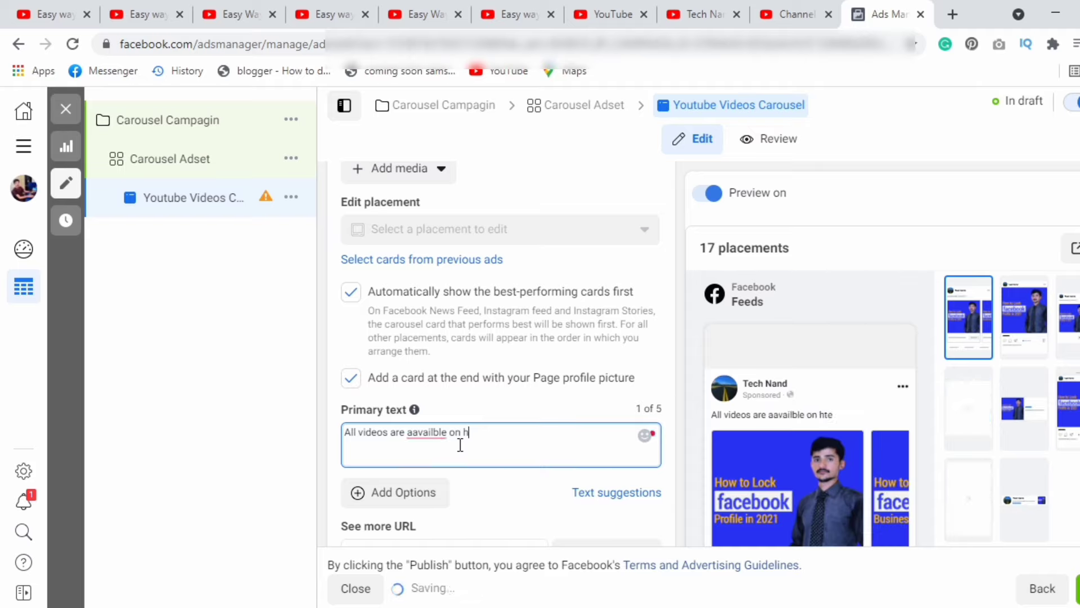
text(the youtbe cha)
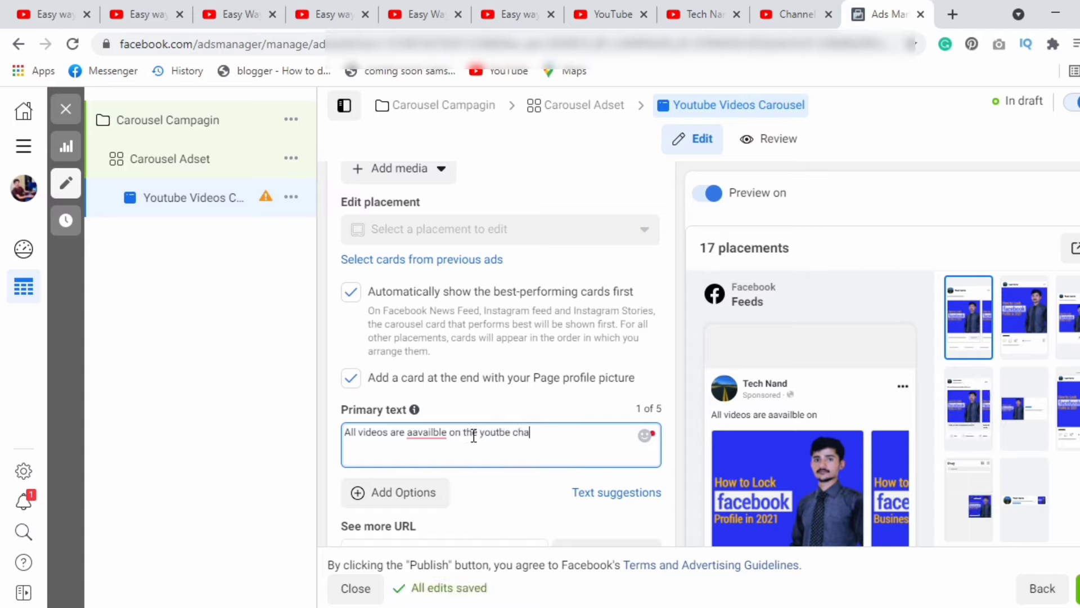
text(nnel)
Correct the two misspelled words in the primary text to "youtube" and "available"
click(502, 433)
text(u)
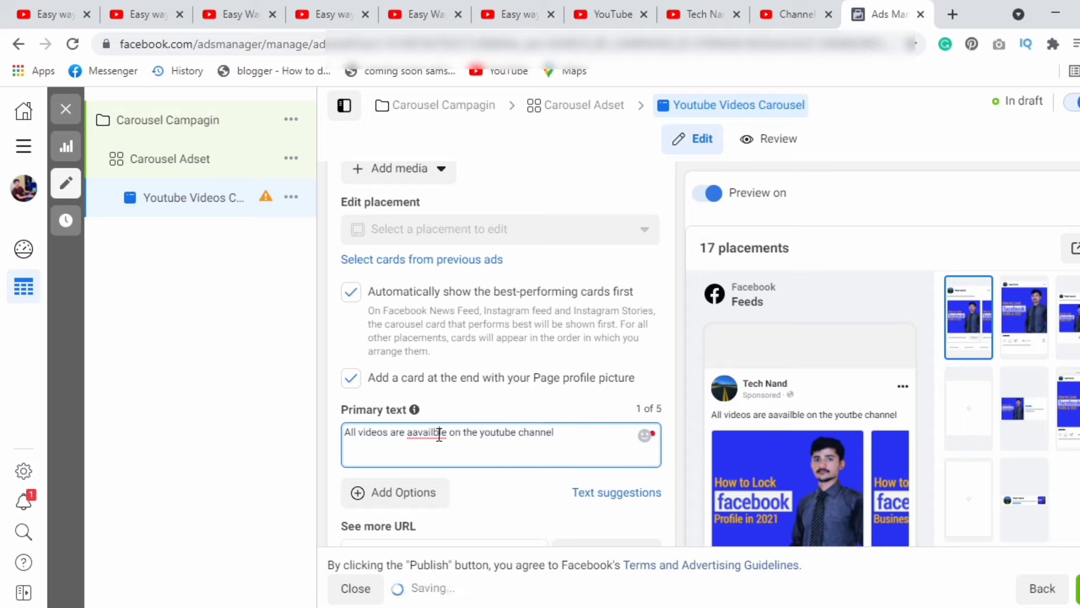
mouse_move(440, 435)
click(441, 458)
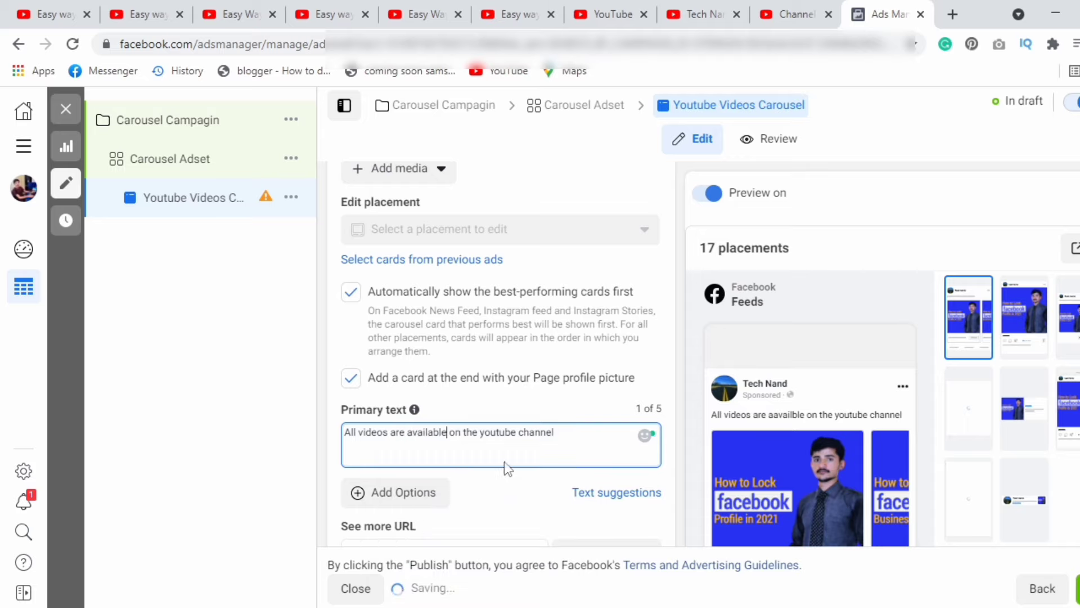
click(565, 432)
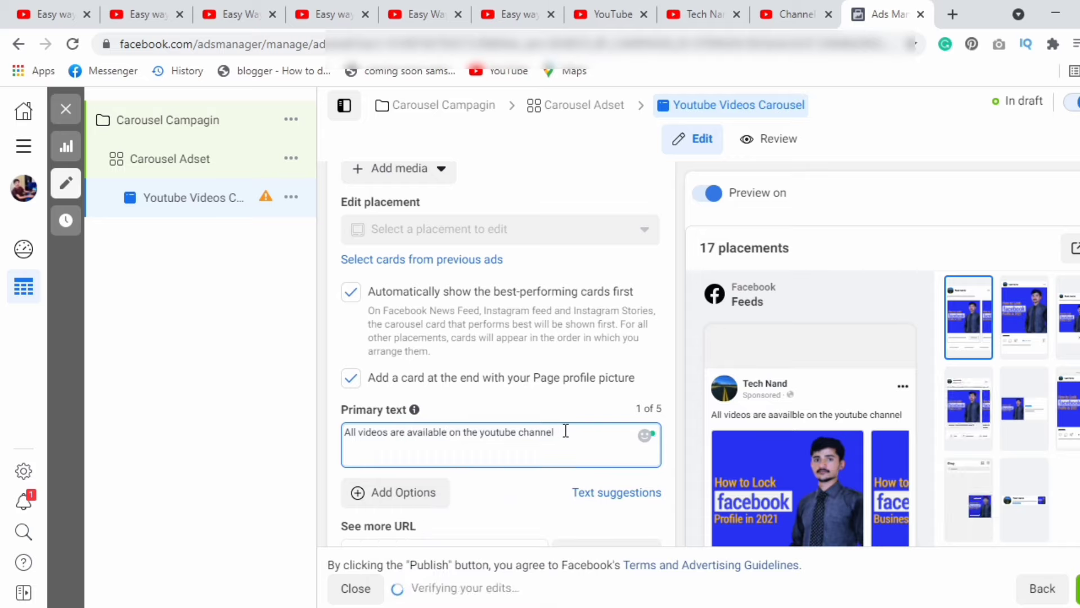
key(Return)
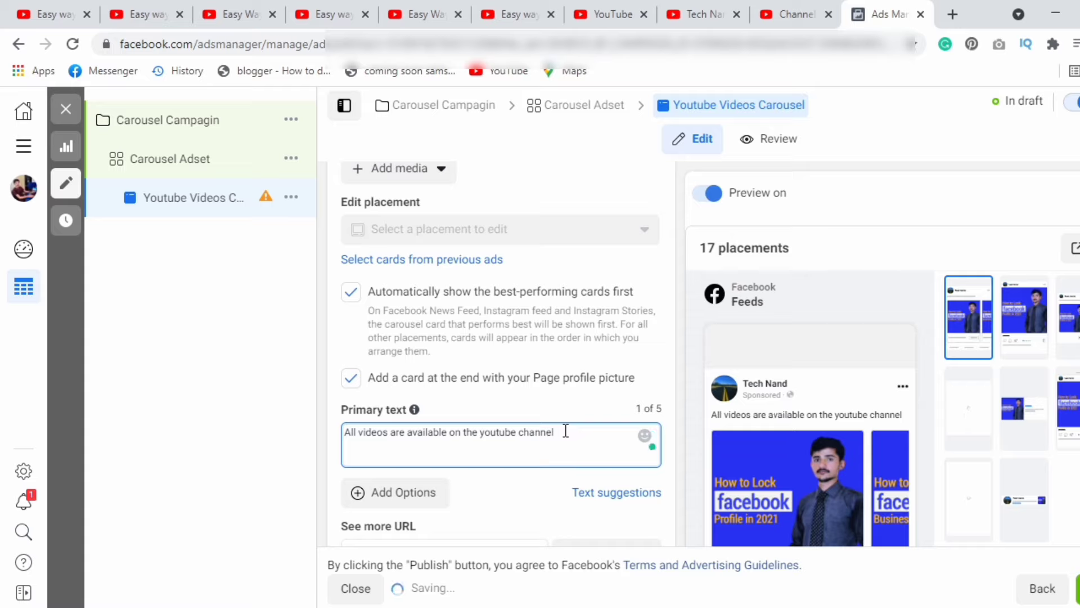
text(www.)
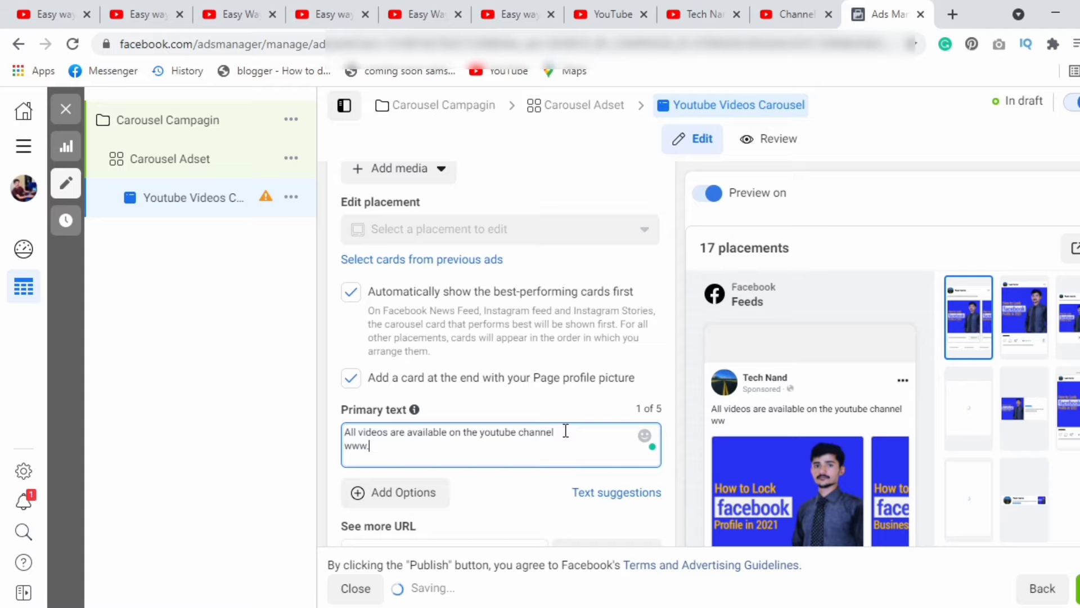
text(you)
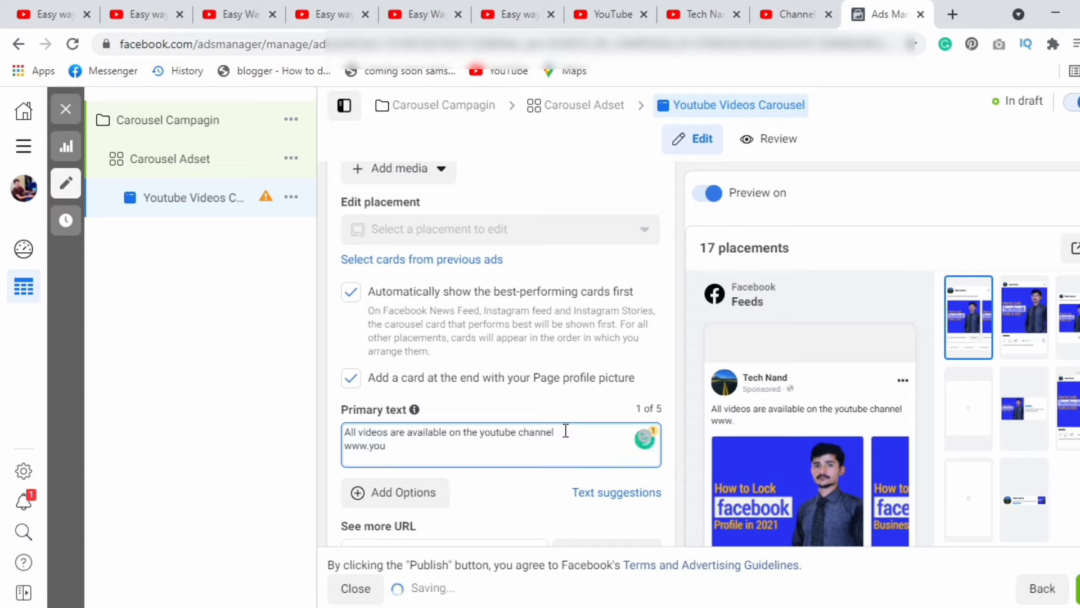
text(tube)
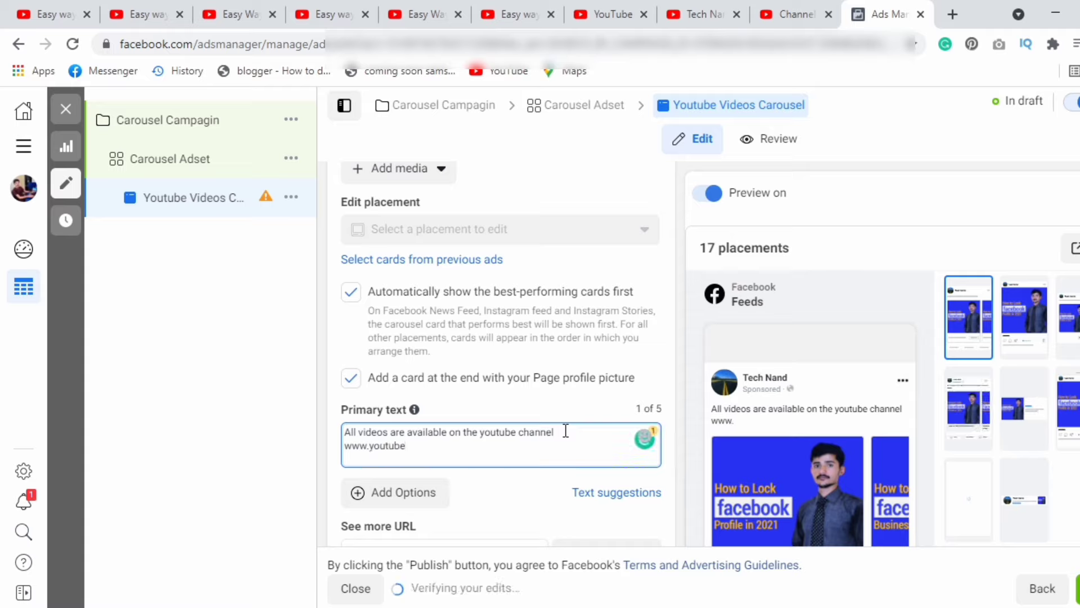
text(.com/c)
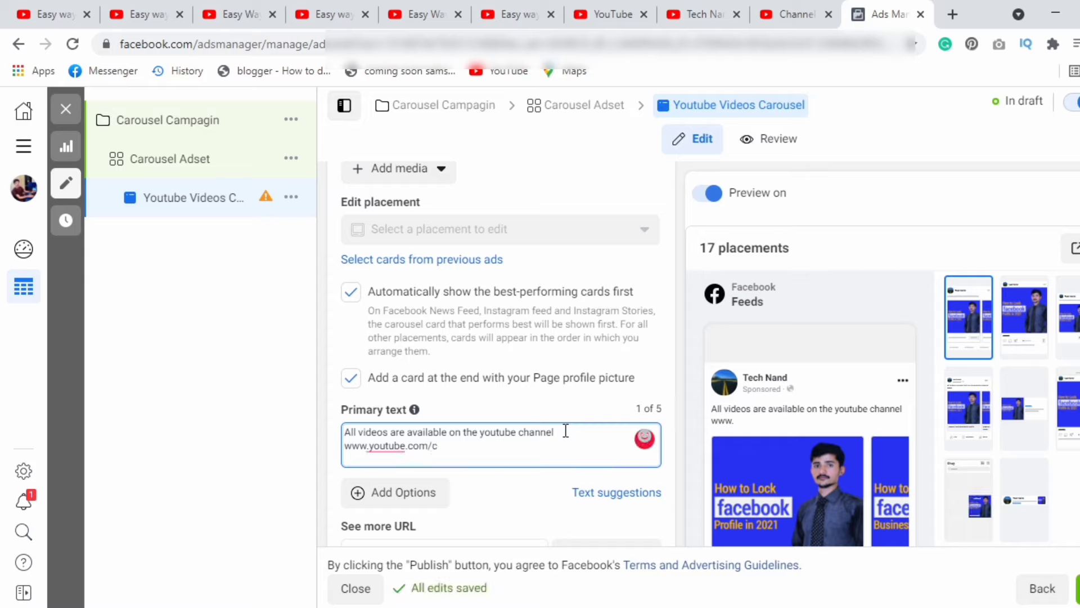
text(/)
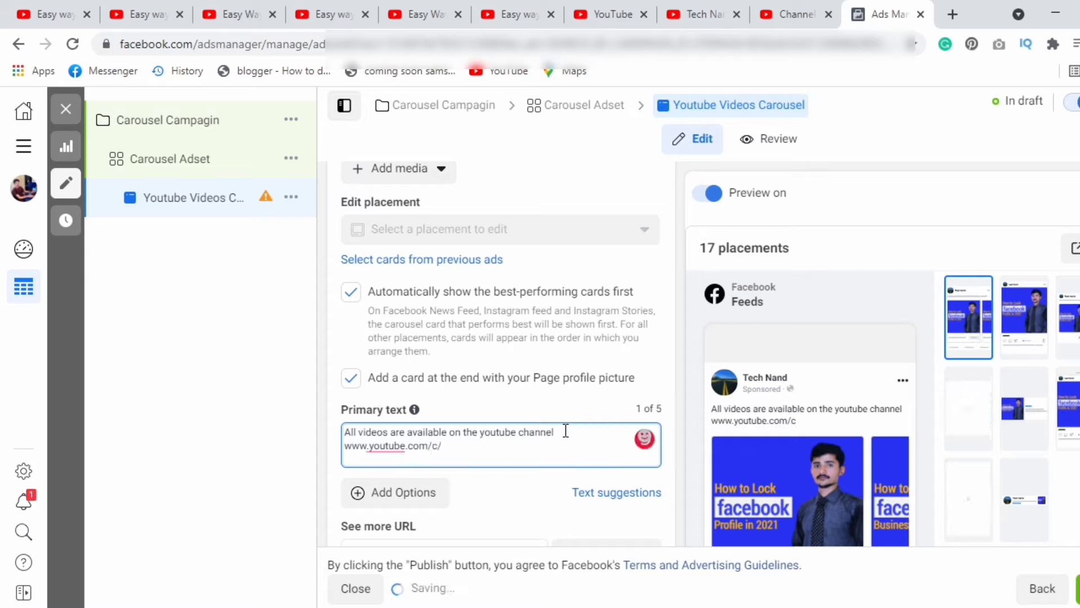
text(technand)
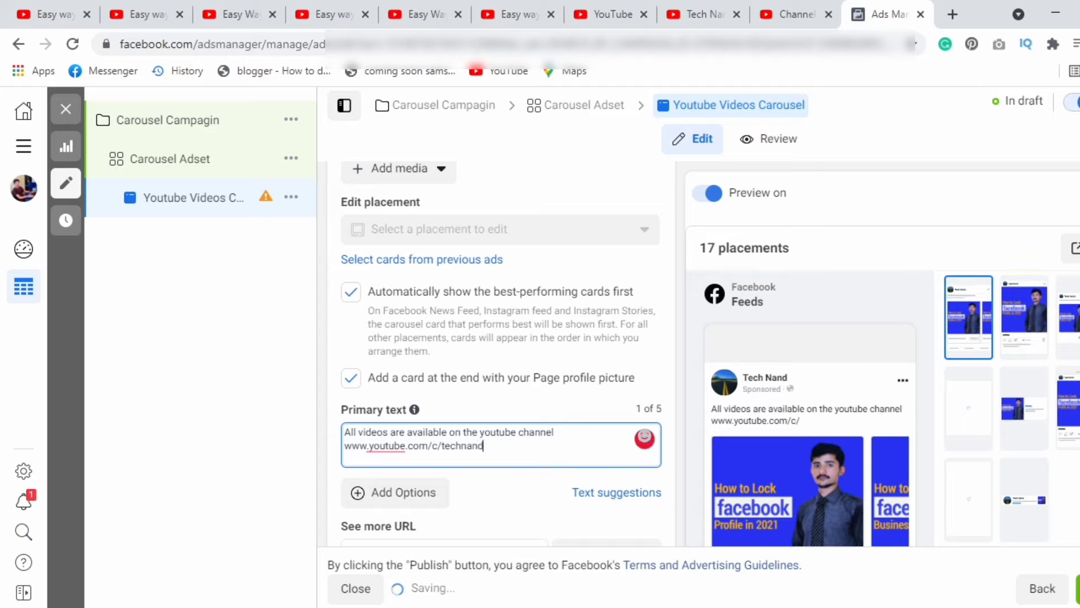
scroll(501, 337, down, 4)
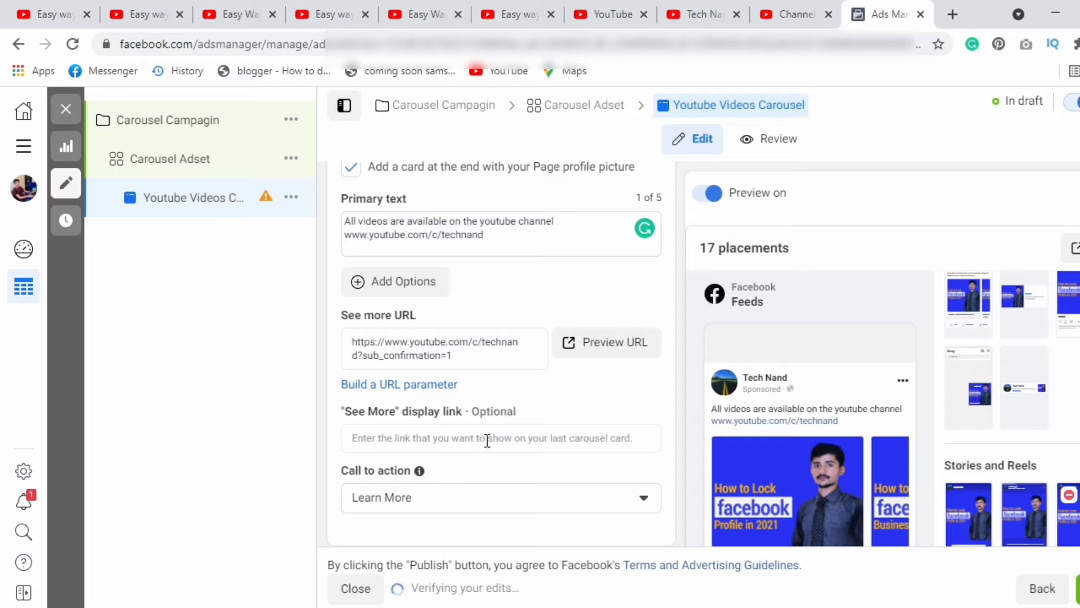
click(409, 444)
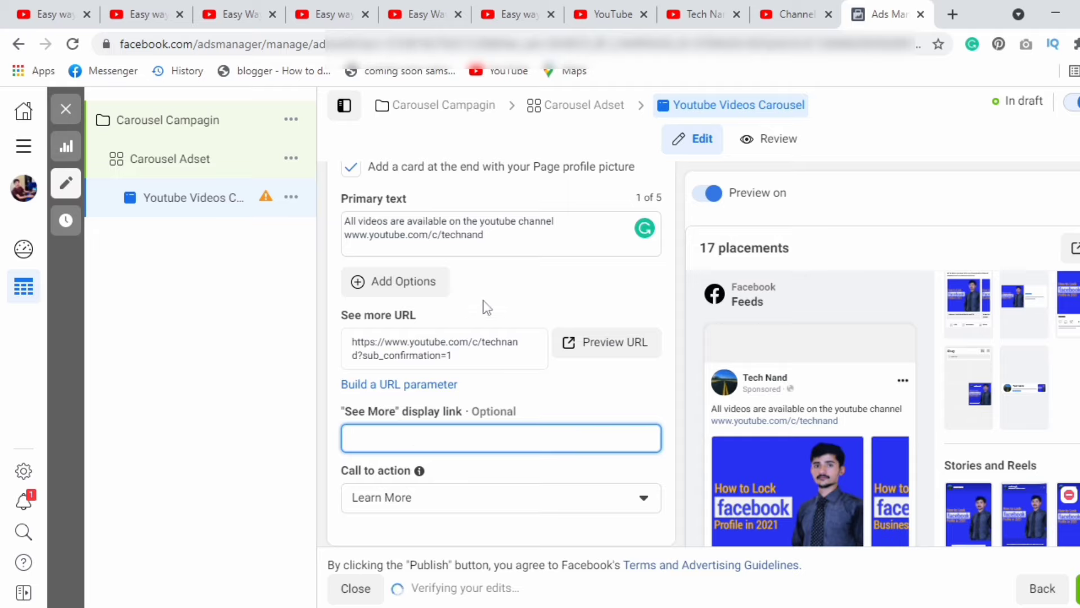
drag(454, 354, 519, 348)
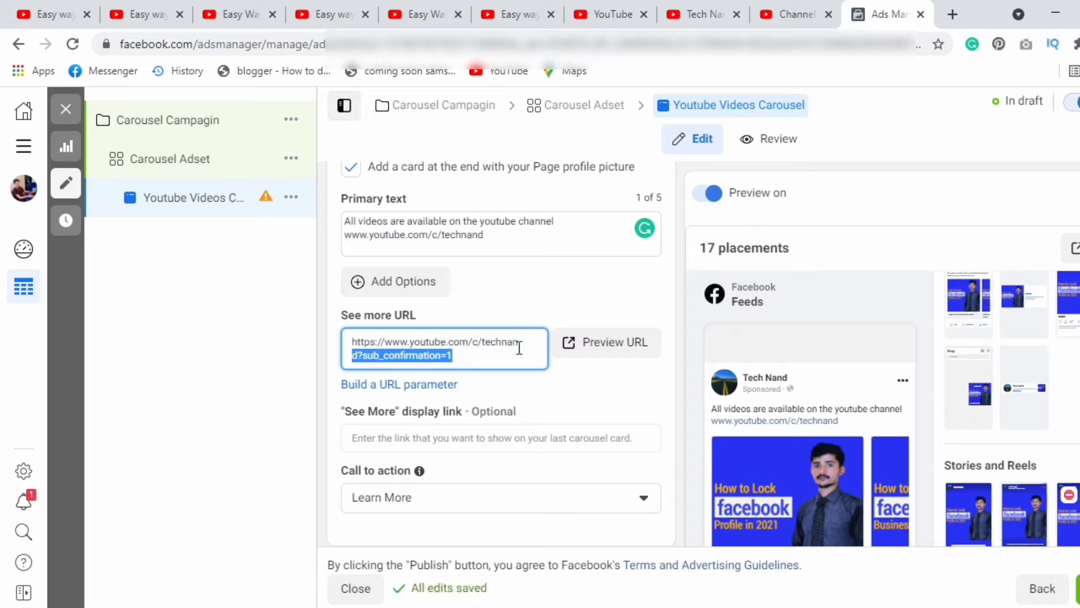
key(BackSpace)
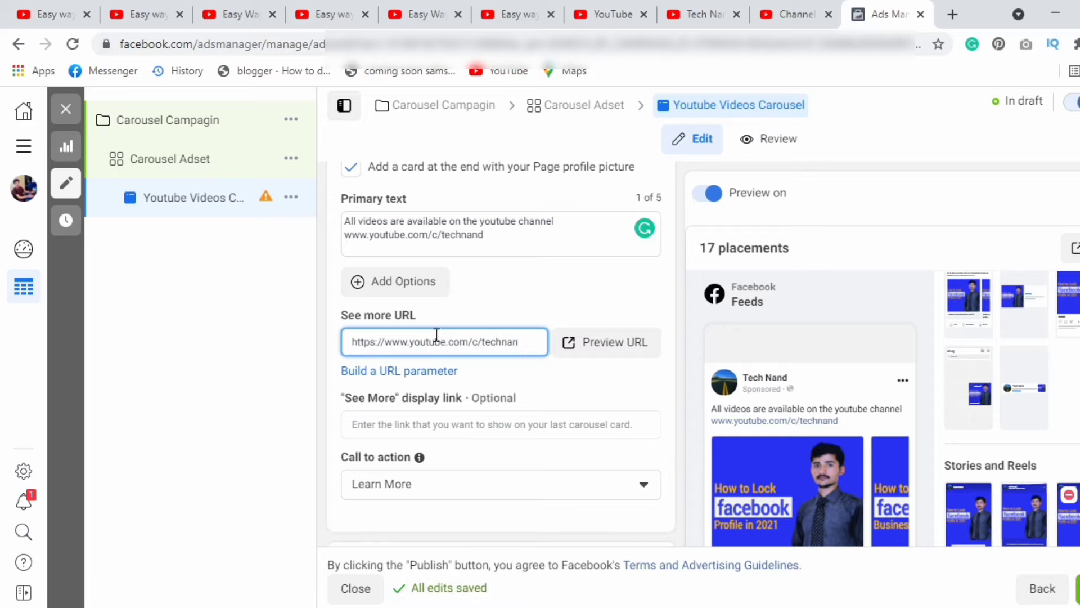
drag(430, 342, 537, 354)
click(529, 345)
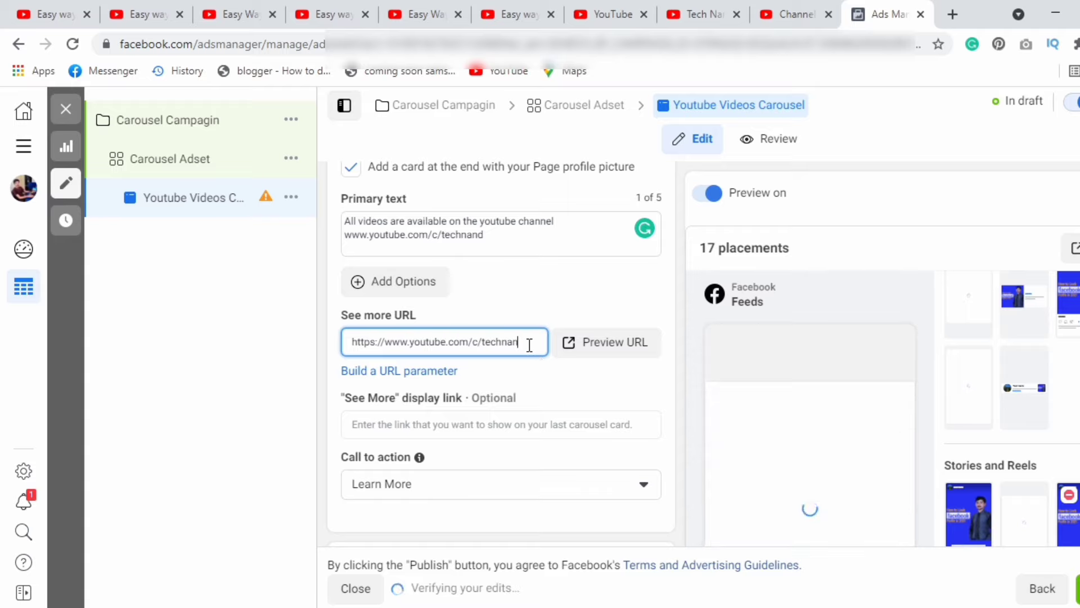
text(d)
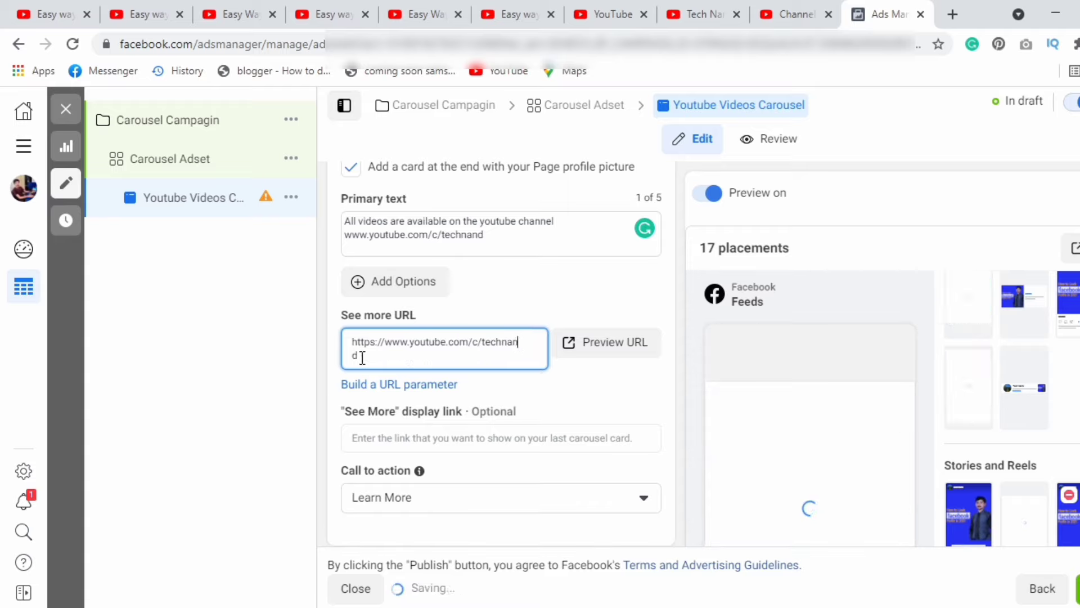
key(Delete)
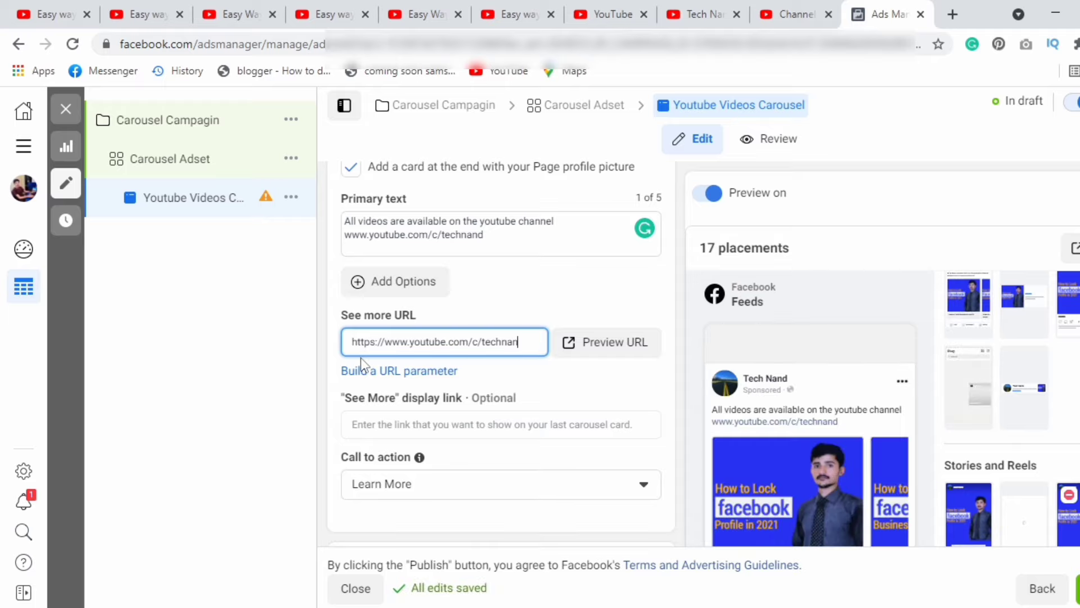
text(d)
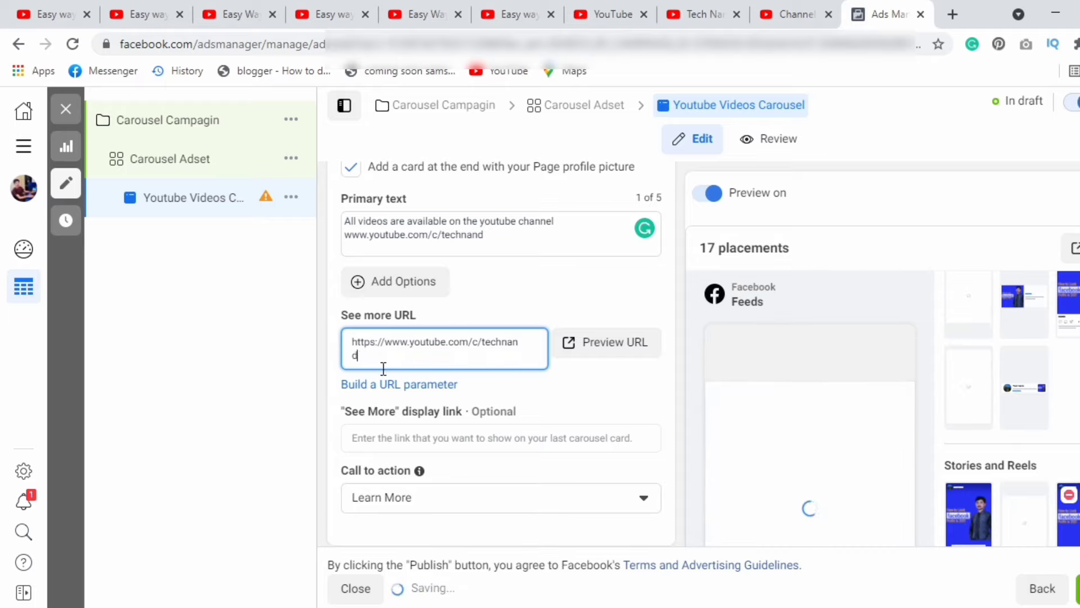
Copy the whole See more URL into the optional "See More" display link
key(ctrl+a)
key(ctrl+c)
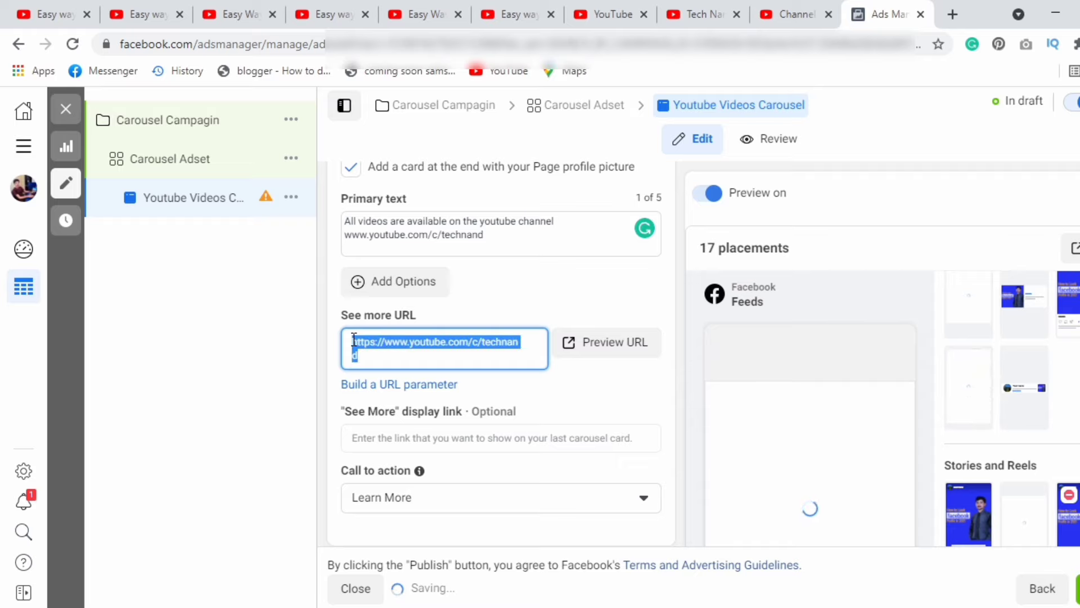
click(402, 439)
key(ctrl+v)
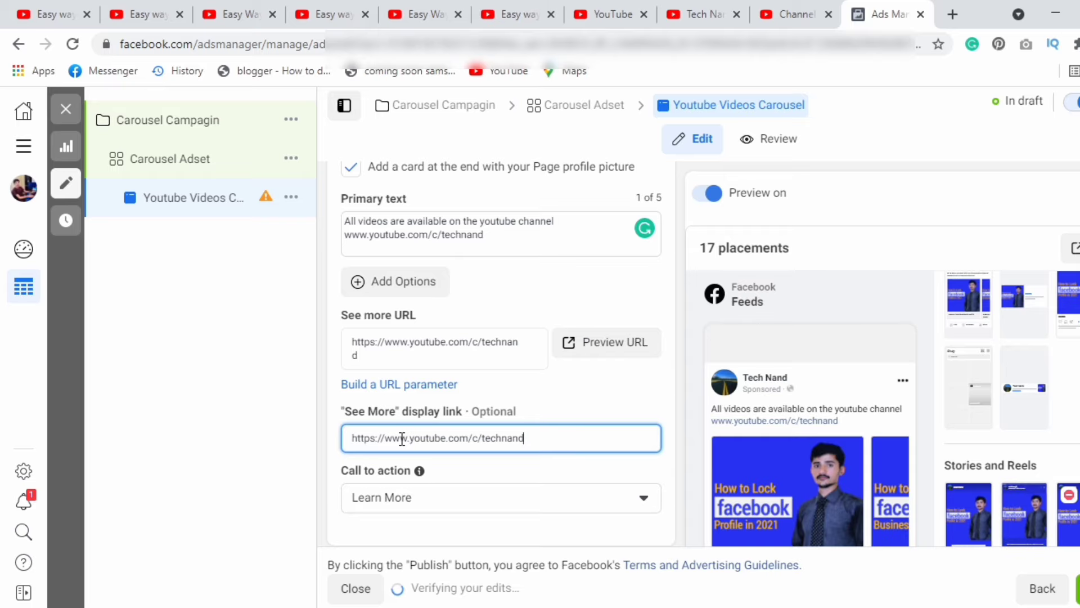
Try Book Now as the ad's call to action and switch it back to Learn More
scroll(501, 349, down, 4)
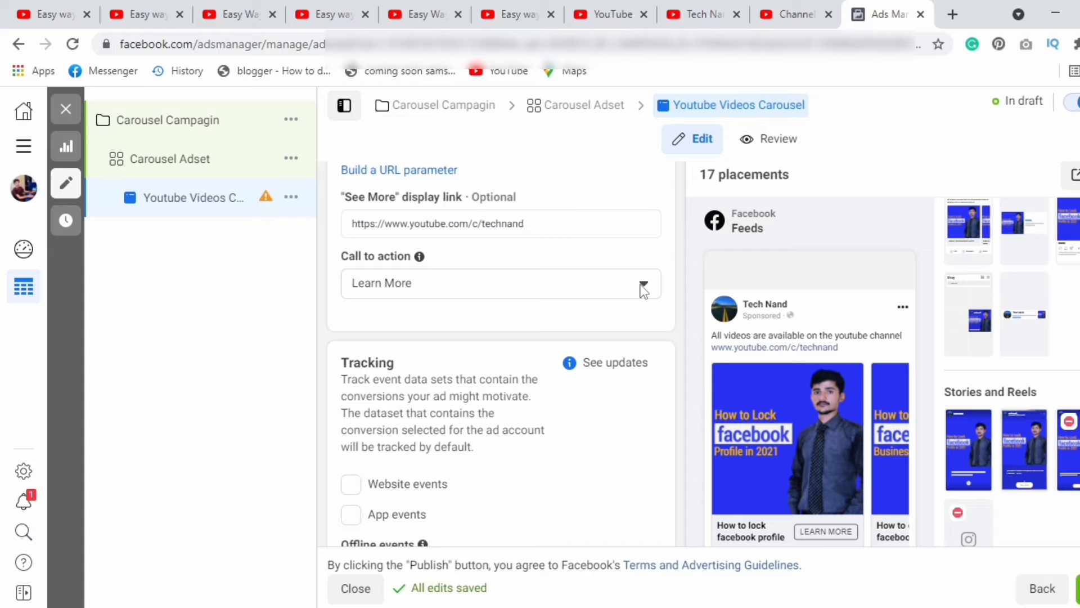
click(643, 287)
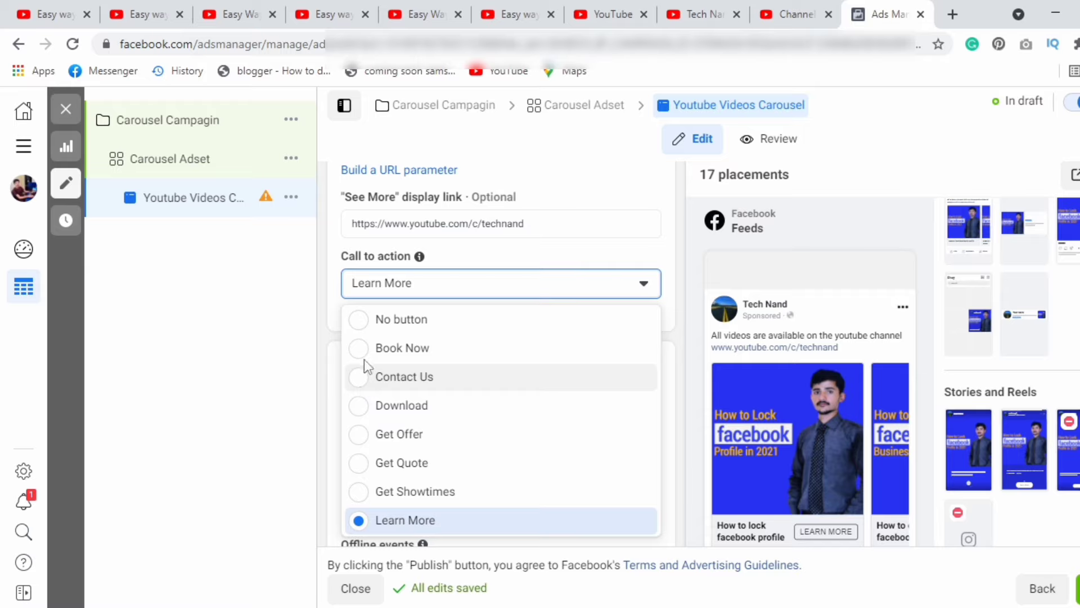
click(455, 281)
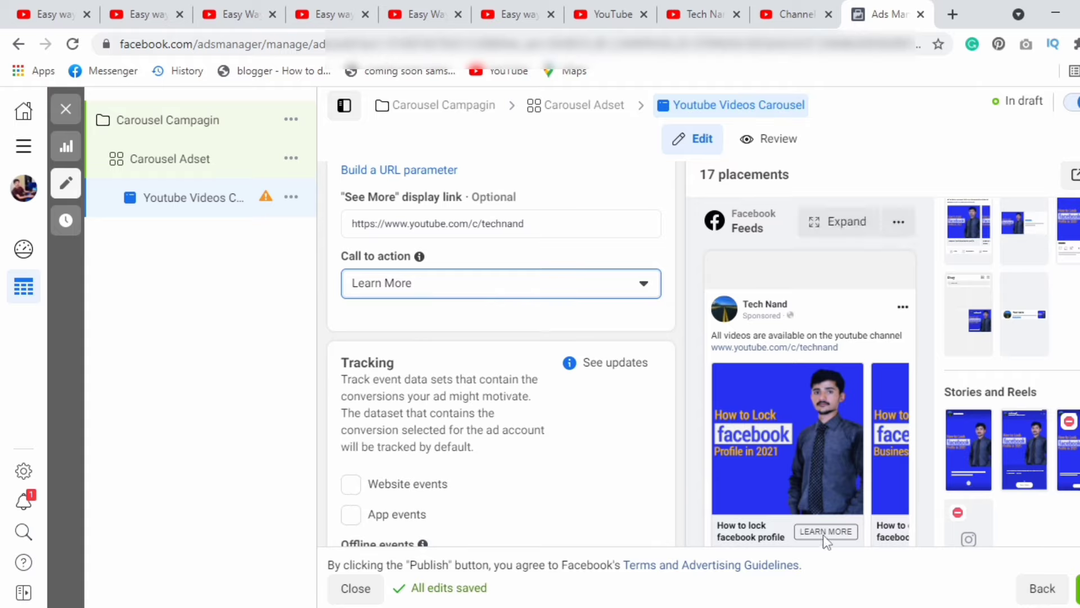
click(626, 283)
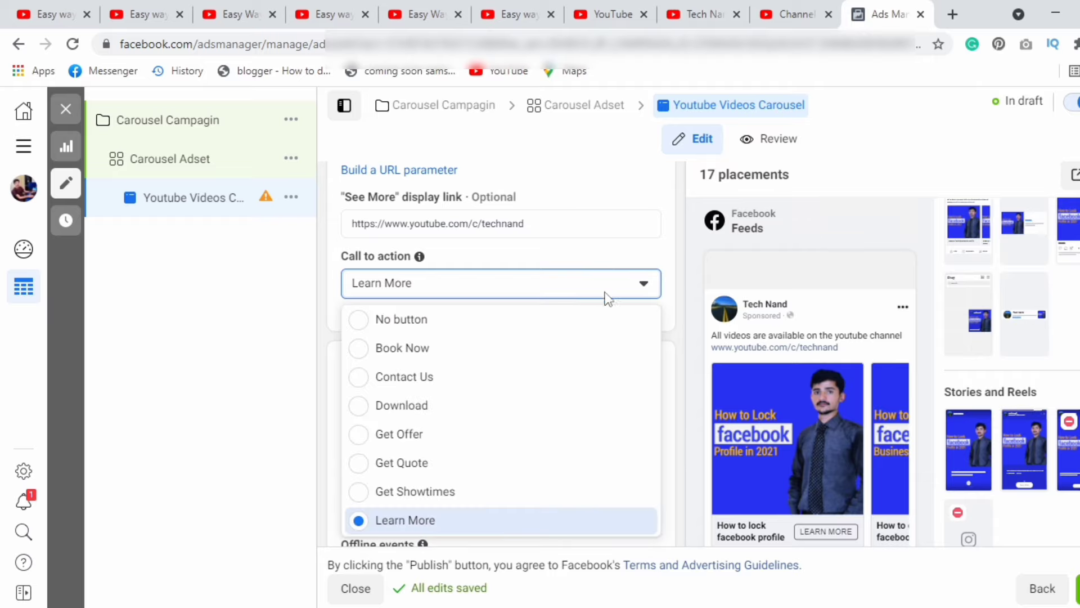
click(470, 352)
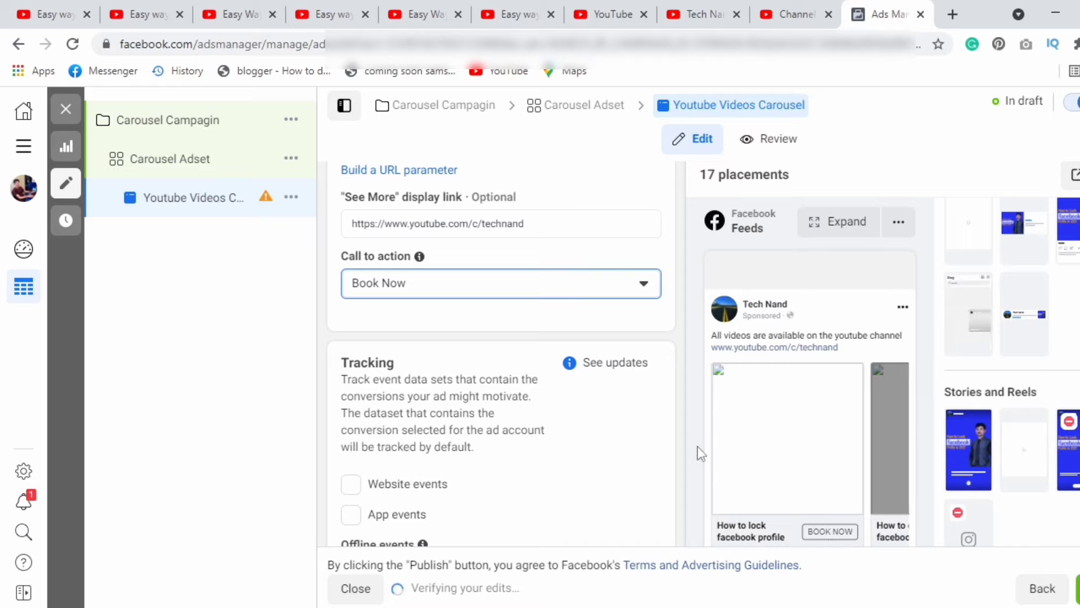
click(580, 283)
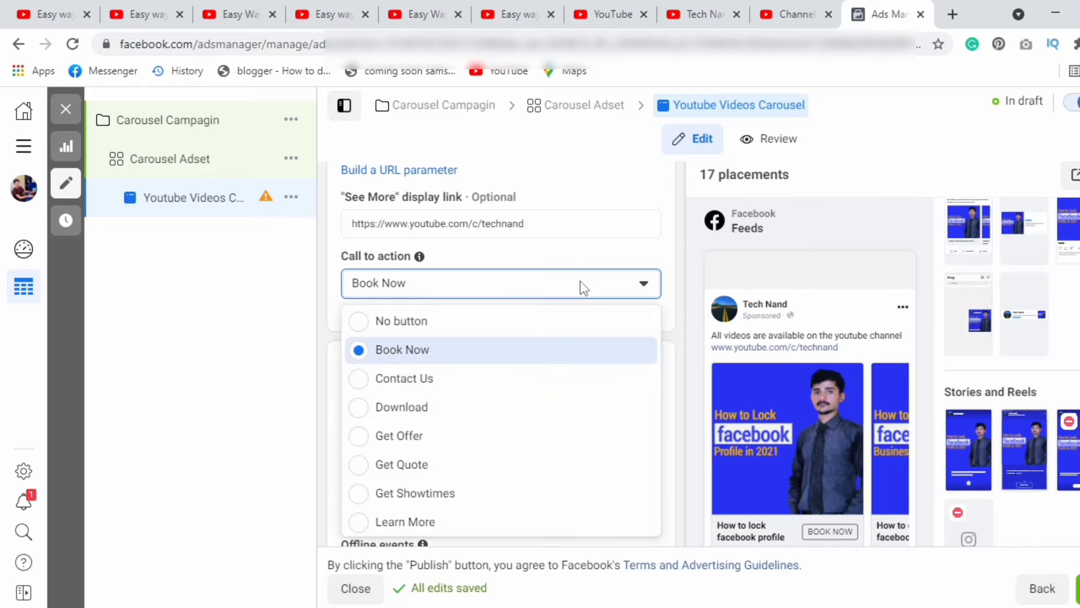
click(429, 522)
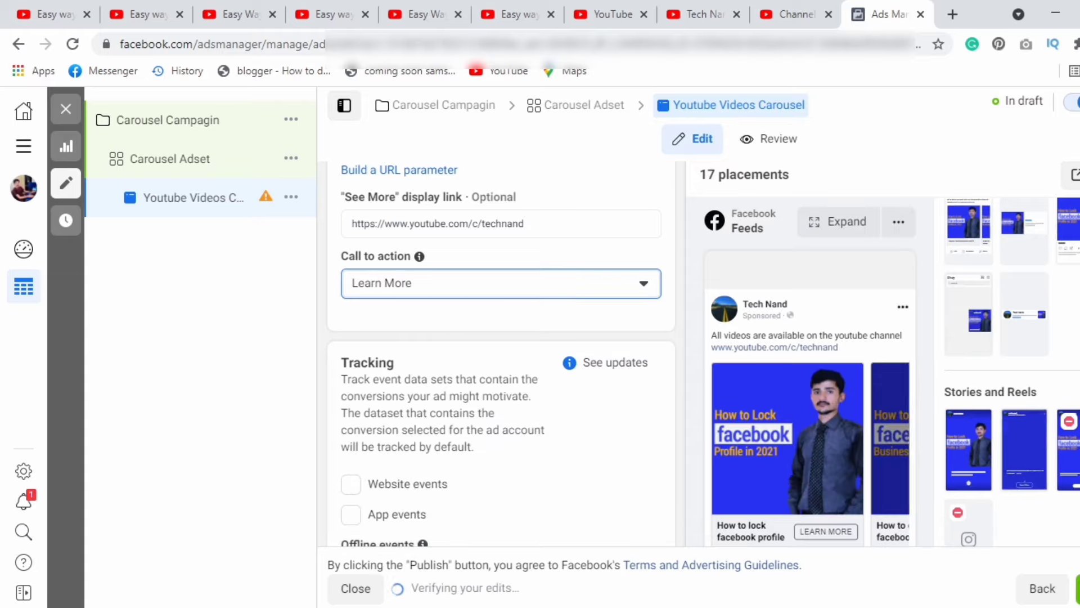
View the expanded Mobile News Feed preview of the ad and browse through its carousel cards
scroll(698, 354, down, 3)
scroll(697, 354, up, 3)
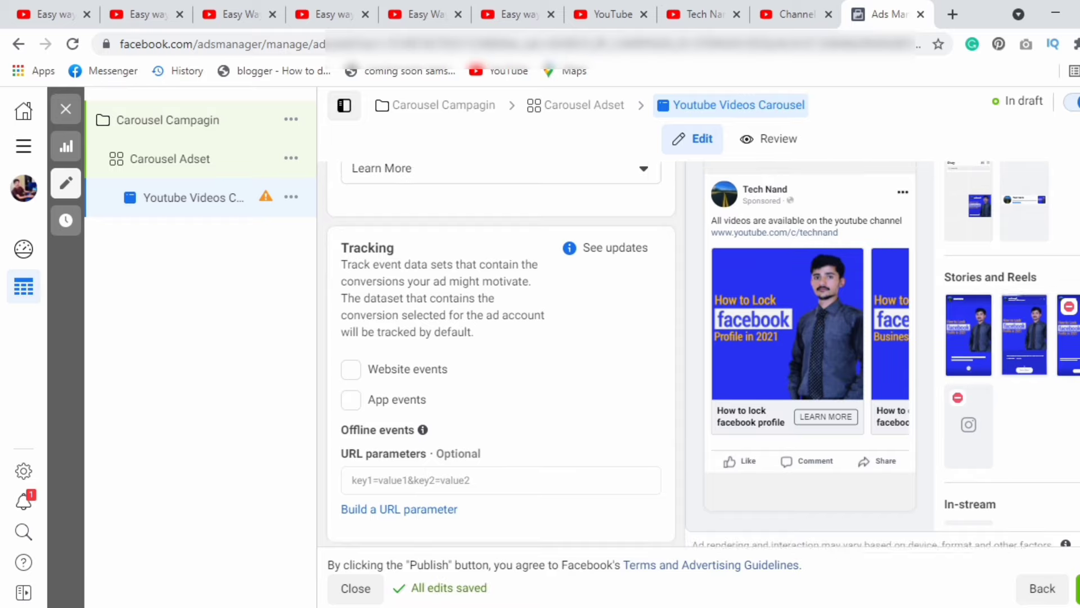
scroll(880, 228, up, 1)
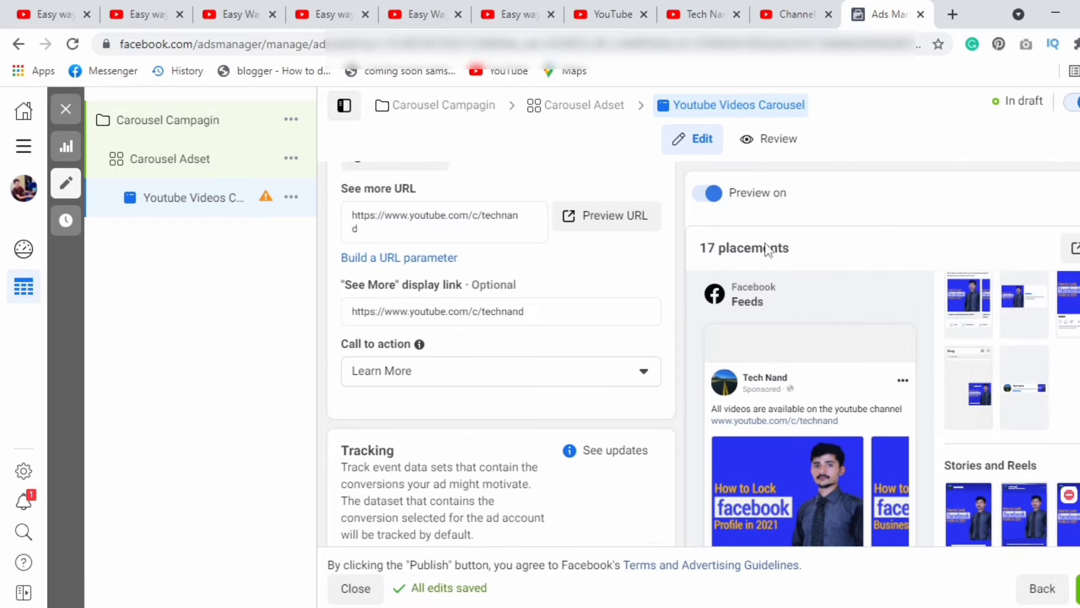
click(844, 297)
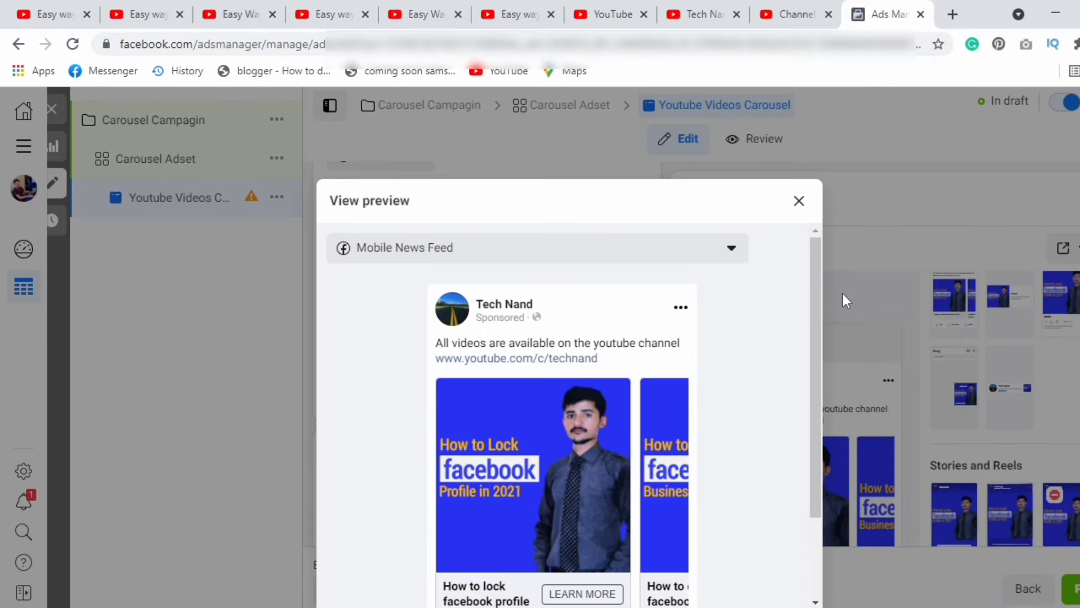
drag(815, 291, 830, 345)
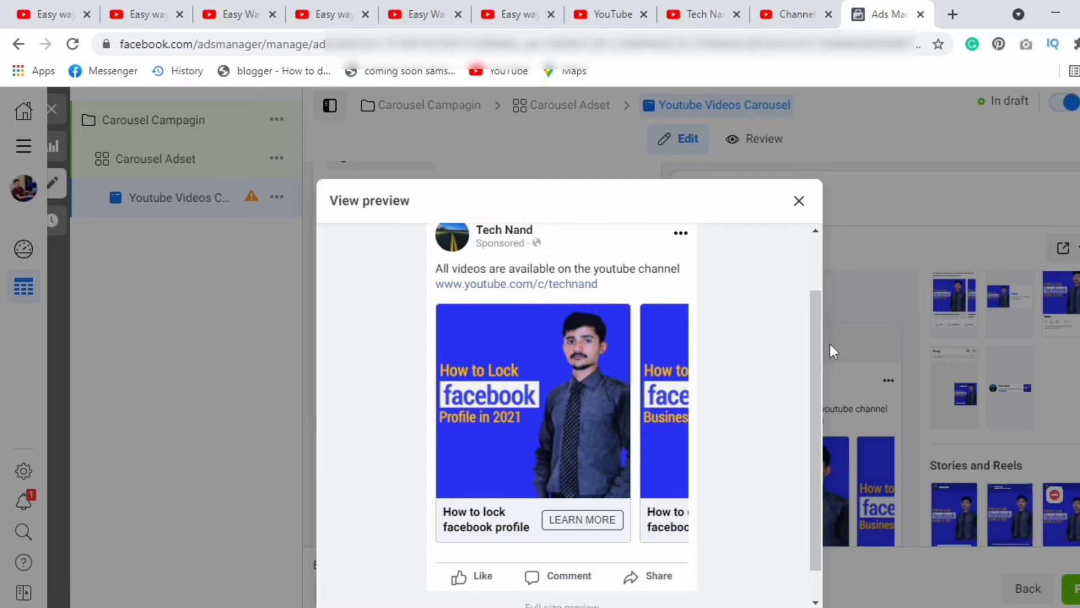
click(677, 424)
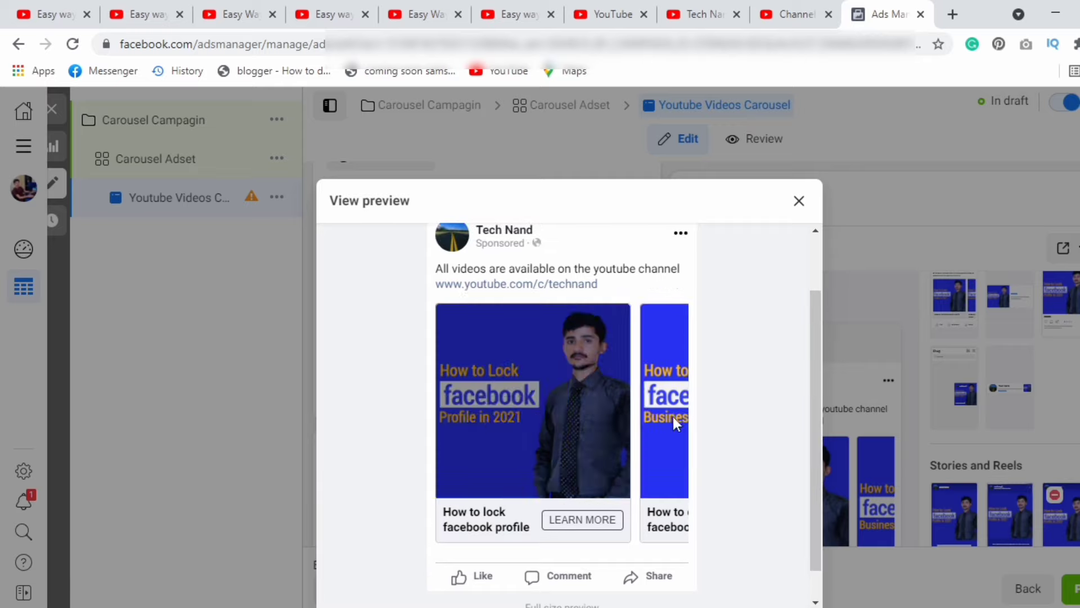
click(684, 435)
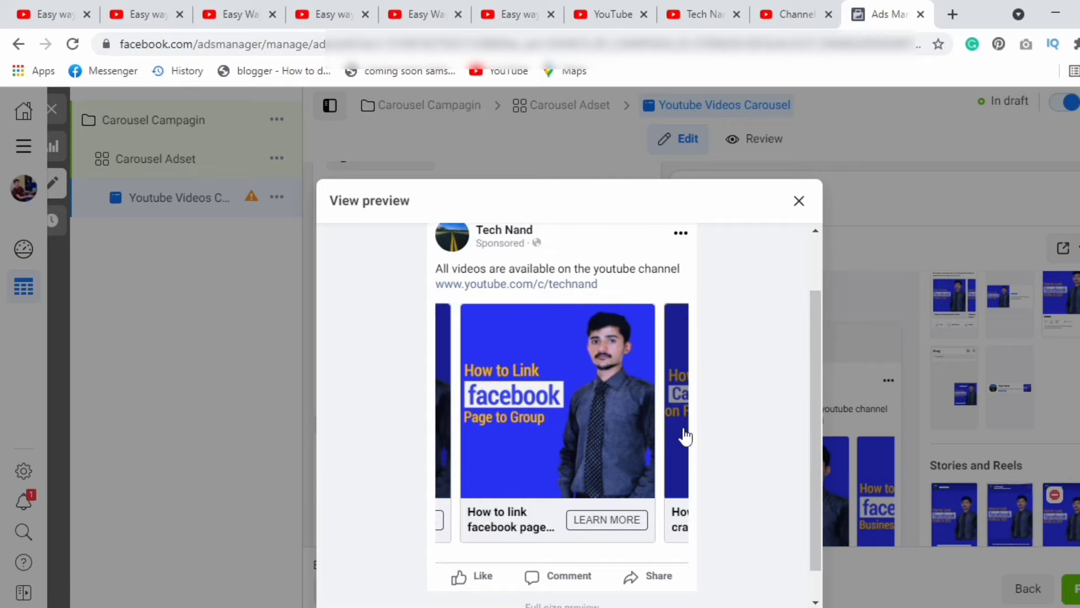
click(684, 435)
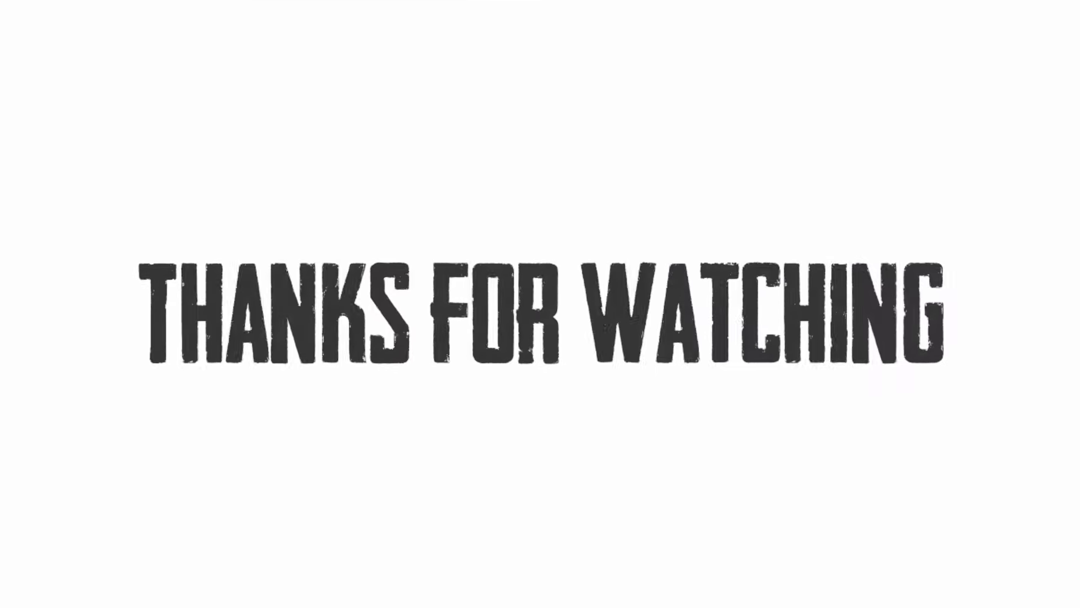